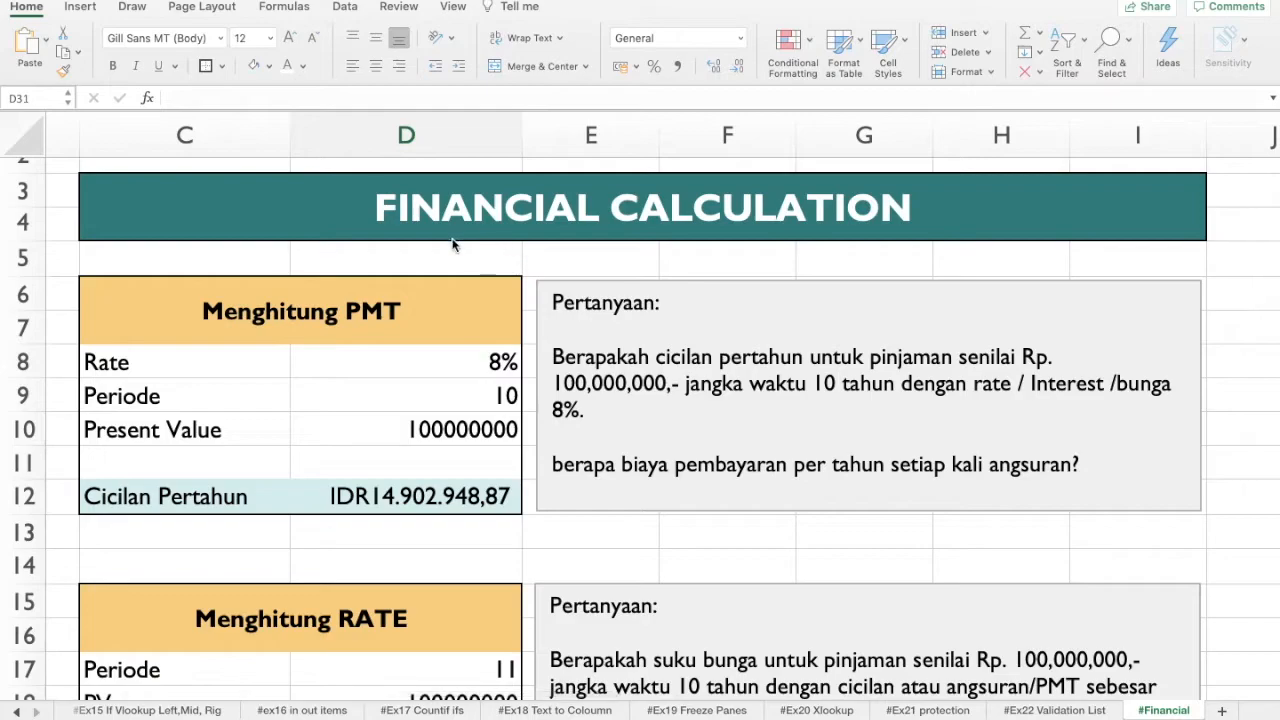
Look over the PMT, RATE and PERIODE calculation blocks and their questions on the #Financial sheet
{"action": "scroll", "coordinate": [551, 239], "scroll_direction": "up", "scroll_amount": 1}
{"action": "scroll", "coordinate": [551, 239], "scroll_direction": "left", "scroll_amount": 1}
{"action": "left_click", "coordinate": [480, 440]}
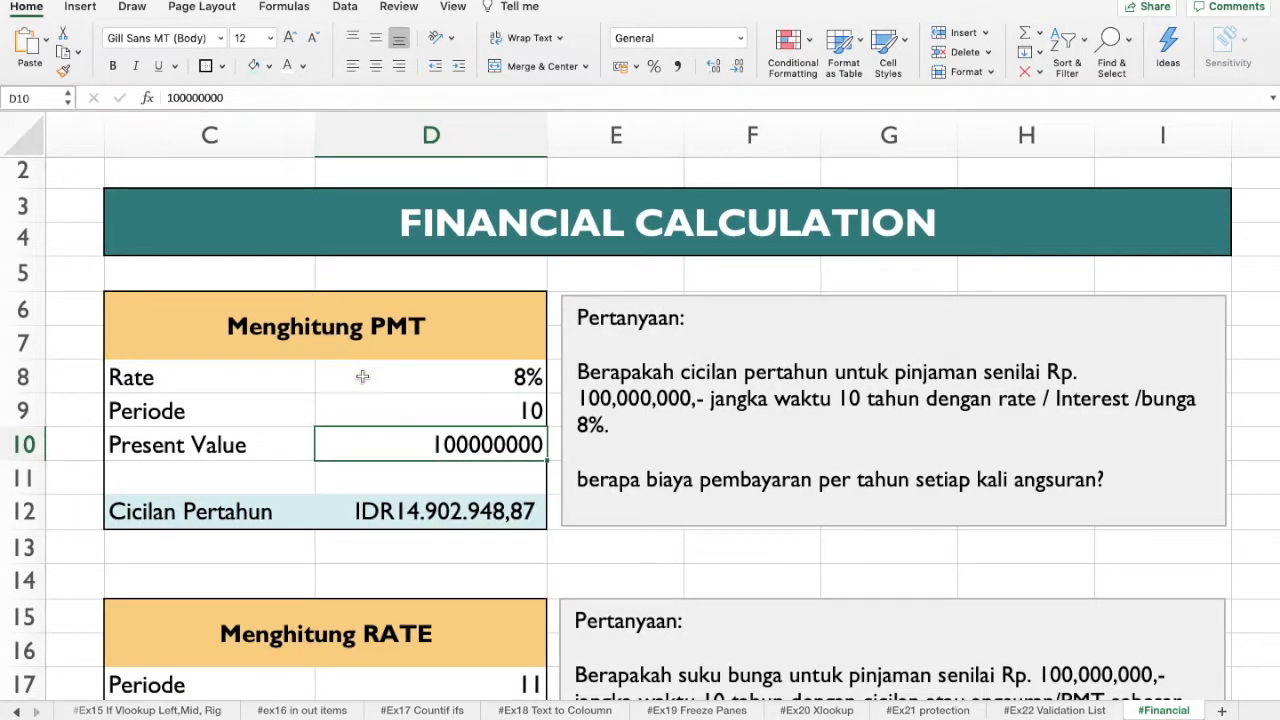
{"action": "scroll", "coordinate": [651, 360], "scroll_direction": "down", "scroll_amount": 1}
{"action": "scroll", "coordinate": [651, 360], "scroll_direction": "left", "scroll_amount": 1}
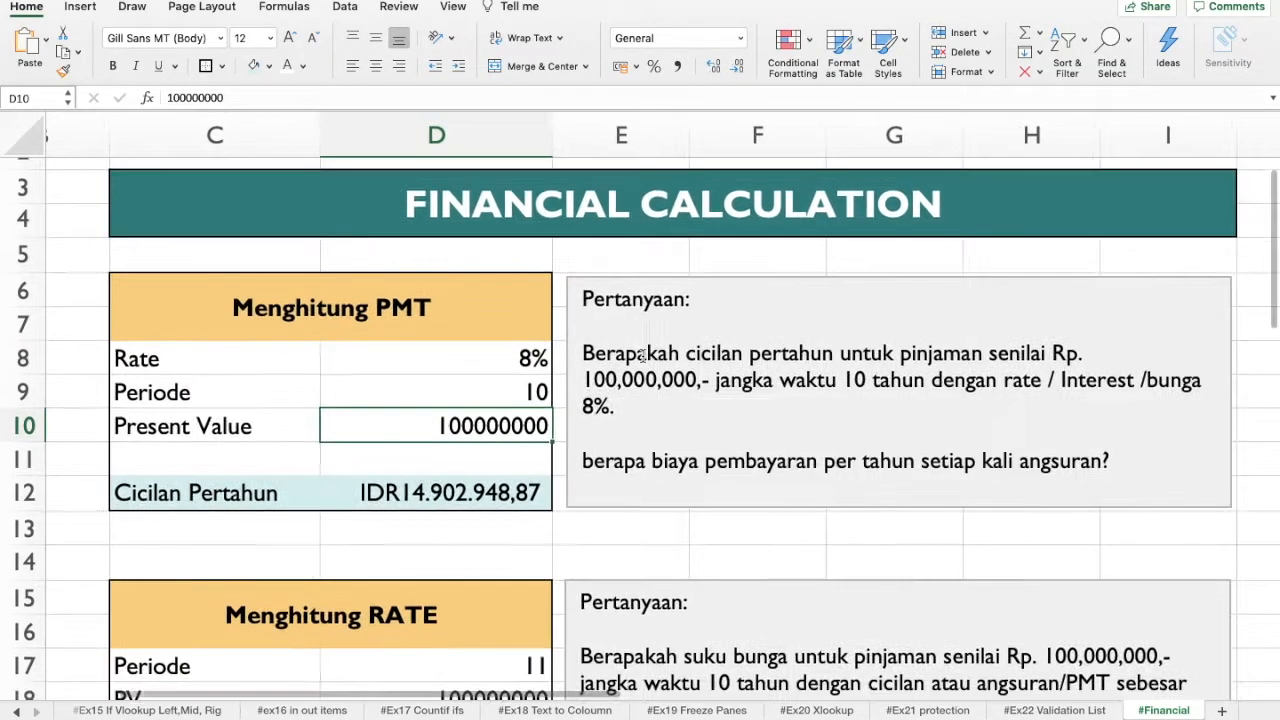
{"action": "left_click", "coordinate": [470, 313]}
{"action": "scroll", "coordinate": [470, 313], "scroll_direction": "down", "scroll_amount": 5}
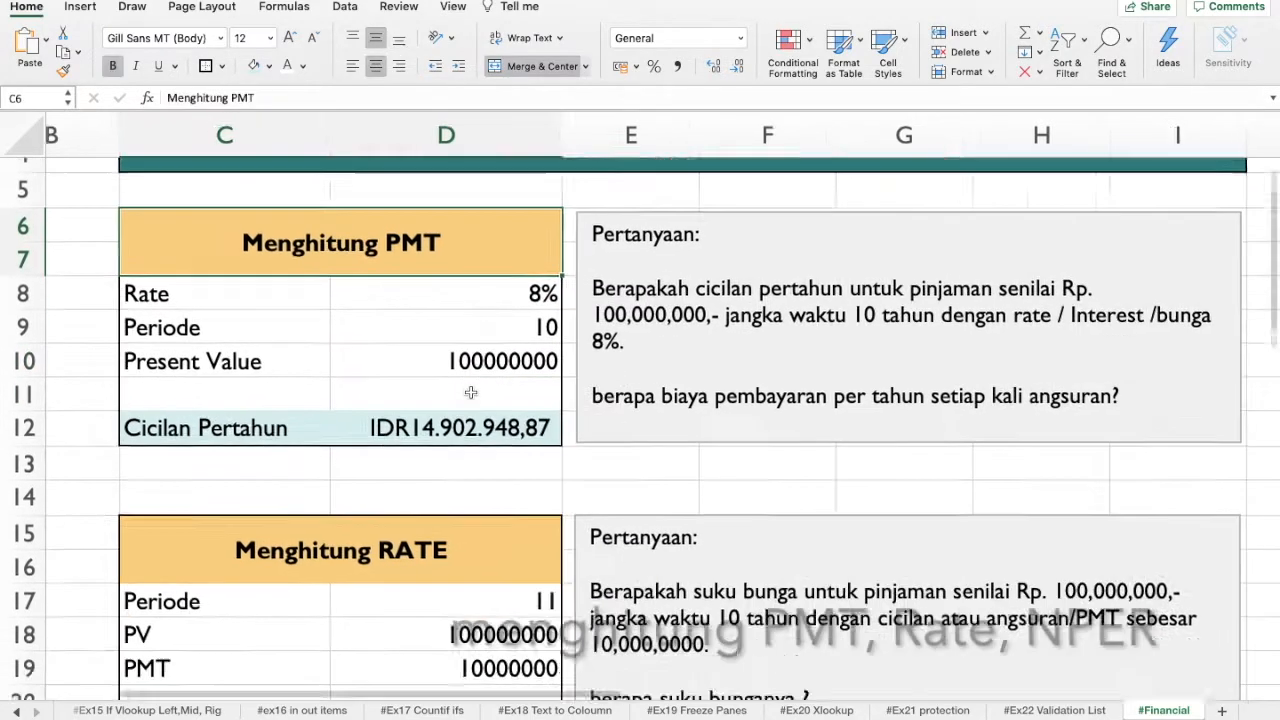
{"action": "scroll", "coordinate": [470, 313], "scroll_direction": "left", "scroll_amount": 1}
{"action": "scroll", "coordinate": [458, 481], "scroll_direction": "down", "scroll_amount": 1}
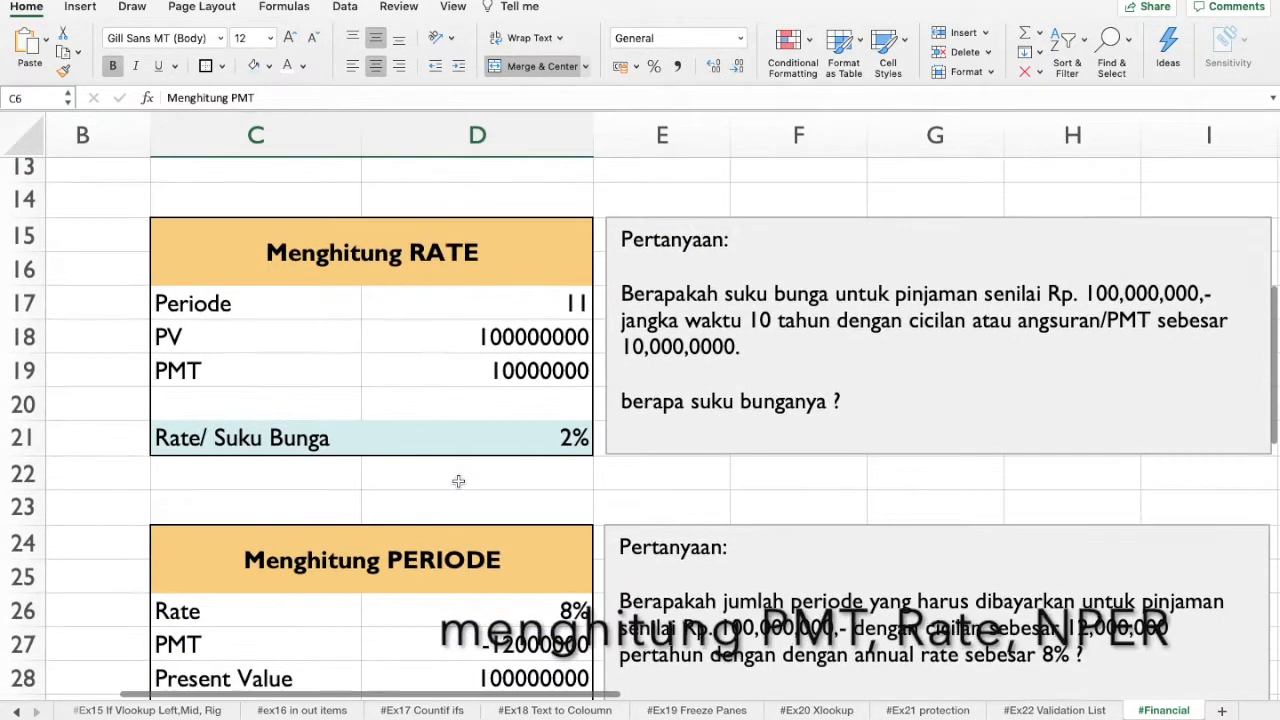
{"action": "scroll", "coordinate": [437, 553], "scroll_direction": "up", "scroll_amount": 5}
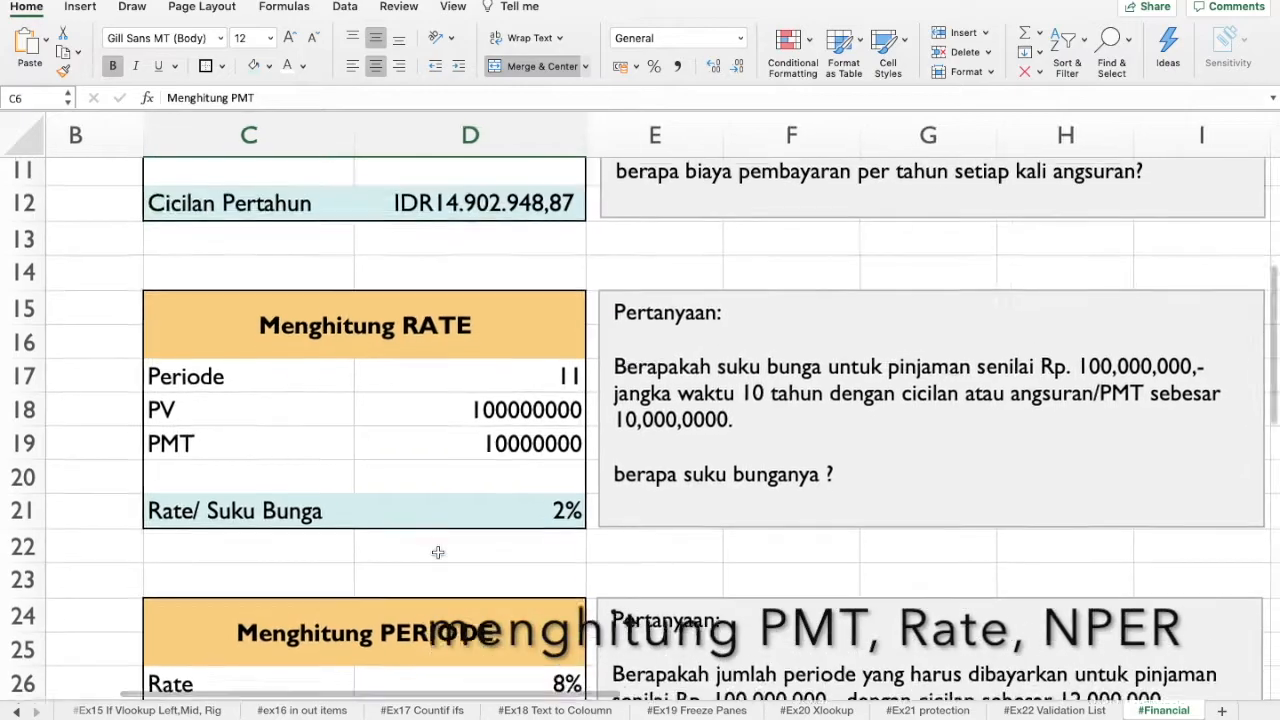
{"action": "scroll", "coordinate": [437, 552], "scroll_direction": "right", "scroll_amount": 1}
{"action": "scroll", "coordinate": [437, 552], "scroll_direction": "up", "scroll_amount": 1}
{"action": "scroll", "coordinate": [437, 552], "scroll_direction": "right", "scroll_amount": 1}
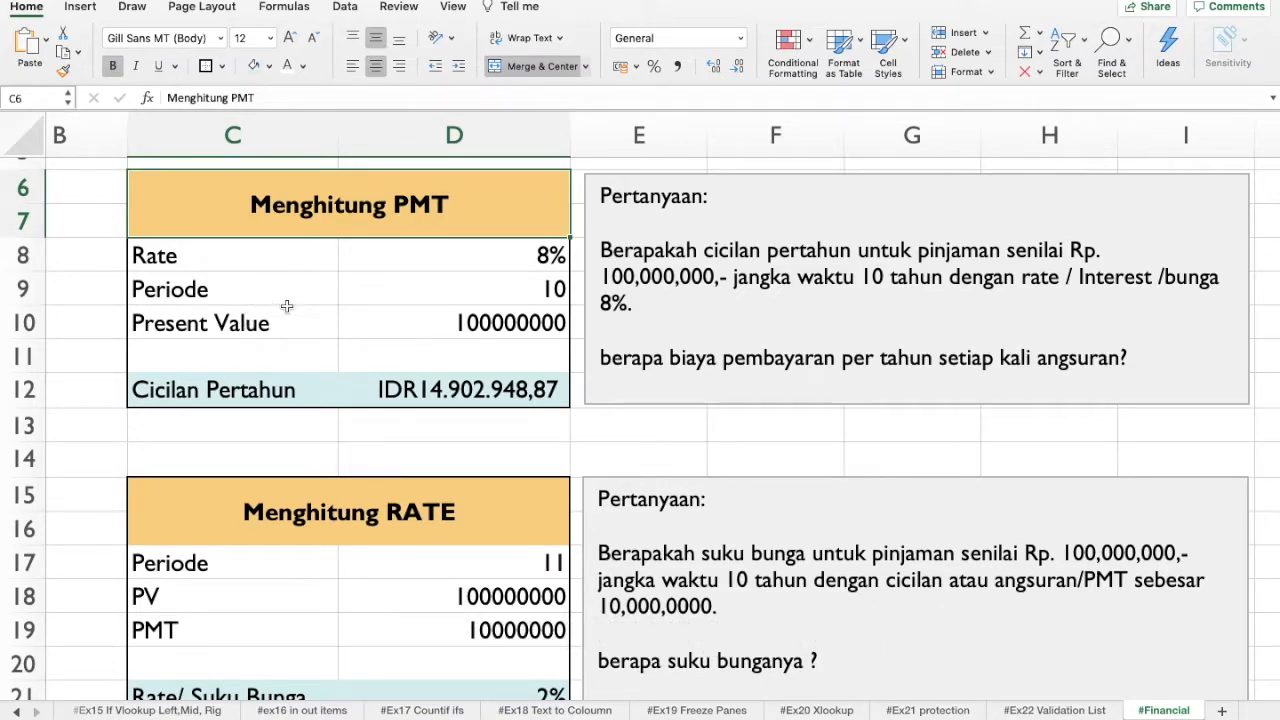
{"action": "scroll", "coordinate": [286, 305], "scroll_direction": "up", "scroll_amount": 1}
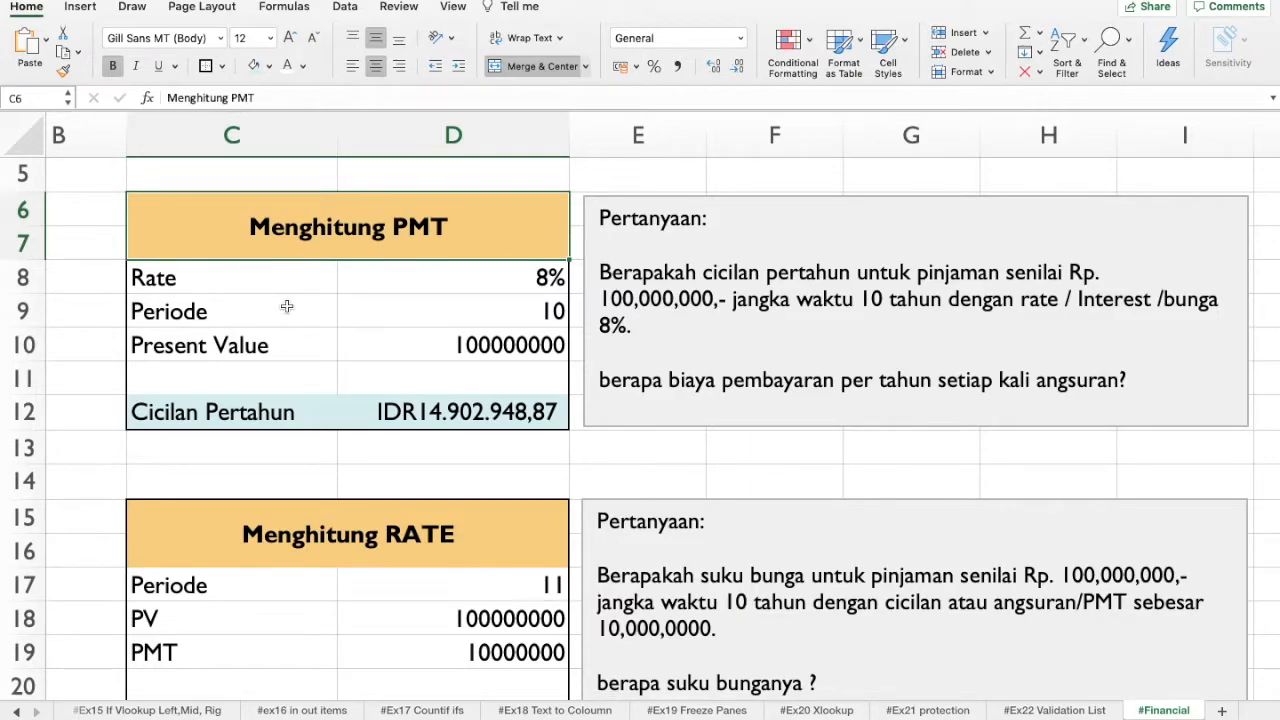
Examine the PMT block's existing formula and rate, and the loan amount, interest rate and yearly payment question in the adjacent text box
{"action": "left_click", "coordinate": [446, 400]}
{"action": "scroll", "coordinate": [449, 320], "scroll_direction": "up", "scroll_amount": 1}
{"action": "scroll", "coordinate": [449, 320], "scroll_direction": "right", "scroll_amount": 1}
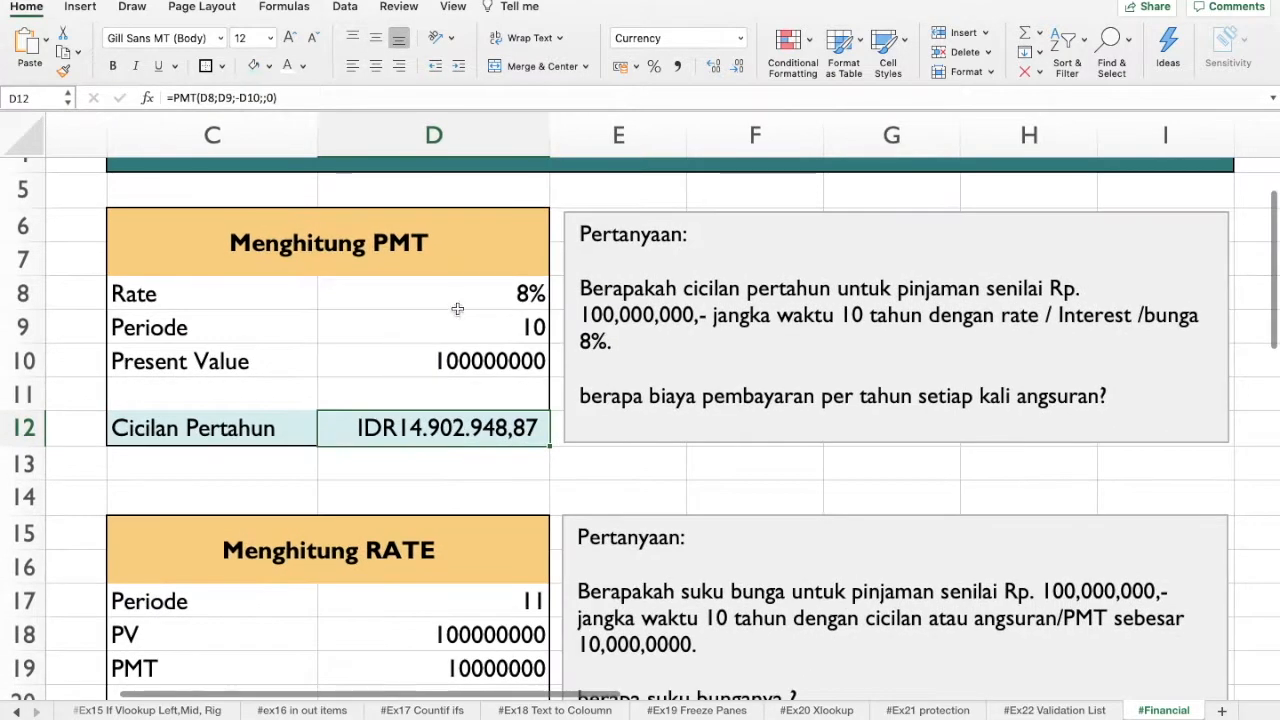
{"action": "double_click", "coordinate": [472, 293]}
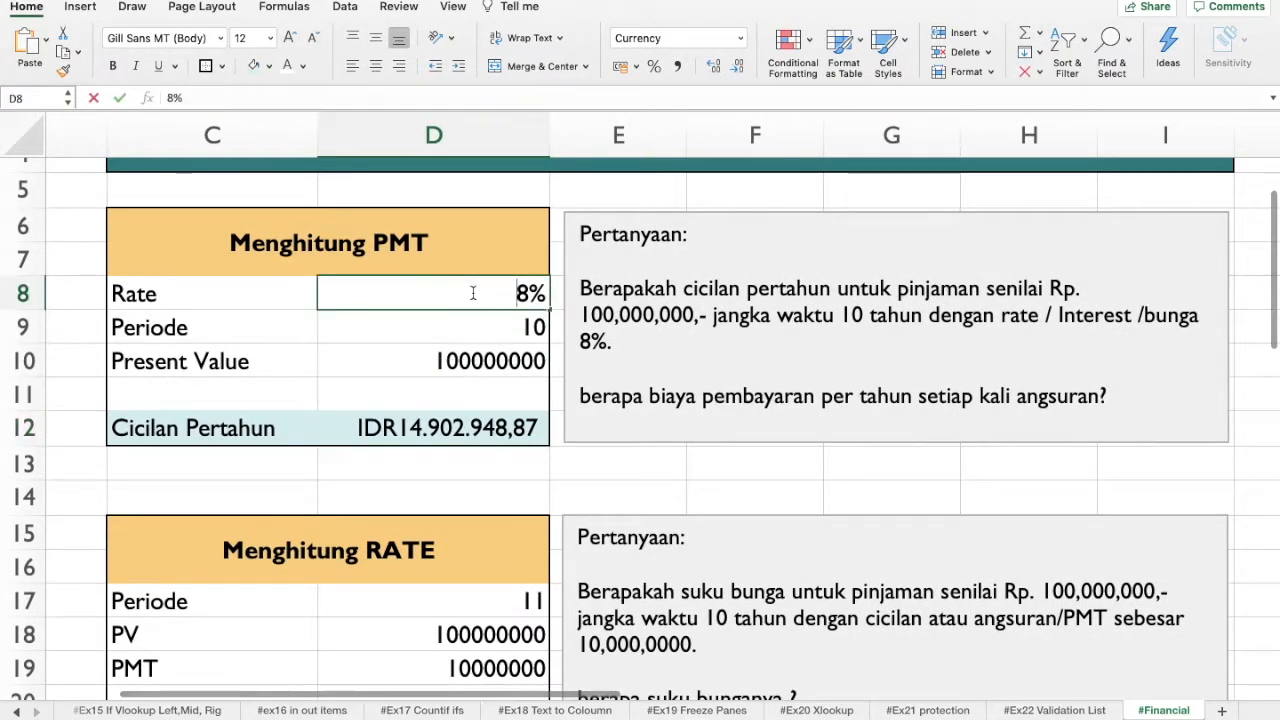
{"action": "left_click", "coordinate": [506, 373]}
{"action": "left_click", "coordinate": [697, 315]}
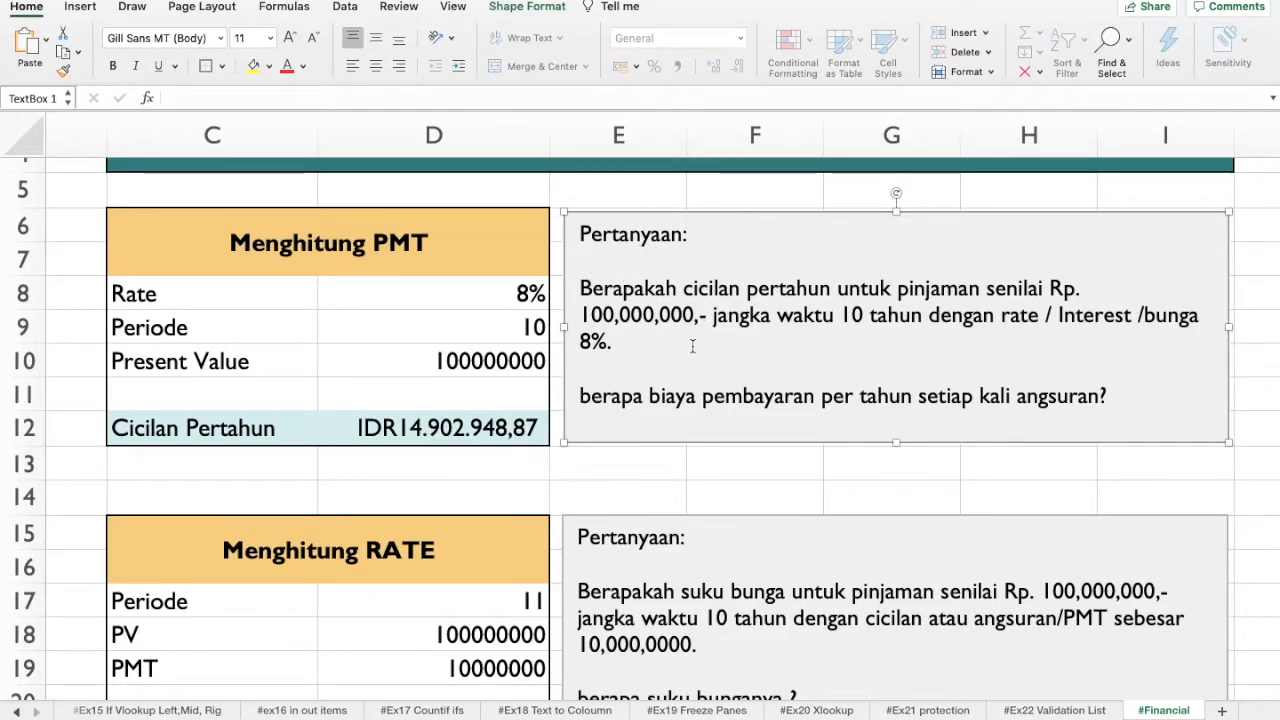
{"action": "left_click_drag", "start_coordinate": [583, 314], "coordinate": [700, 312]}
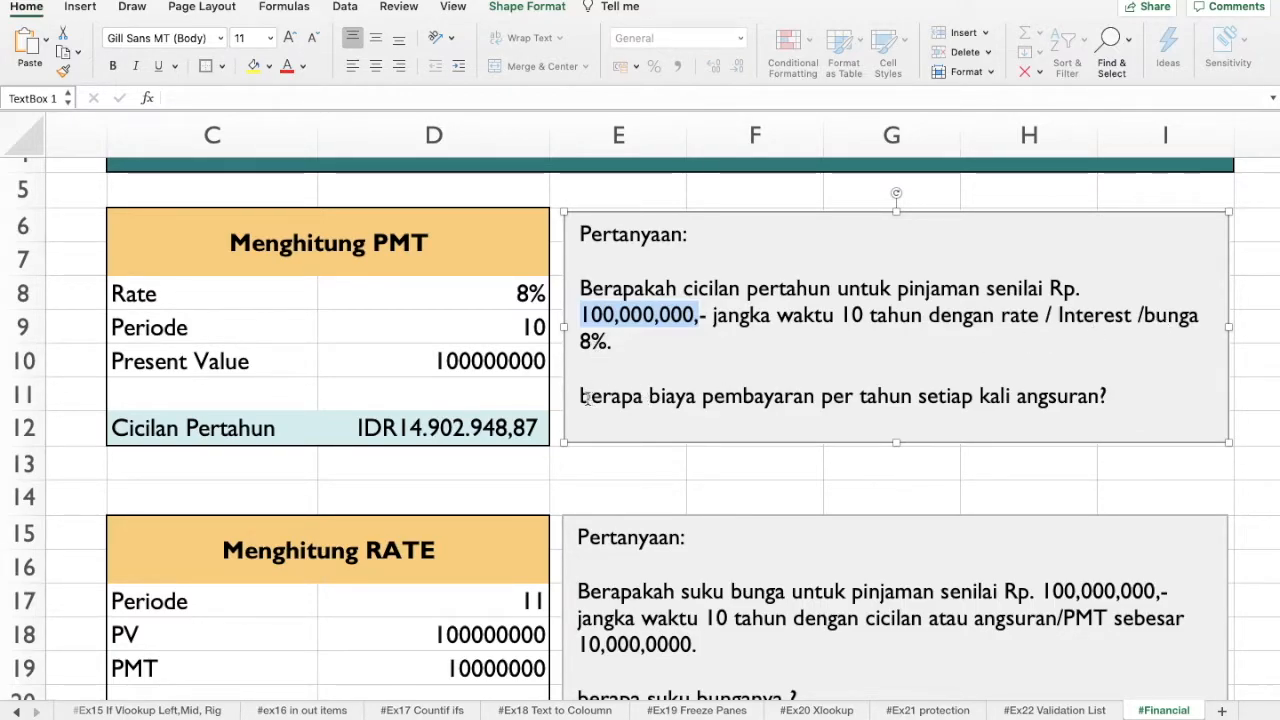
{"action": "left_click_drag", "start_coordinate": [585, 397], "coordinate": [1113, 402]}
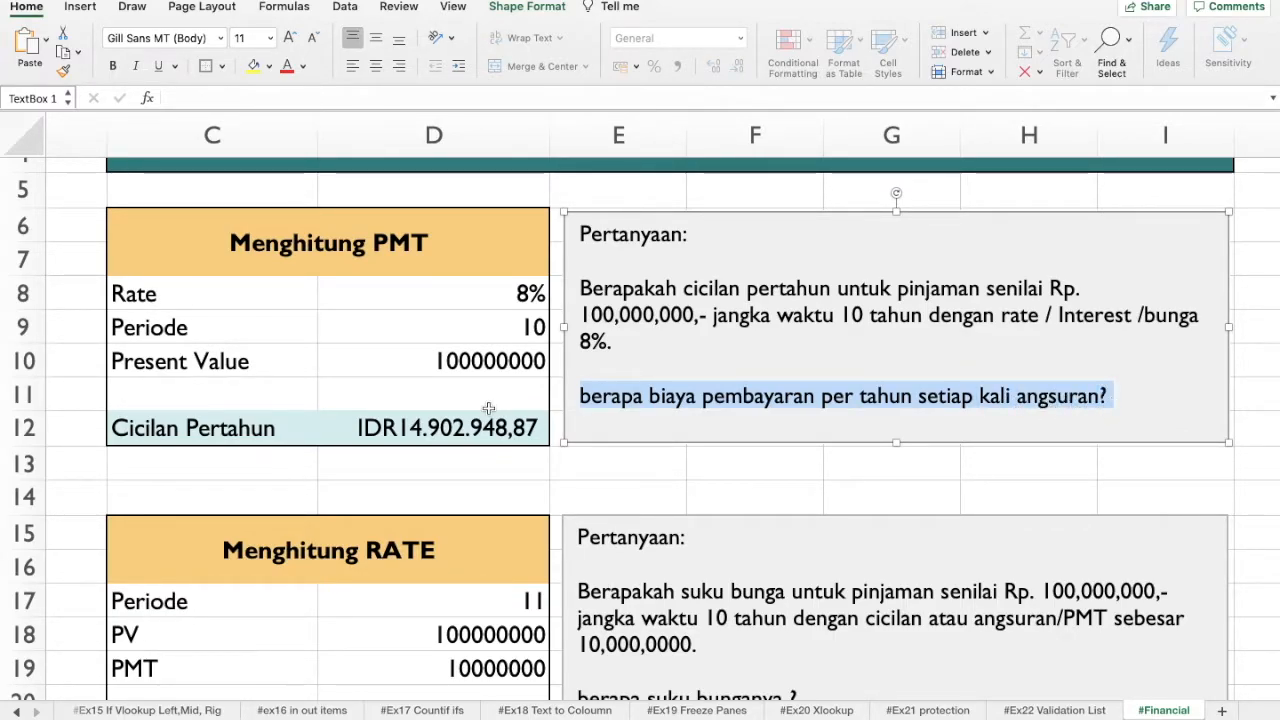
{"action": "left_click", "coordinate": [1010, 401]}
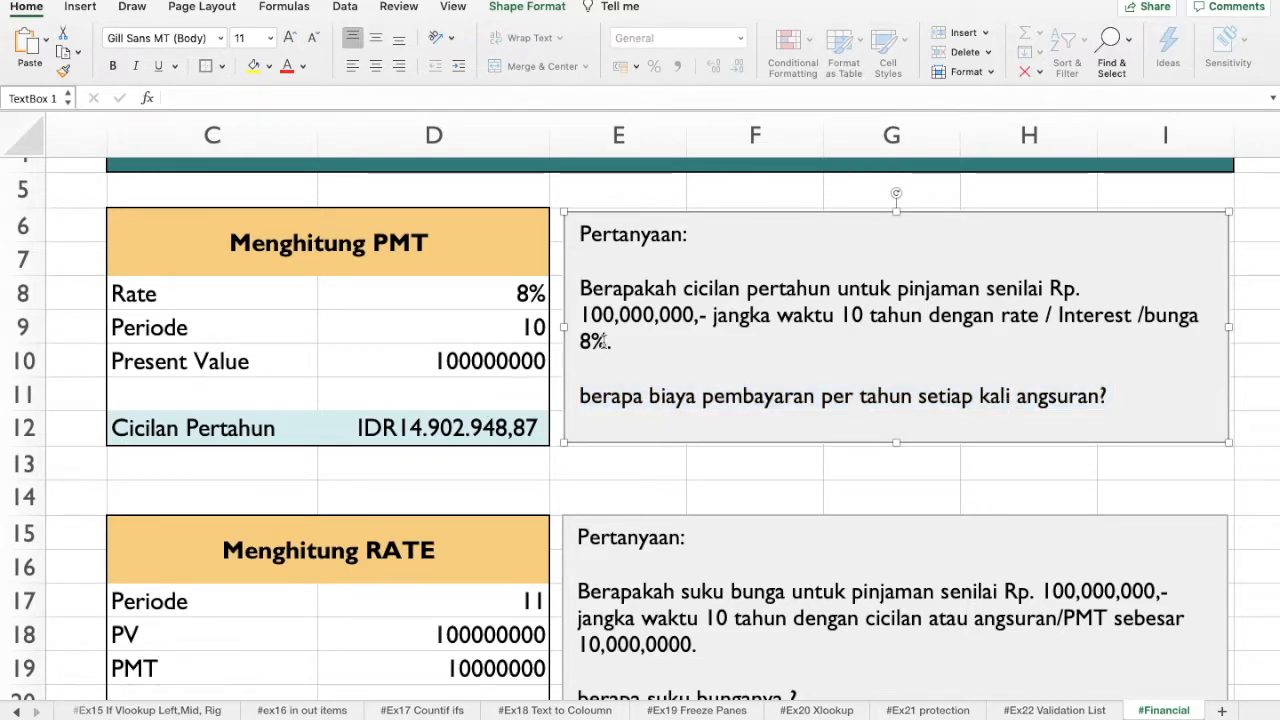
{"action": "left_click_drag", "start_coordinate": [606, 343], "coordinate": [584, 334]}
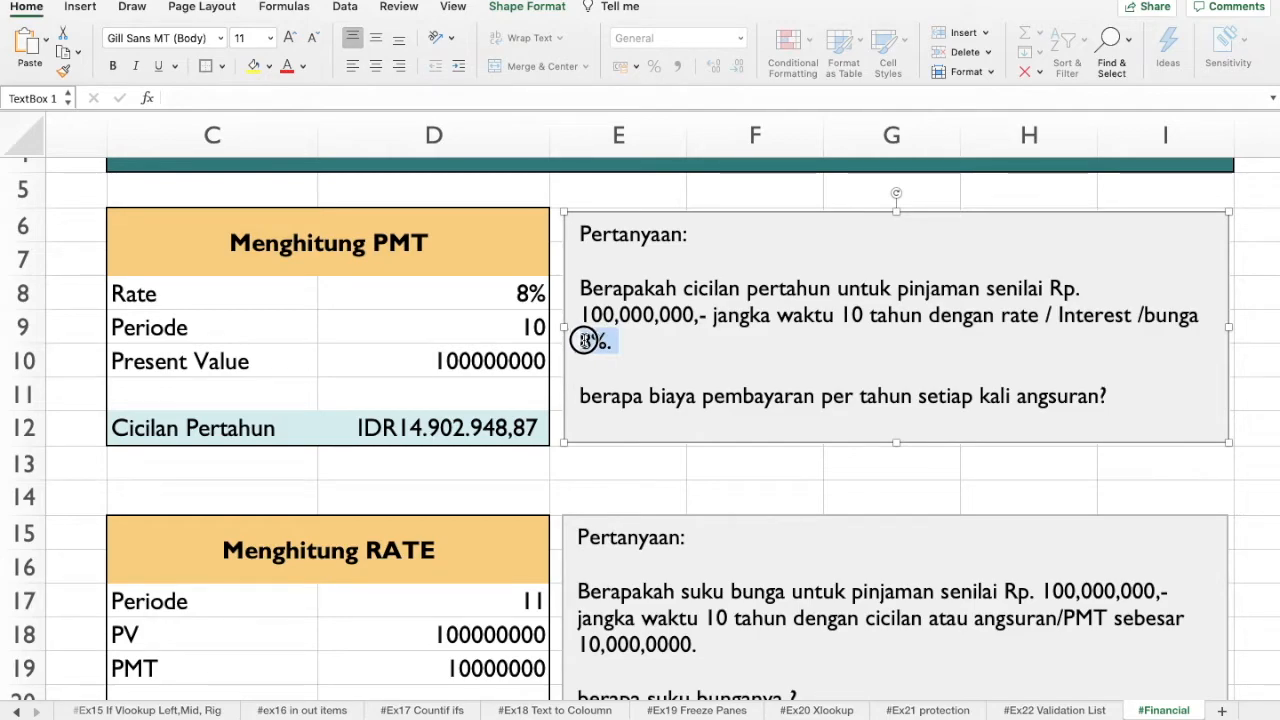
{"action": "left_click_drag", "start_coordinate": [581, 314], "coordinate": [694, 314]}
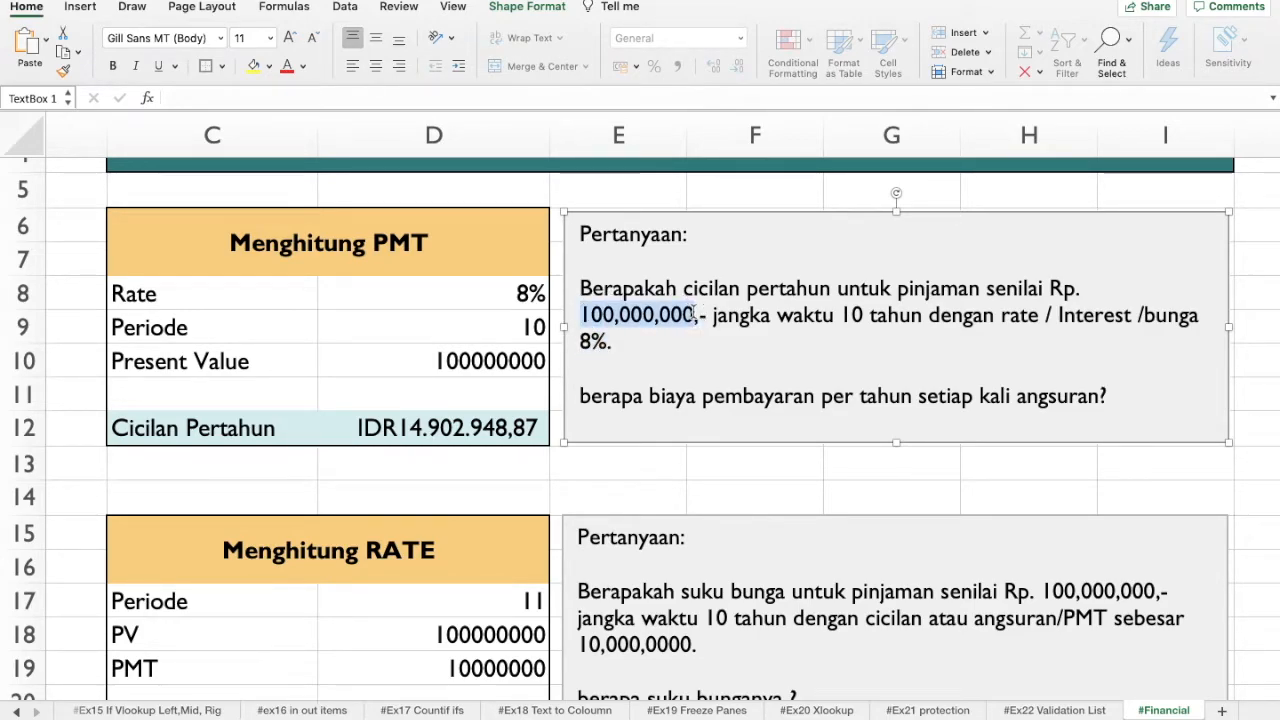
Clear the existing Cicilan Pertahun formula from cell D12
{"action": "left_click", "coordinate": [470, 362]}
{"action": "left_click", "coordinate": [481, 418]}
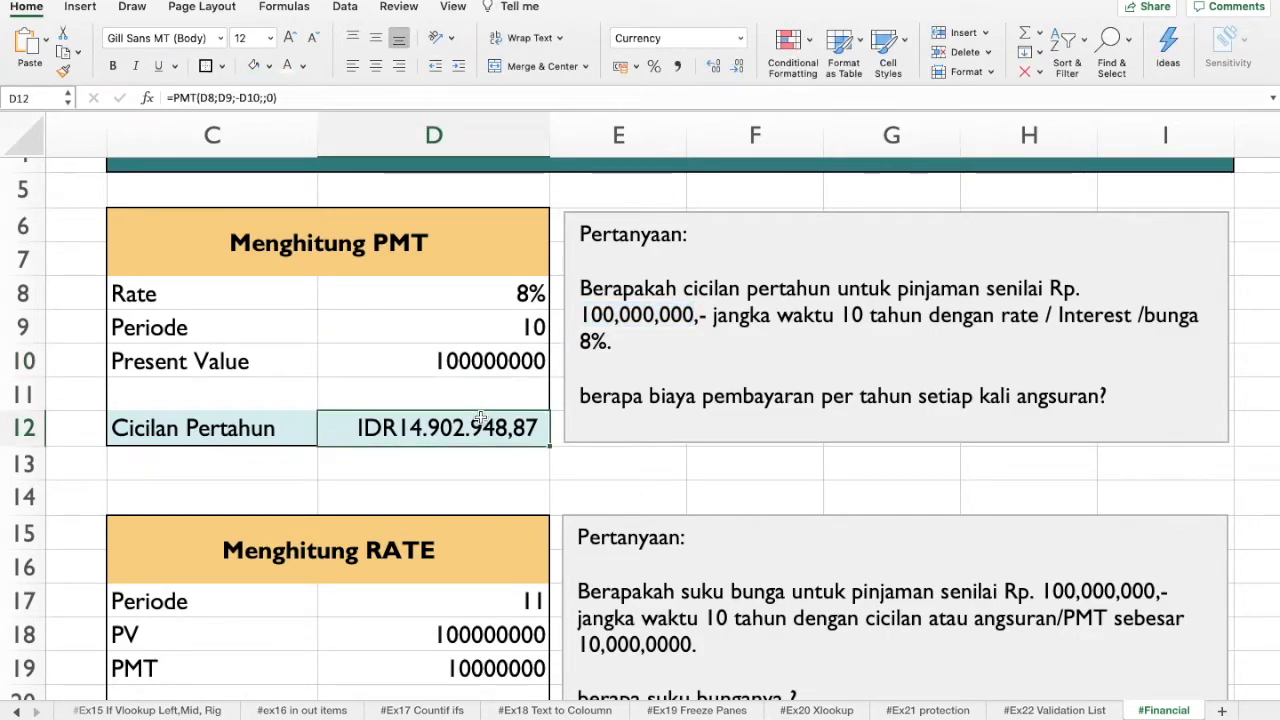
{"action": "key", "text": "Delete"}
{"action": "left_click", "coordinate": [500, 325]}
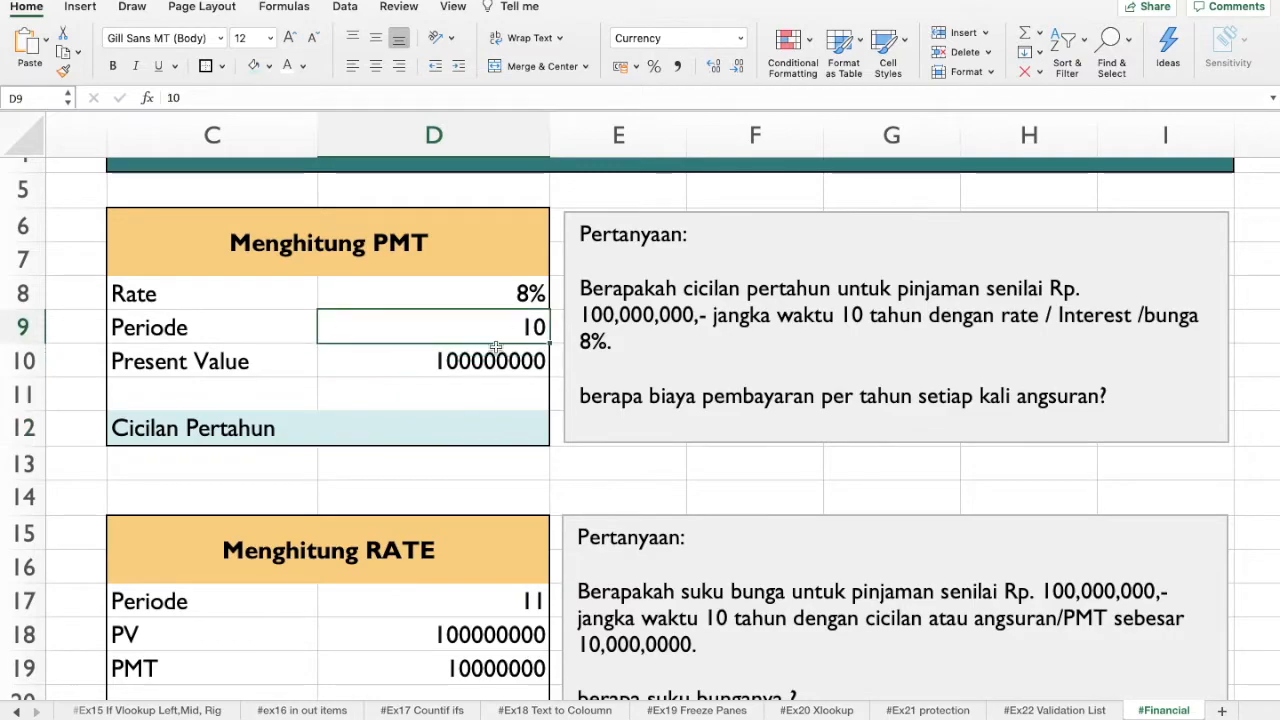
Start a PMT formula in D12 with D8 as the rate and D9 as the number of periods
{"action": "left_click", "coordinate": [471, 423]}
{"action": "type", "text": "="}
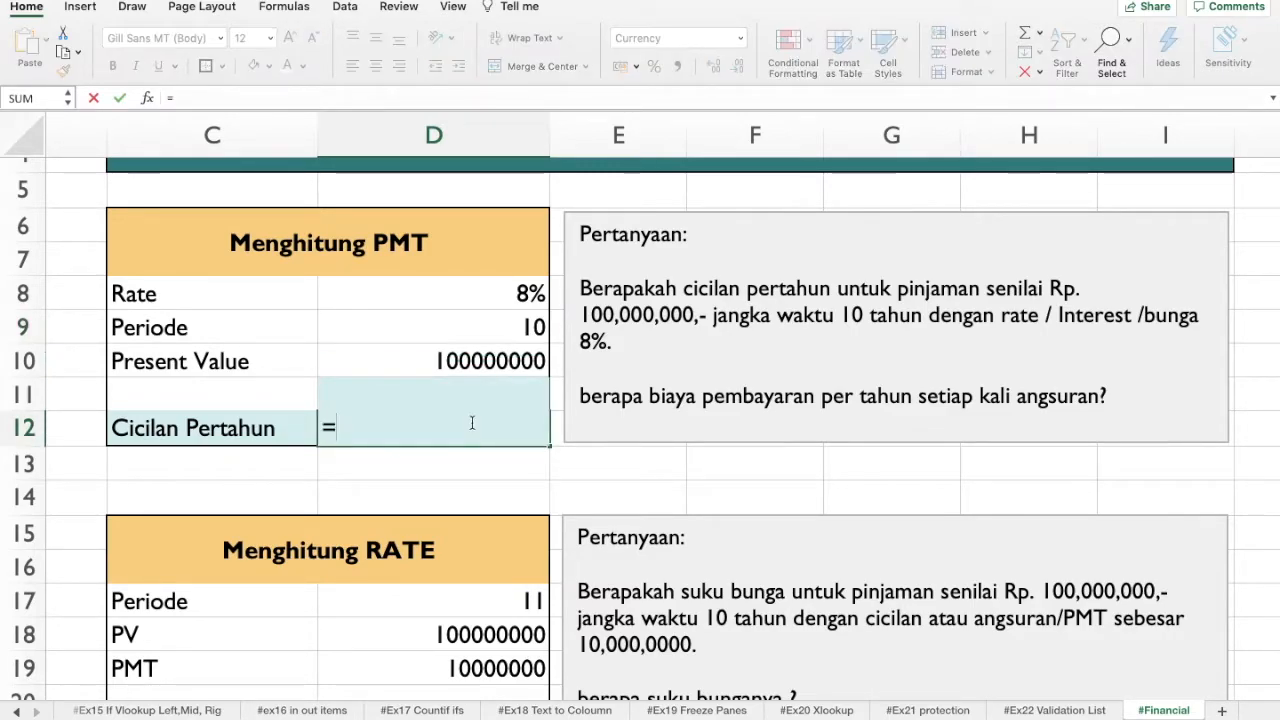
{"action": "type", "text": "pm"}
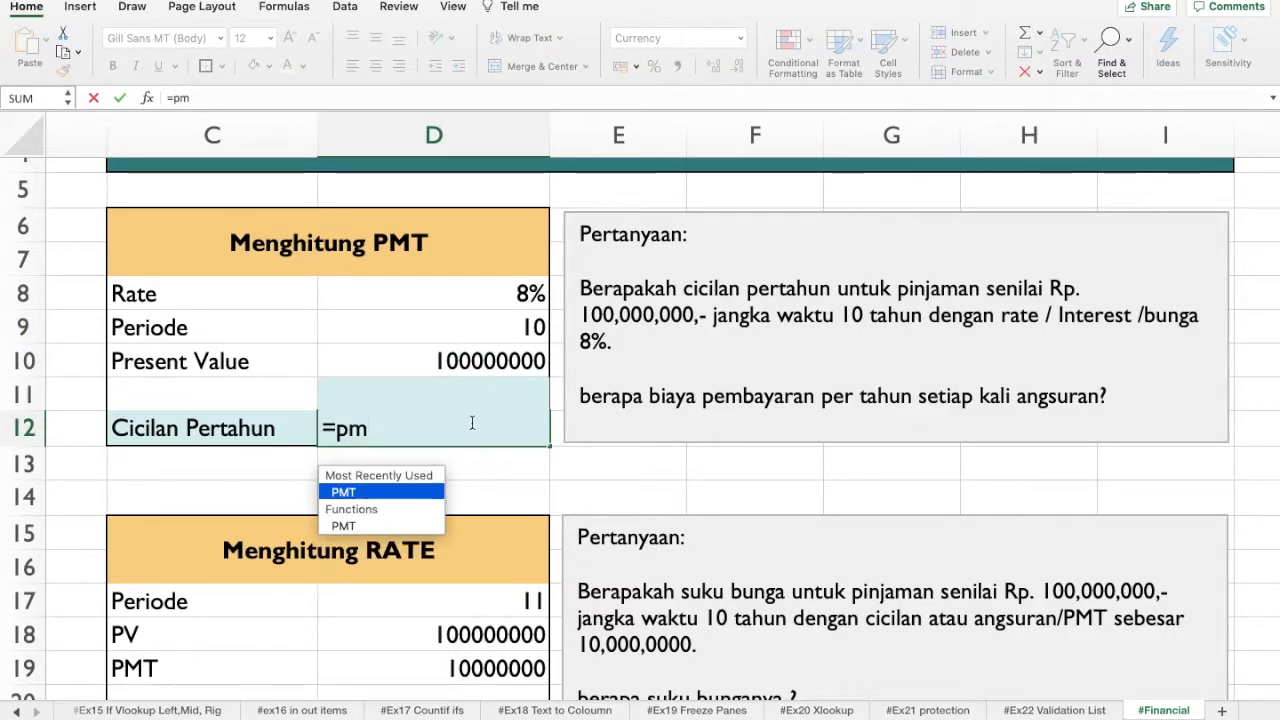
{"action": "type", "text": "t"}
{"action": "key", "text": "Tab"}
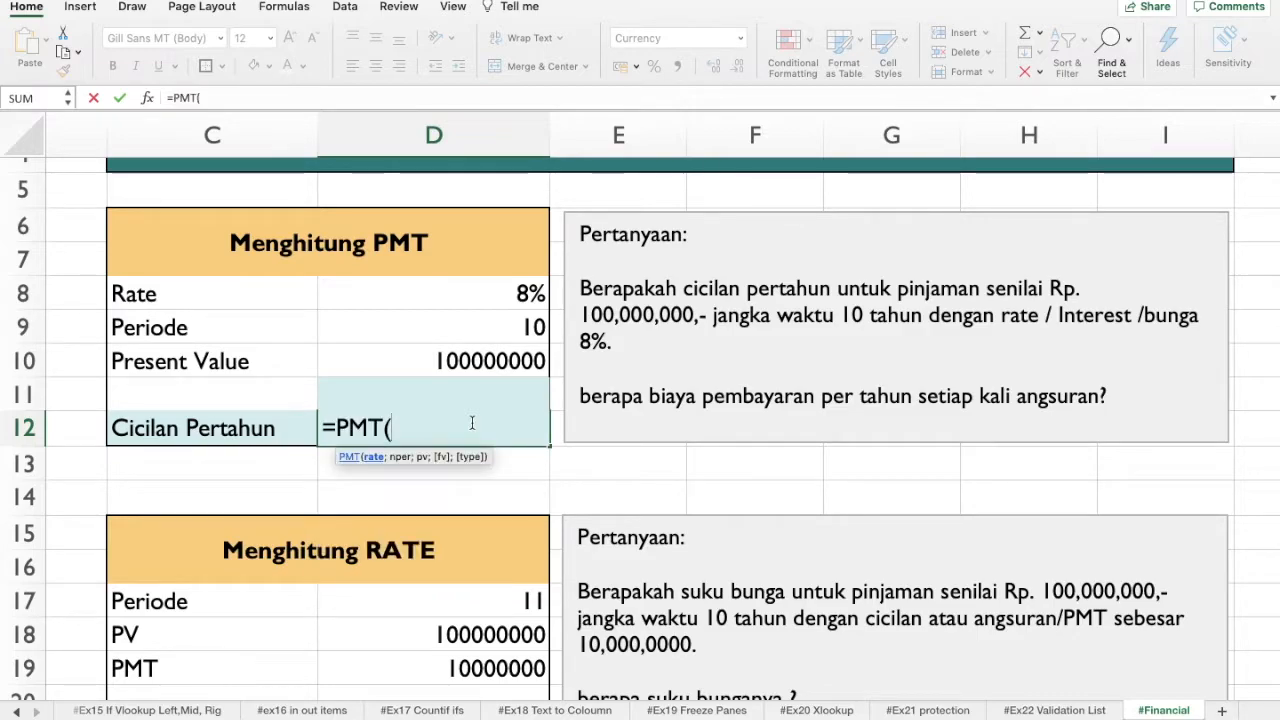
{"action": "left_click", "coordinate": [525, 297]}
{"action": "type", "text": ";"}
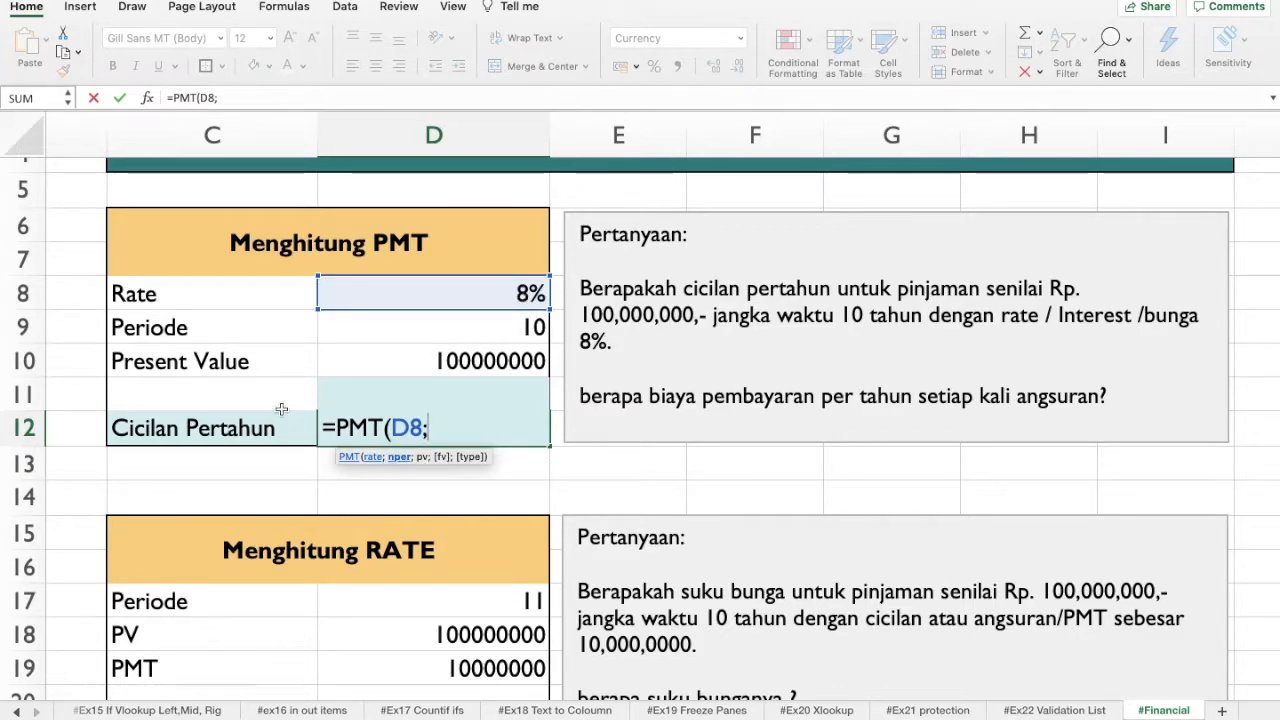
{"action": "left_click", "coordinate": [508, 328]}
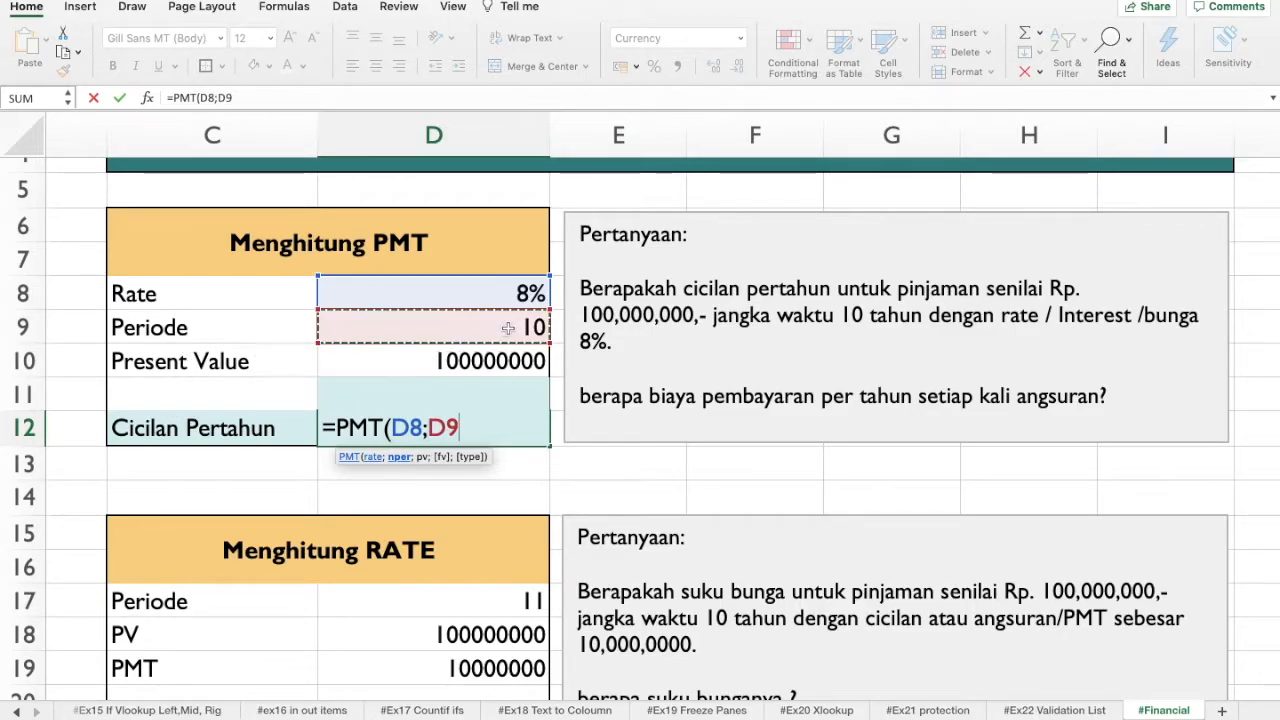
{"action": "type", "text": ";"}
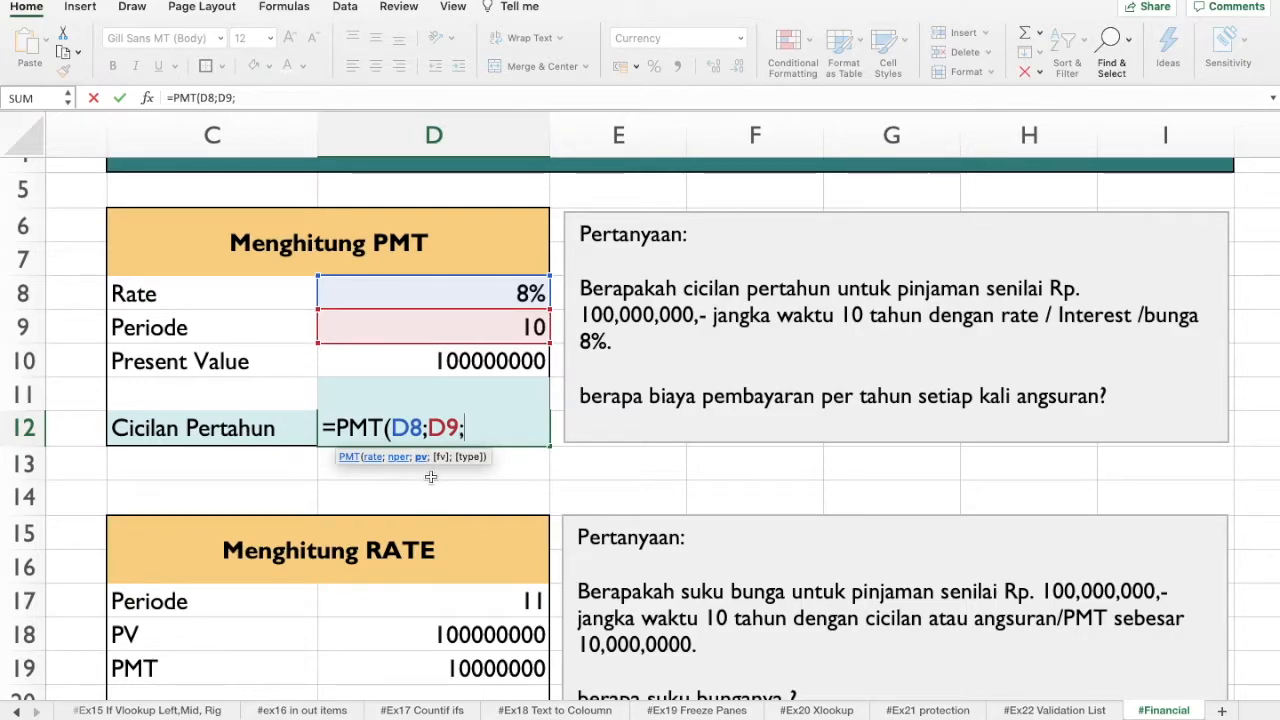
Complete the PMT formula with D10 as the present value, an empty future value and payment type 0, end of the period
{"action": "left_click", "coordinate": [424, 355]}
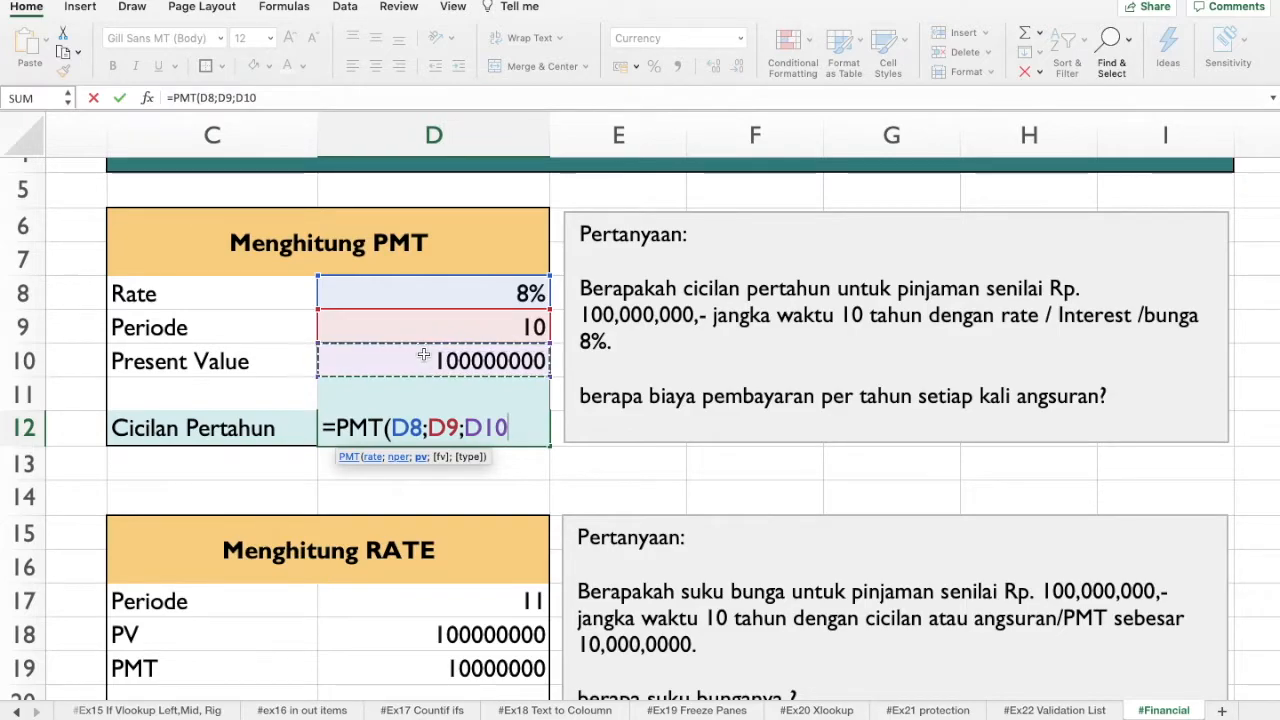
{"action": "type", "text": ";;"}
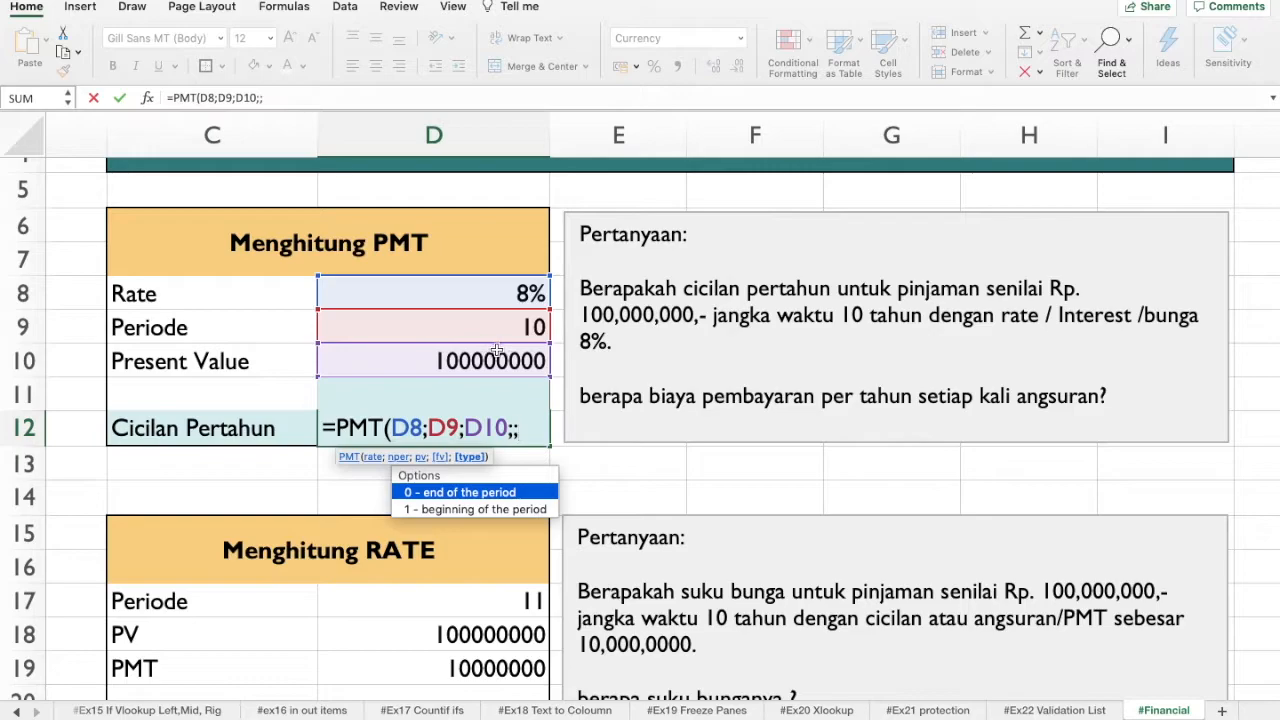
{"action": "double_click", "coordinate": [443, 496]}
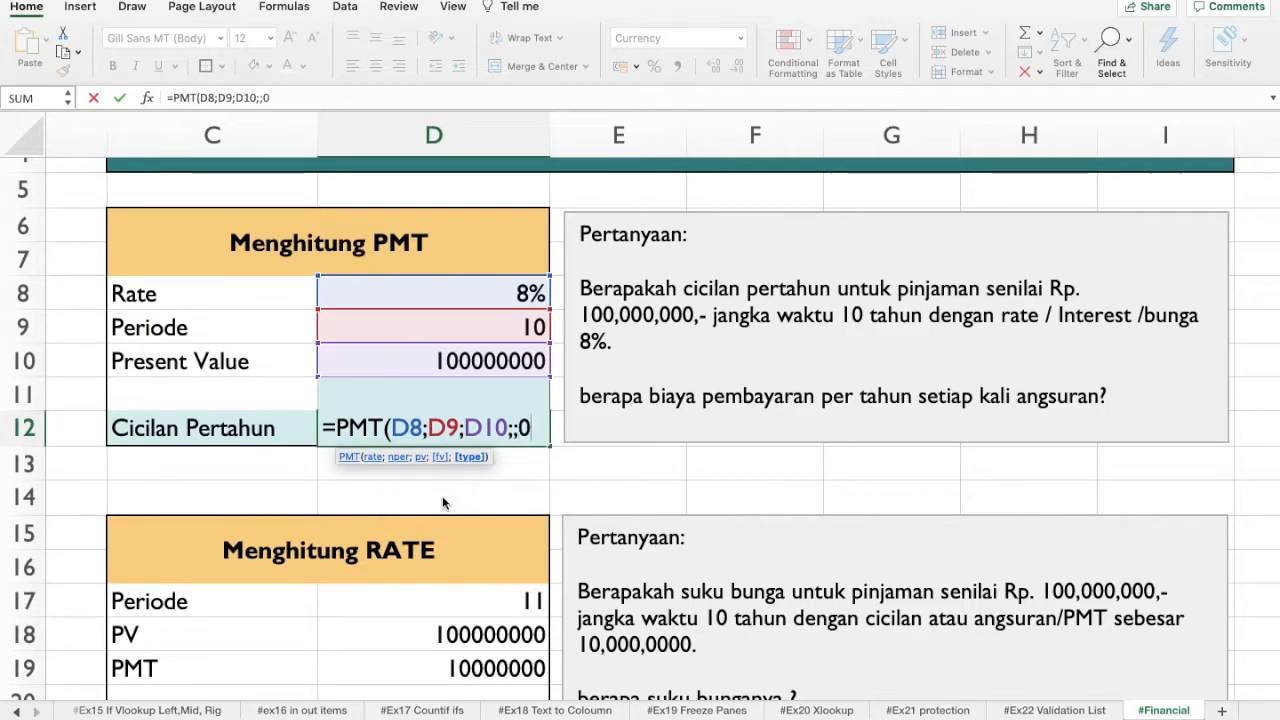
{"action": "type", "text": "0"}
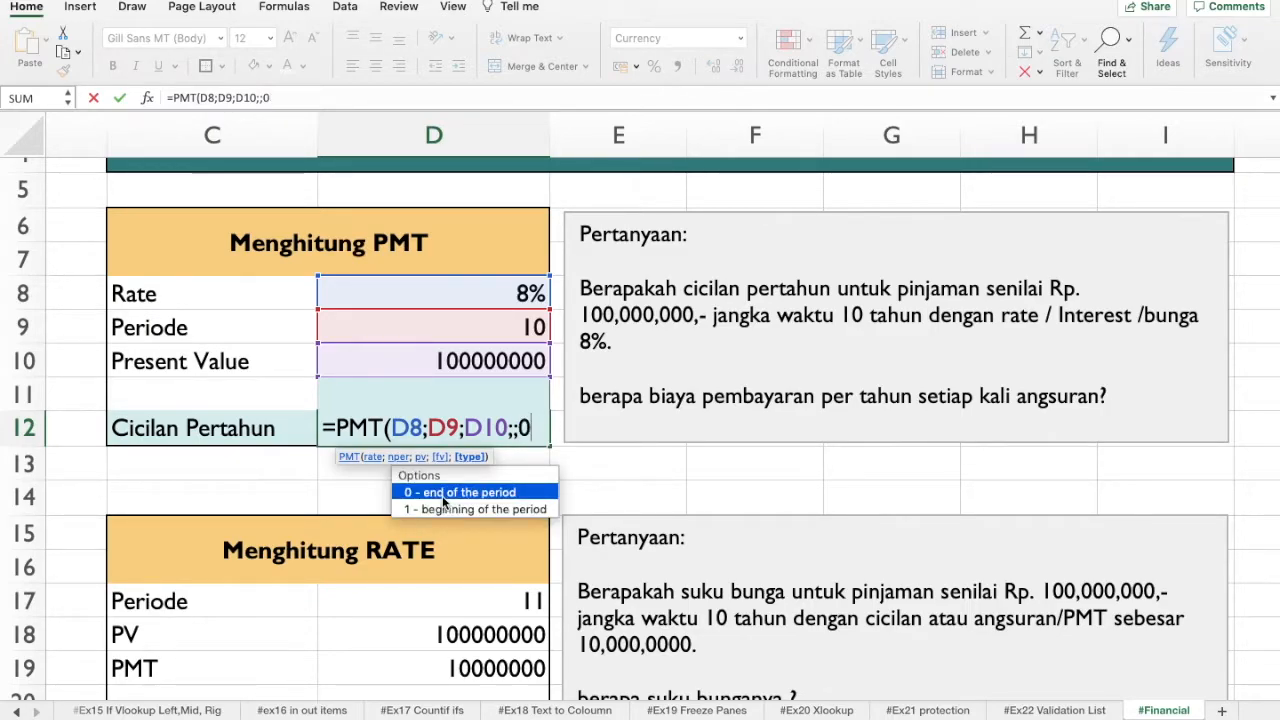
{"action": "key", "text": "BackSpace"}
{"action": "type", "text": ")"}
{"action": "key", "text": "Return"}
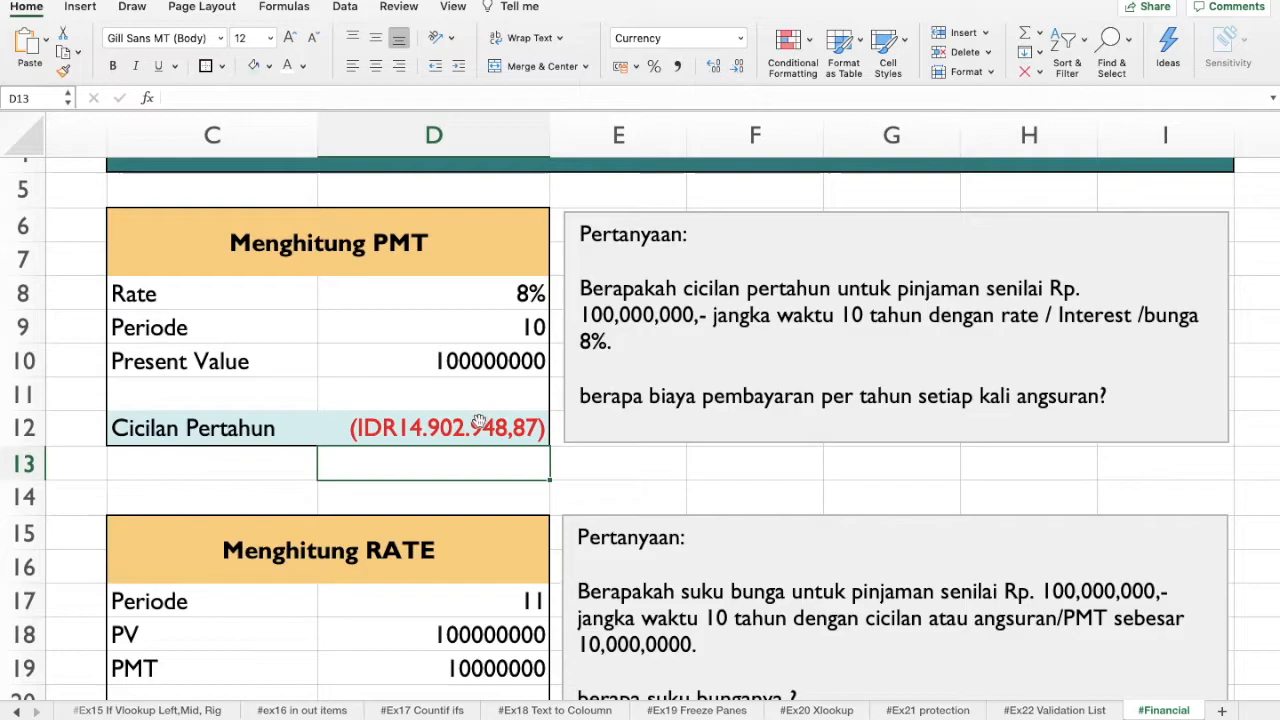
{"action": "left_click", "coordinate": [480, 422]}
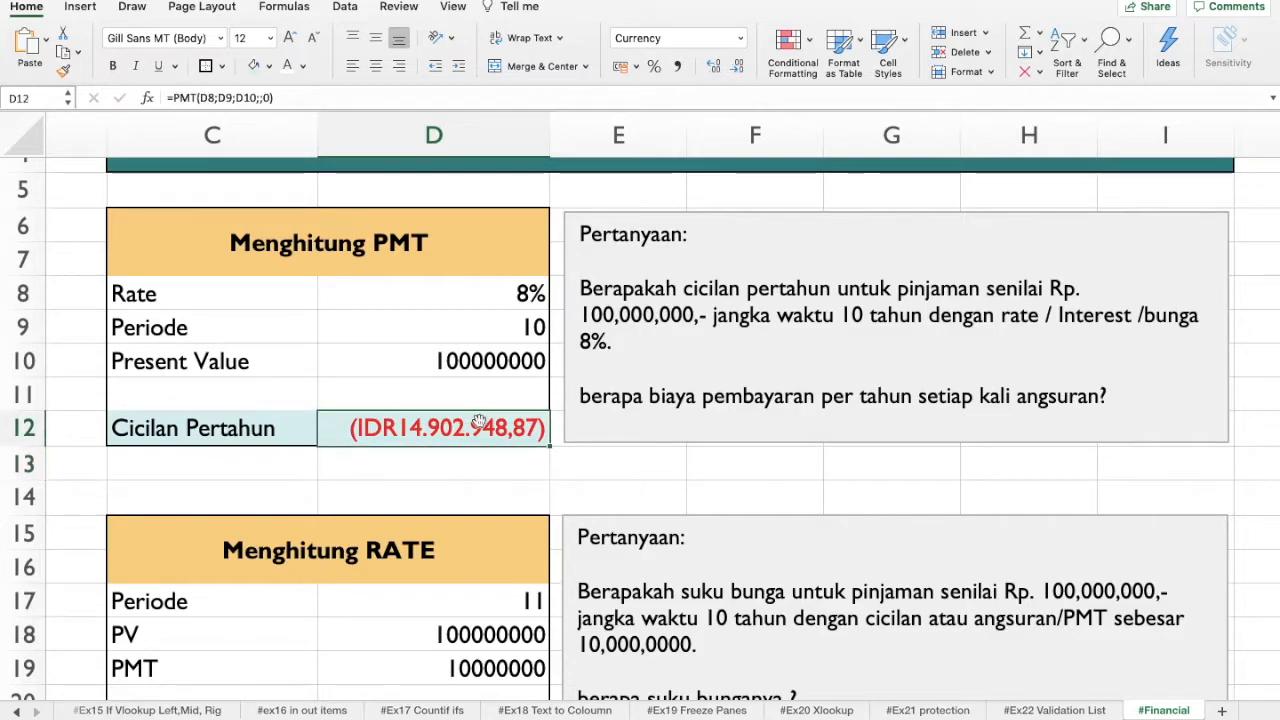
{"action": "double_click", "coordinate": [434, 362]}
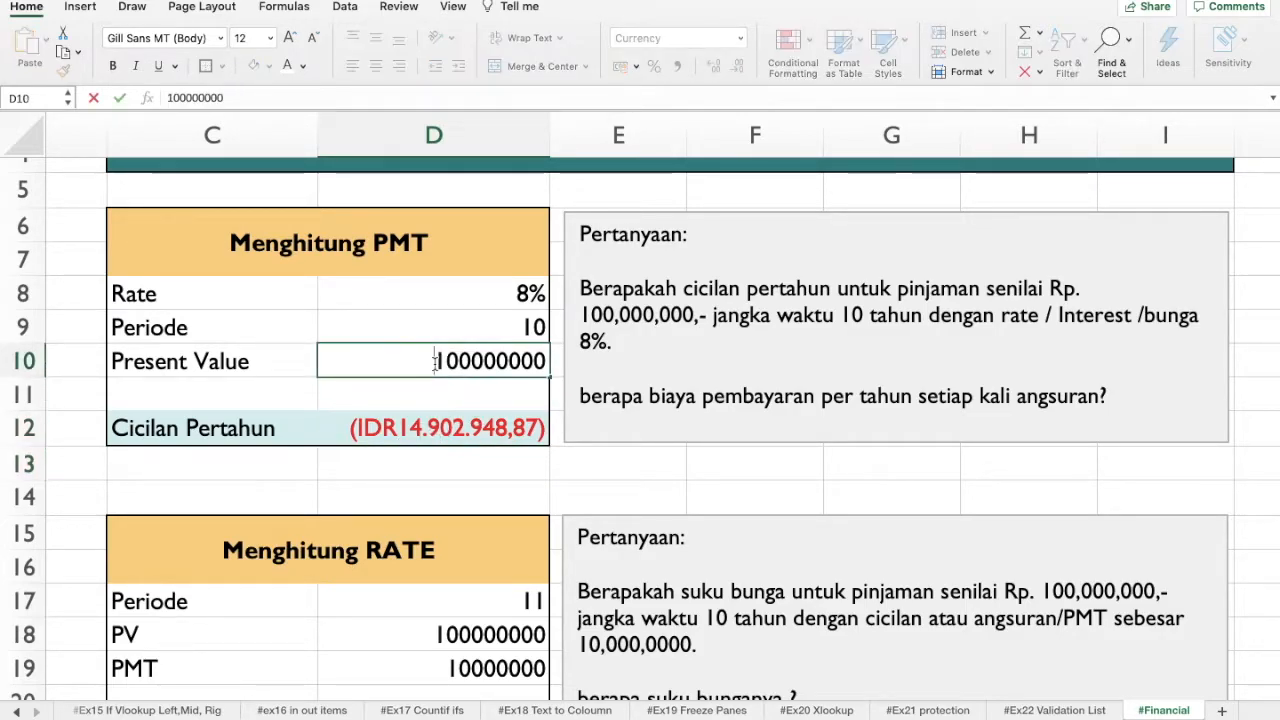
{"action": "type", "text": "-"}
{"action": "key", "text": "BackSpace"}
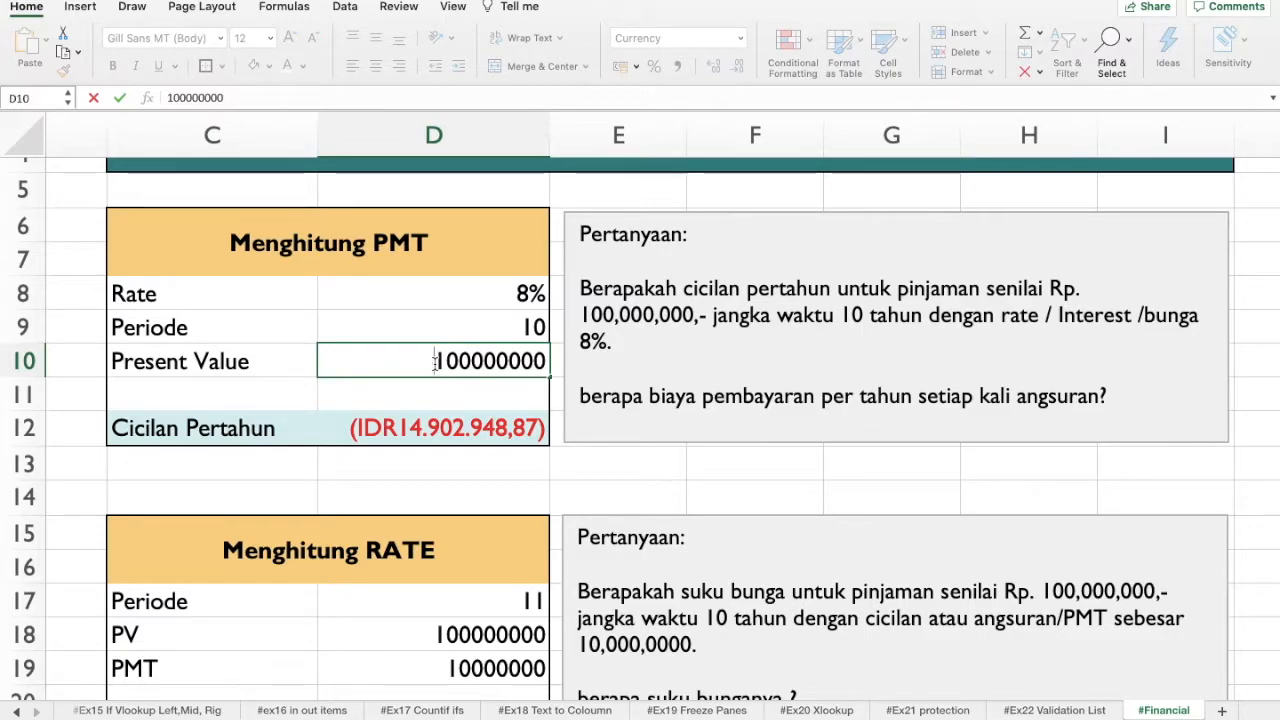
Negate the present value argument in D12 so the formula reads =PMT(D8;D9;-D10;;0)
{"action": "double_click", "coordinate": [464, 427]}
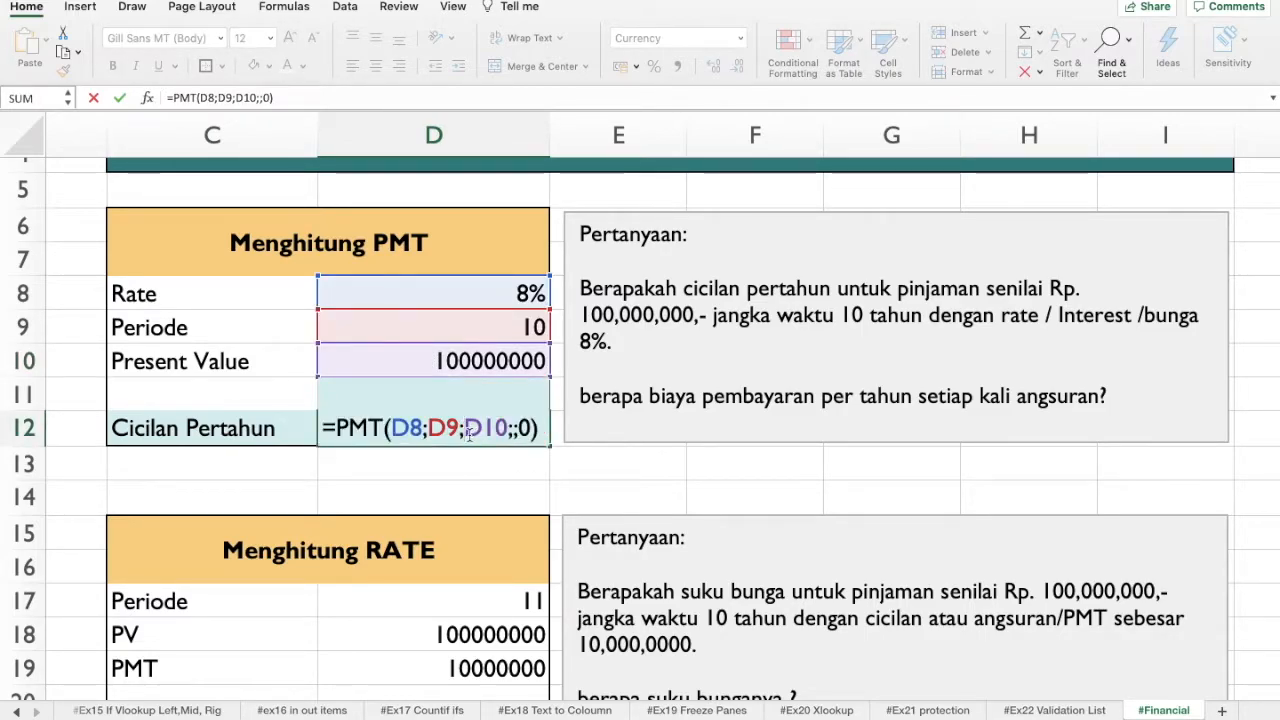
{"action": "type", "text": "-"}
{"action": "key", "text": "Return"}
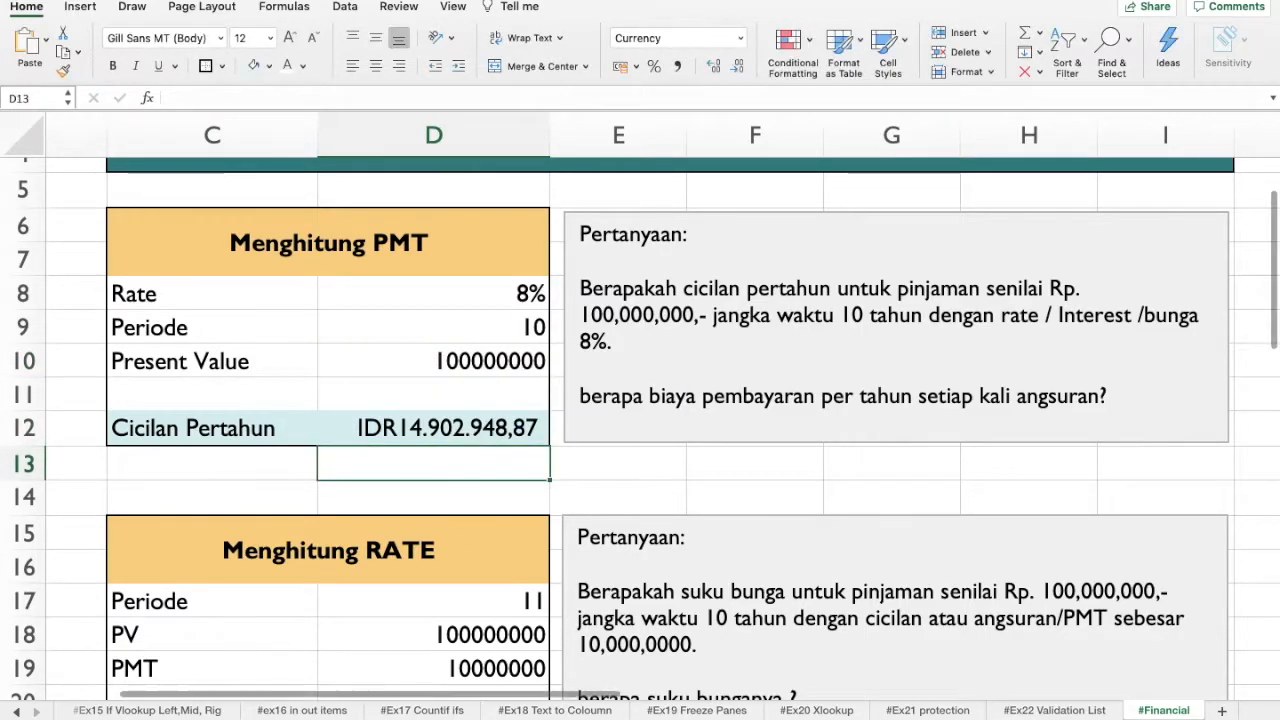
{"action": "left_click", "coordinate": [478, 433]}
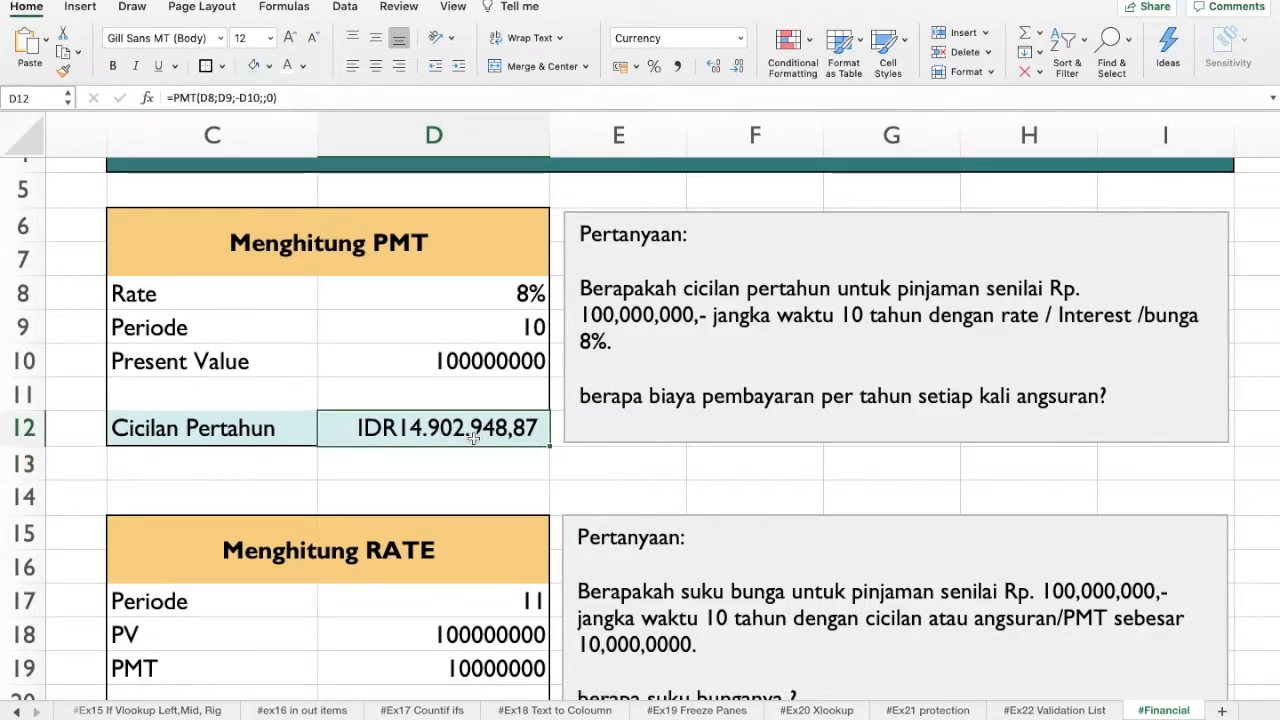
{"action": "scroll", "coordinate": [534, 396], "scroll_direction": "down", "scroll_amount": 1}
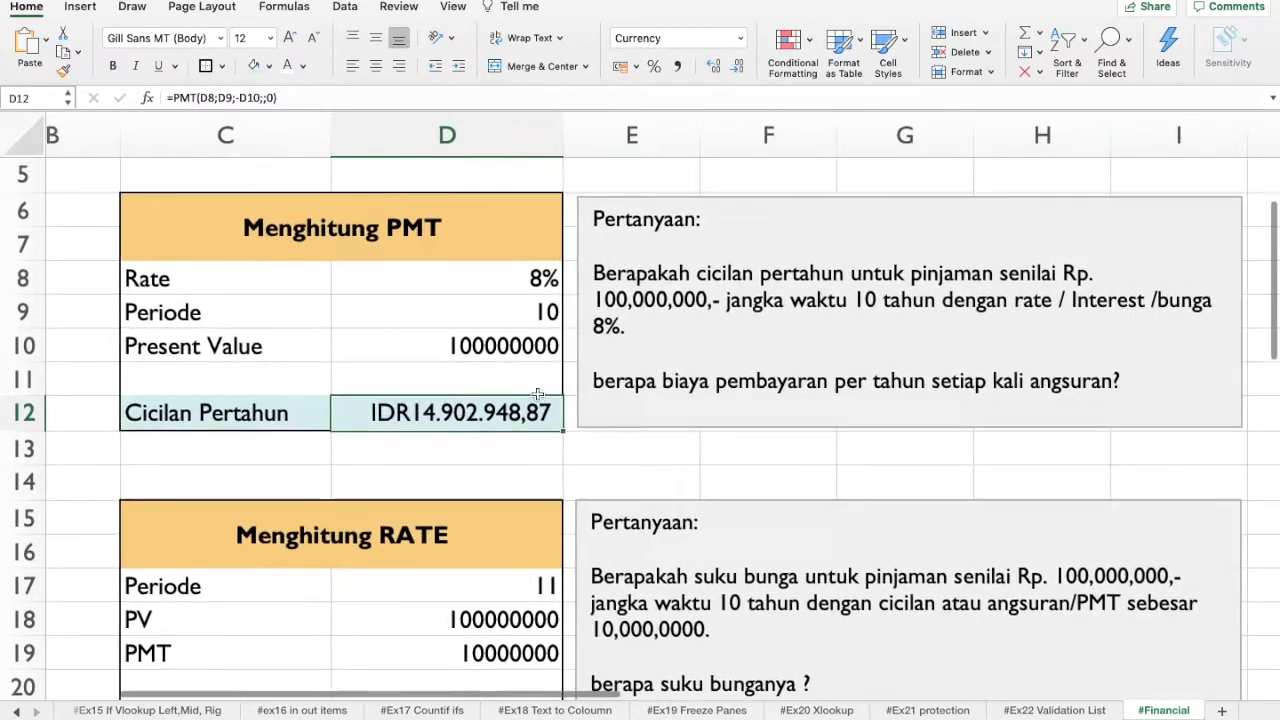
Clear the existing Rate/ Suku Bunga result from cell D21 in the Menghitung RATE table
{"action": "scroll", "coordinate": [537, 394], "scroll_direction": "down", "scroll_amount": 3}
{"action": "scroll", "coordinate": [537, 394], "scroll_direction": "up", "scroll_amount": 1}
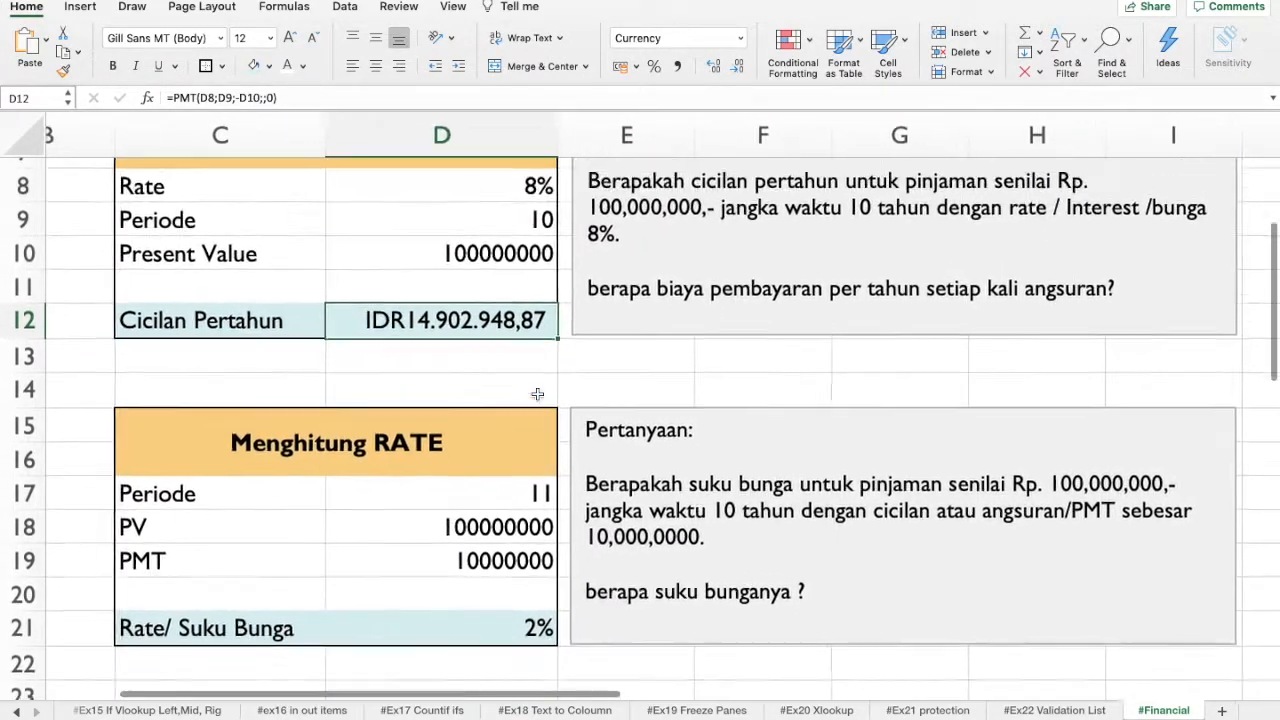
{"action": "scroll", "coordinate": [537, 394], "scroll_direction": "up", "scroll_amount": 1}
{"action": "scroll", "coordinate": [537, 394], "scroll_direction": "down", "scroll_amount": 1}
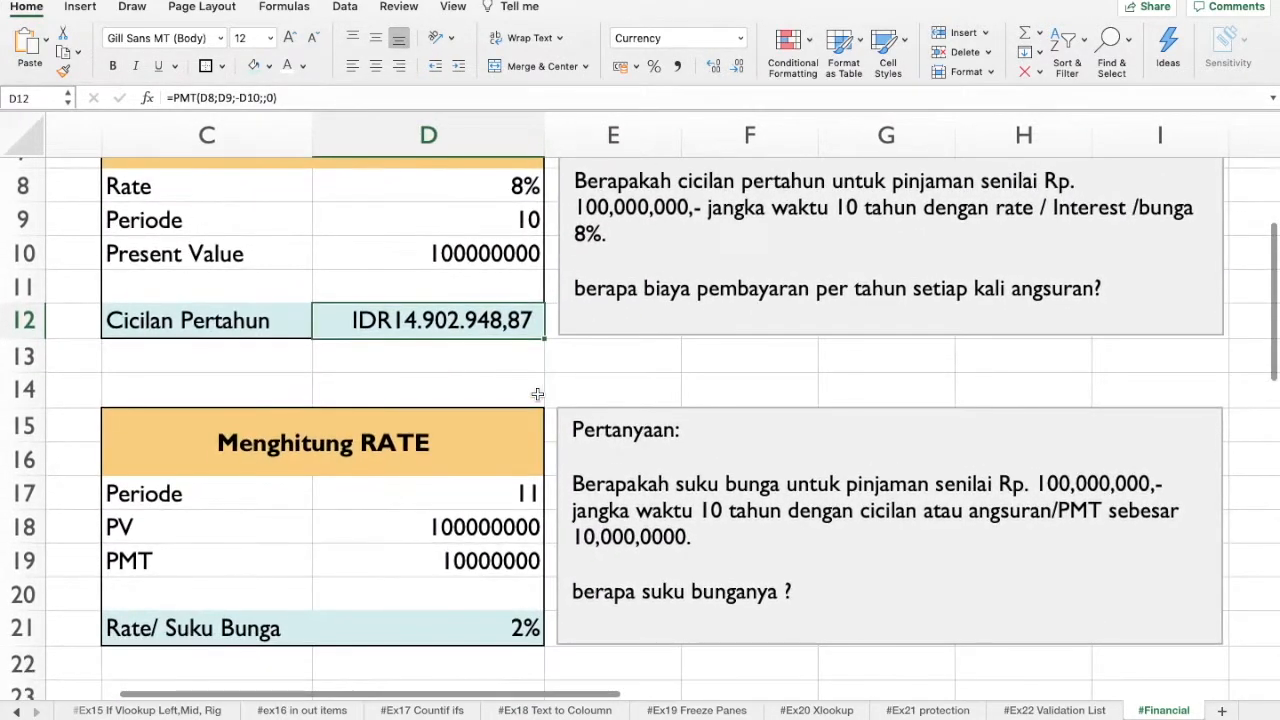
{"action": "scroll", "coordinate": [534, 467], "scroll_direction": "down", "scroll_amount": 2}
{"action": "scroll", "coordinate": [535, 467], "scroll_direction": "down", "scroll_amount": 3}
{"action": "scroll", "coordinate": [535, 467], "scroll_direction": "up", "scroll_amount": 1}
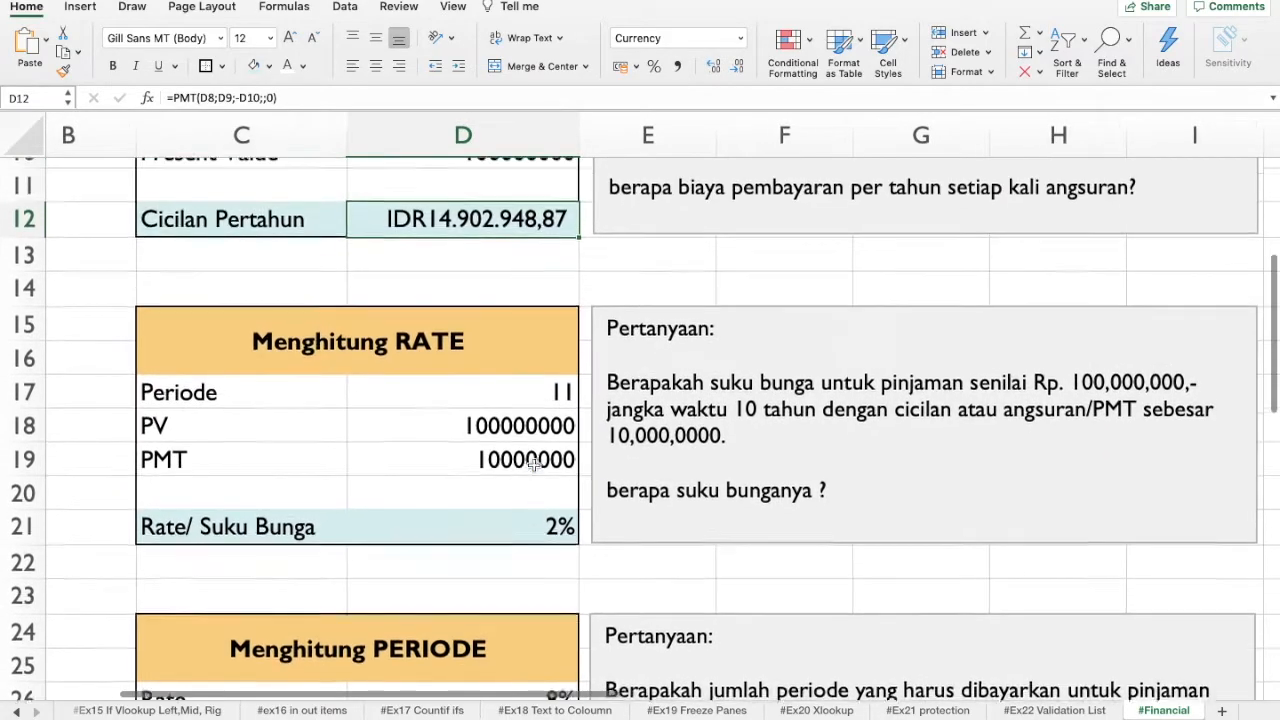
{"action": "scroll", "coordinate": [535, 468], "scroll_direction": "down", "scroll_amount": 1}
{"action": "scroll", "coordinate": [535, 468], "scroll_direction": "up", "scroll_amount": 1}
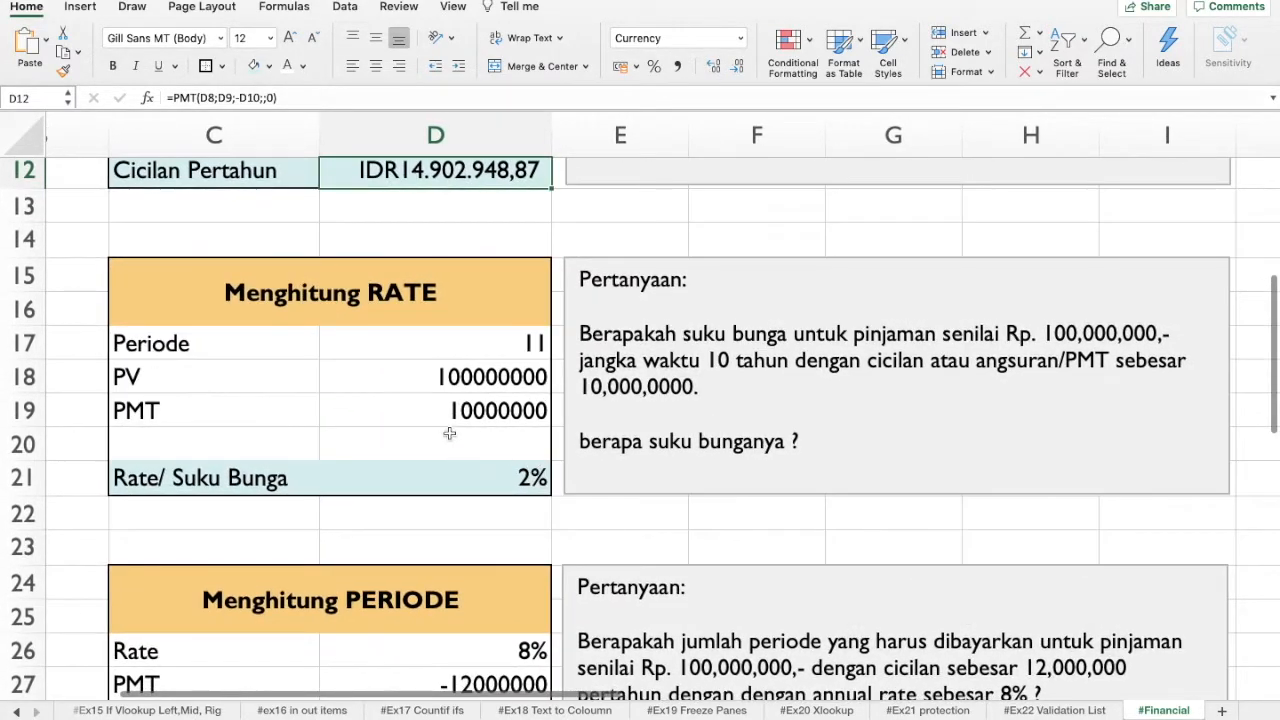
{"action": "scroll", "coordinate": [453, 413], "scroll_direction": "up", "scroll_amount": 3}
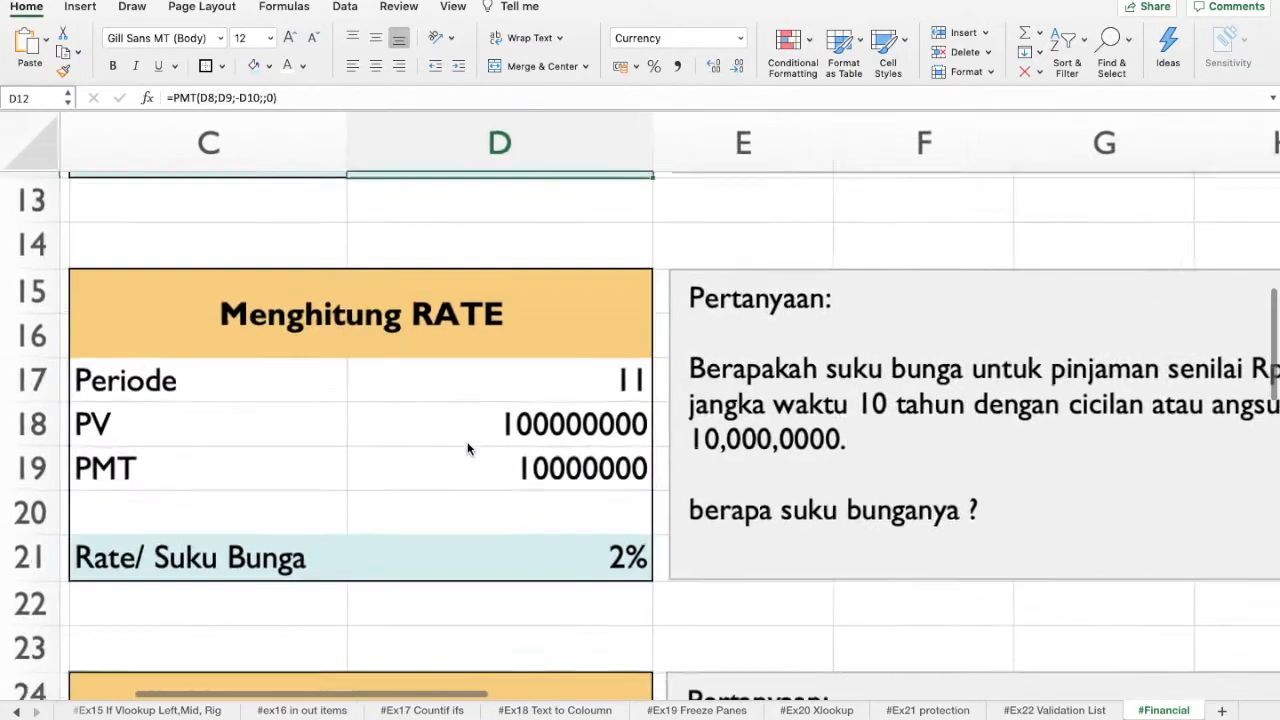
{"action": "scroll", "coordinate": [467, 449], "scroll_direction": "left", "scroll_amount": 2}
{"action": "scroll", "coordinate": [610, 463], "scroll_direction": "right", "scroll_amount": 2}
{"action": "scroll", "coordinate": [610, 463], "scroll_direction": "down", "scroll_amount": 1}
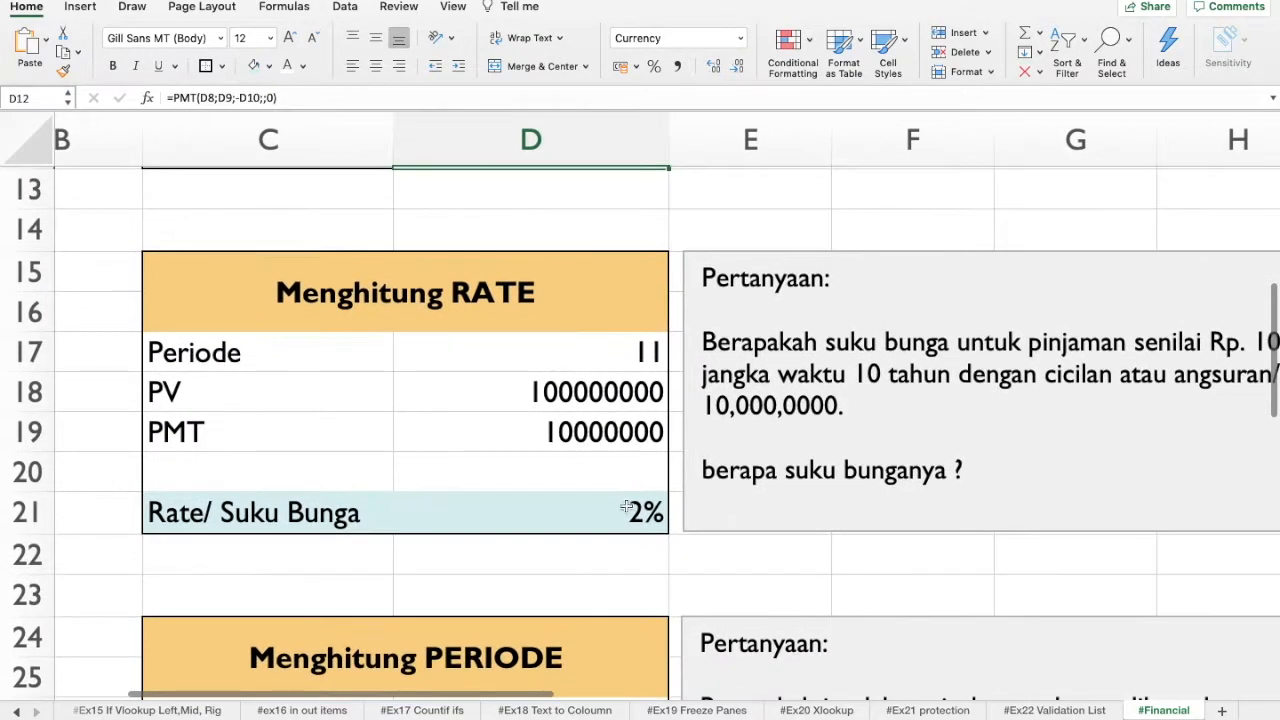
{"action": "left_click", "coordinate": [627, 511]}
{"action": "key", "text": "Delete"}
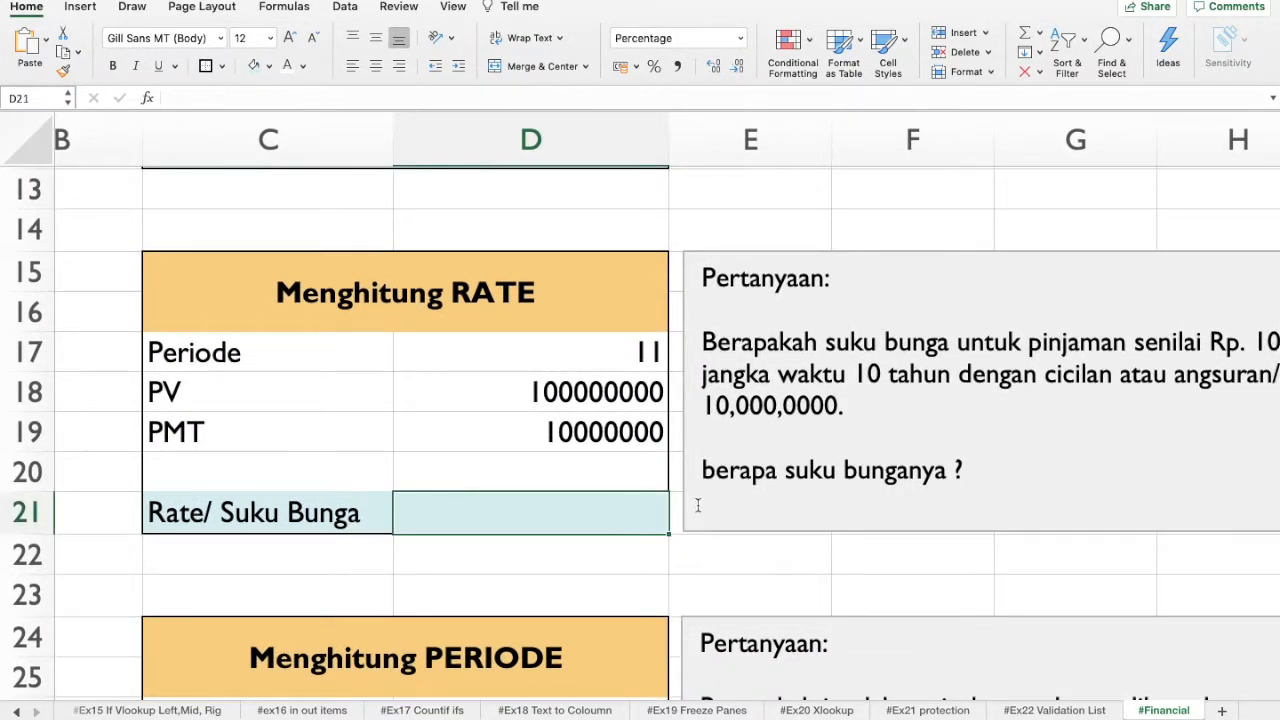
Add "pertahunnya" after the 10,000,0000 instalment amount in the RATE question text, replacing the full stop
{"action": "scroll", "coordinate": [698, 505], "scroll_direction": "right", "scroll_amount": 3}
{"action": "scroll", "coordinate": [698, 505], "scroll_direction": "right", "scroll_amount": 1}
{"action": "scroll", "coordinate": [698, 505], "scroll_direction": "down", "scroll_amount": 1}
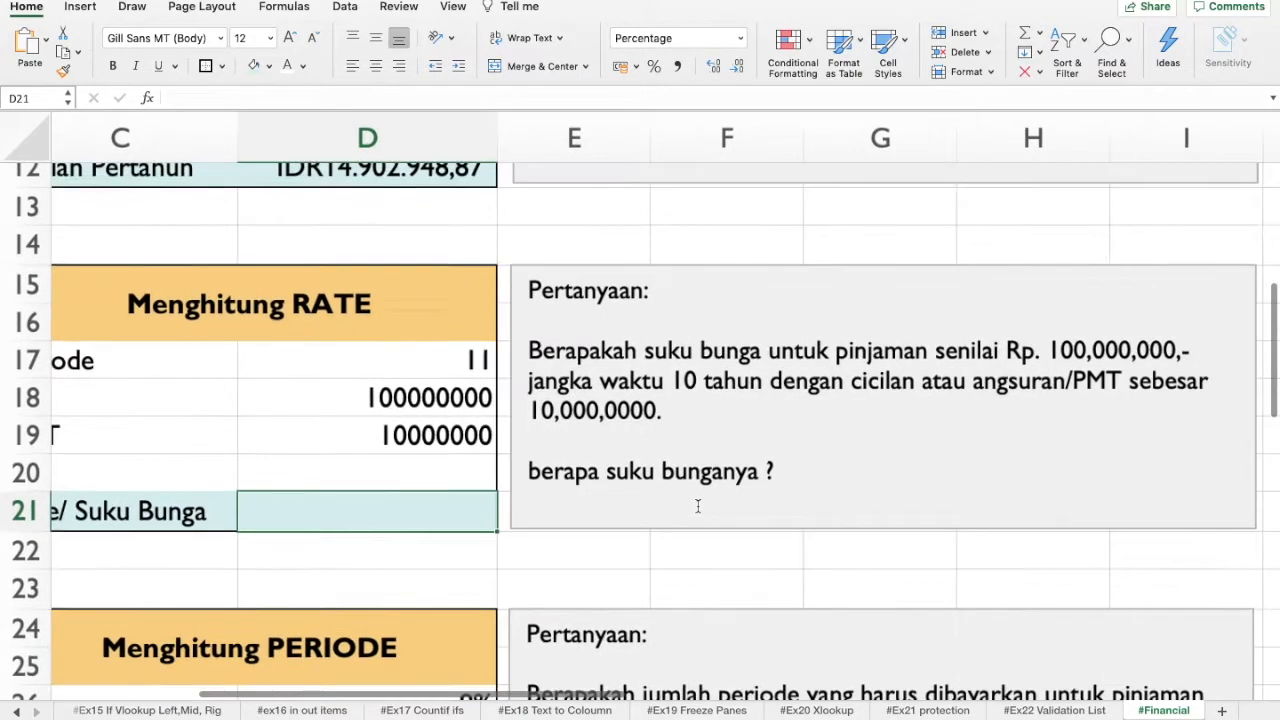
{"action": "scroll", "coordinate": [698, 336], "scroll_direction": "left", "scroll_amount": 1}
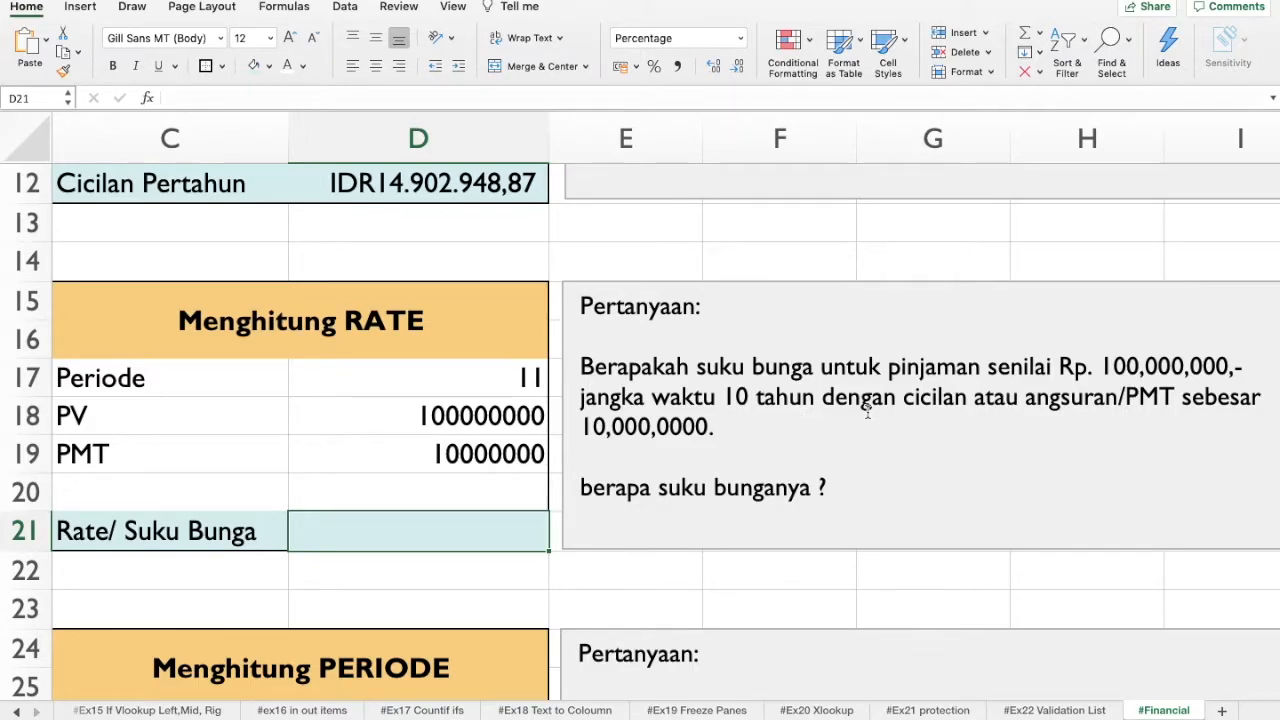
{"action": "left_click", "coordinate": [713, 430]}
{"action": "type", "text": "pertahunnya"}
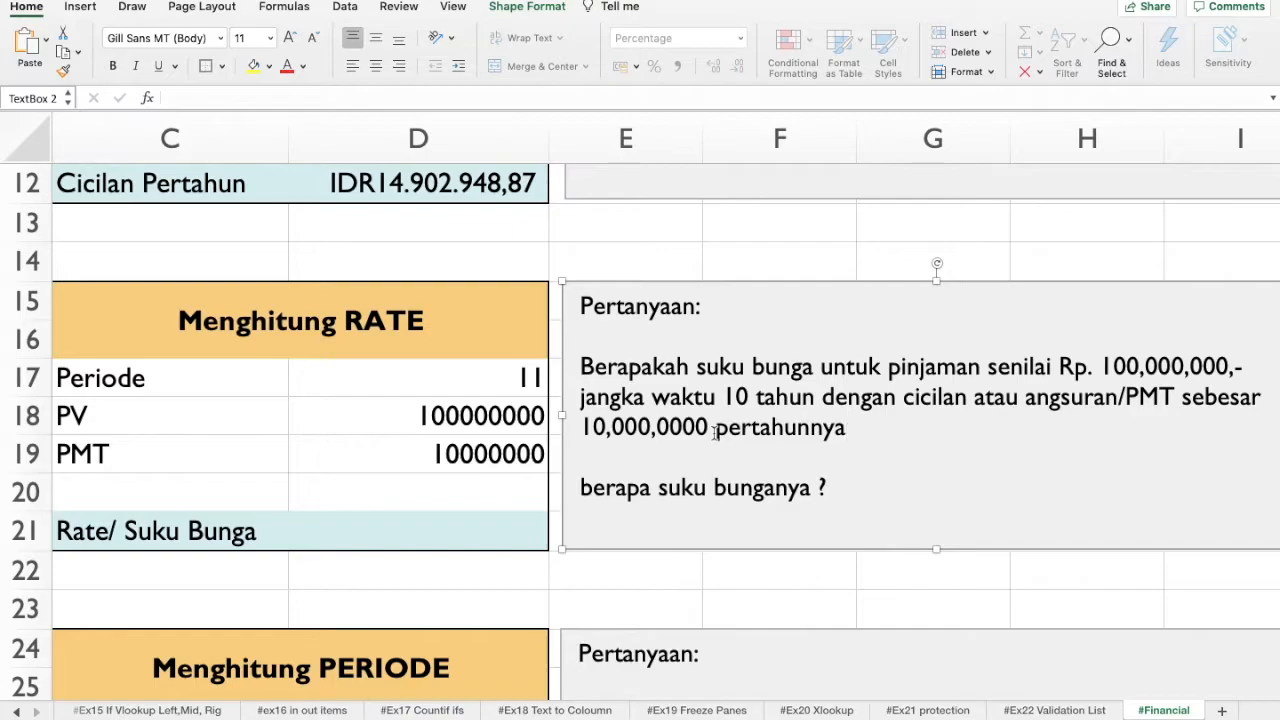
Change the loan term in the RATE question text to 11 tahun and return to cell D21
{"action": "scroll", "coordinate": [496, 475], "scroll_direction": "left", "scroll_amount": 1}
{"action": "scroll", "coordinate": [496, 475], "scroll_direction": "right", "scroll_amount": 1}
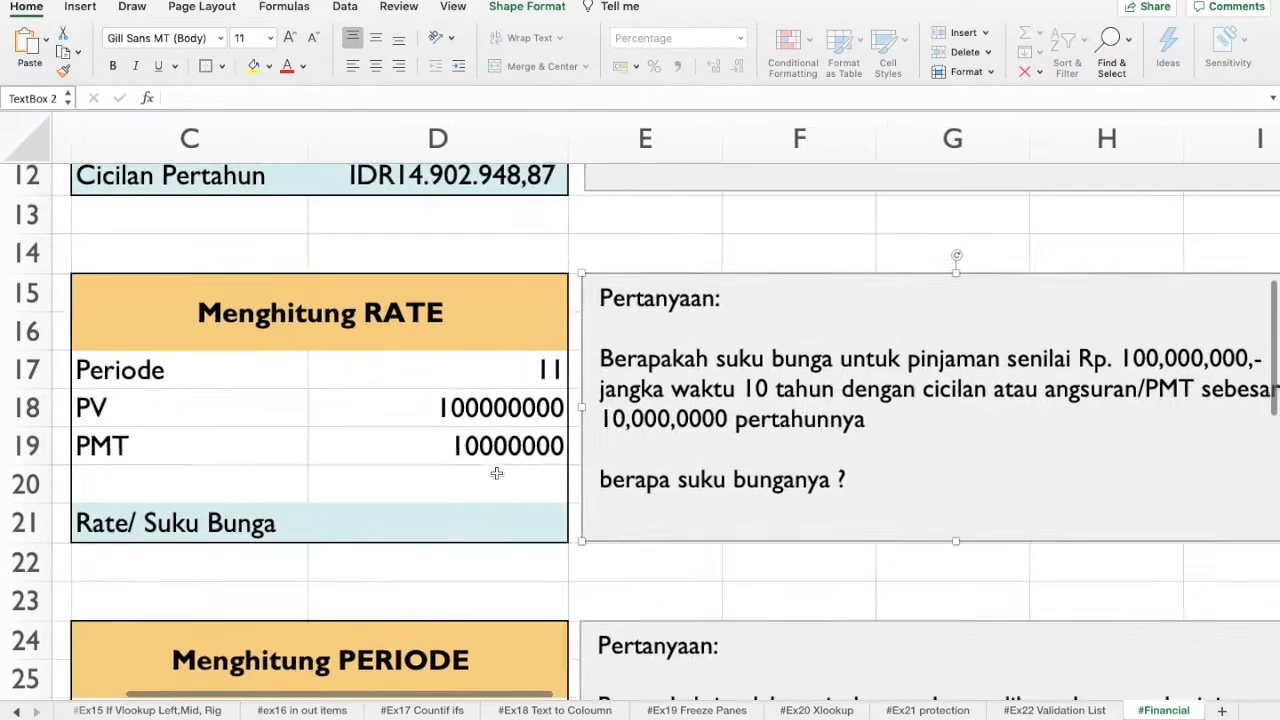
{"action": "left_click", "coordinate": [762, 392]}
{"action": "key", "text": "BackSpace"}
{"action": "type", "text": "1"}
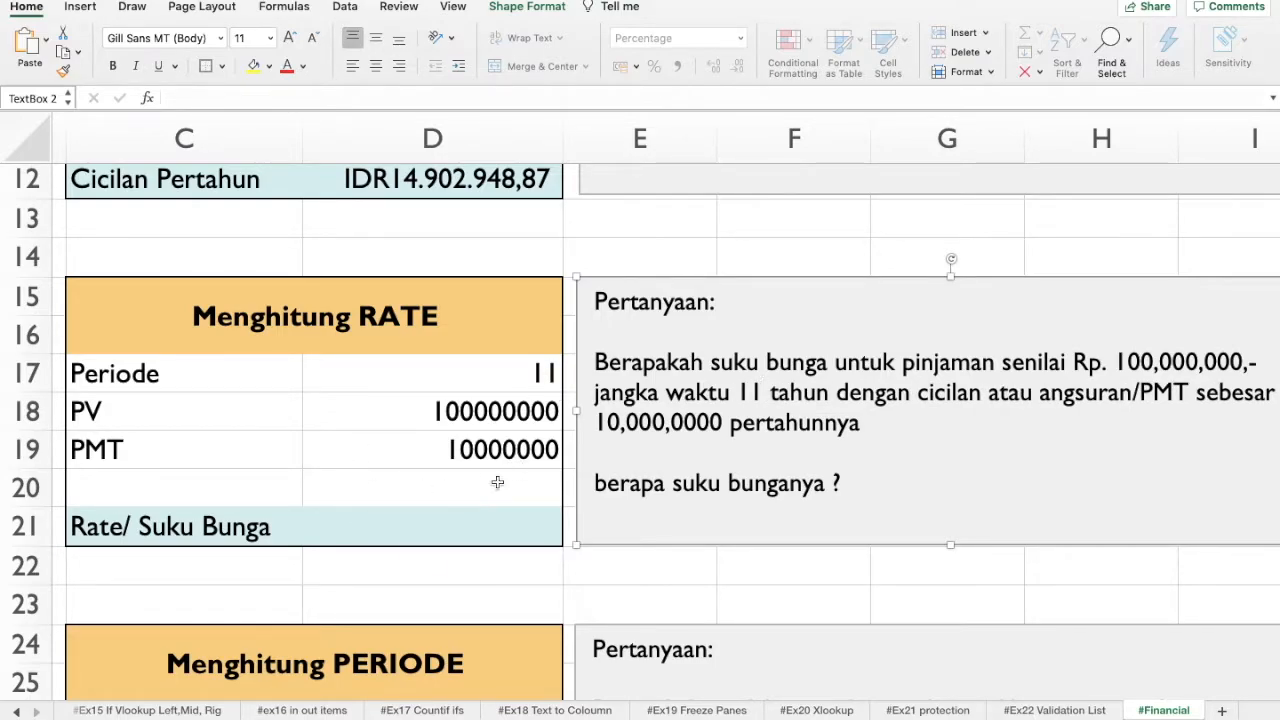
{"action": "scroll", "coordinate": [489, 436], "scroll_direction": "up", "scroll_amount": 1}
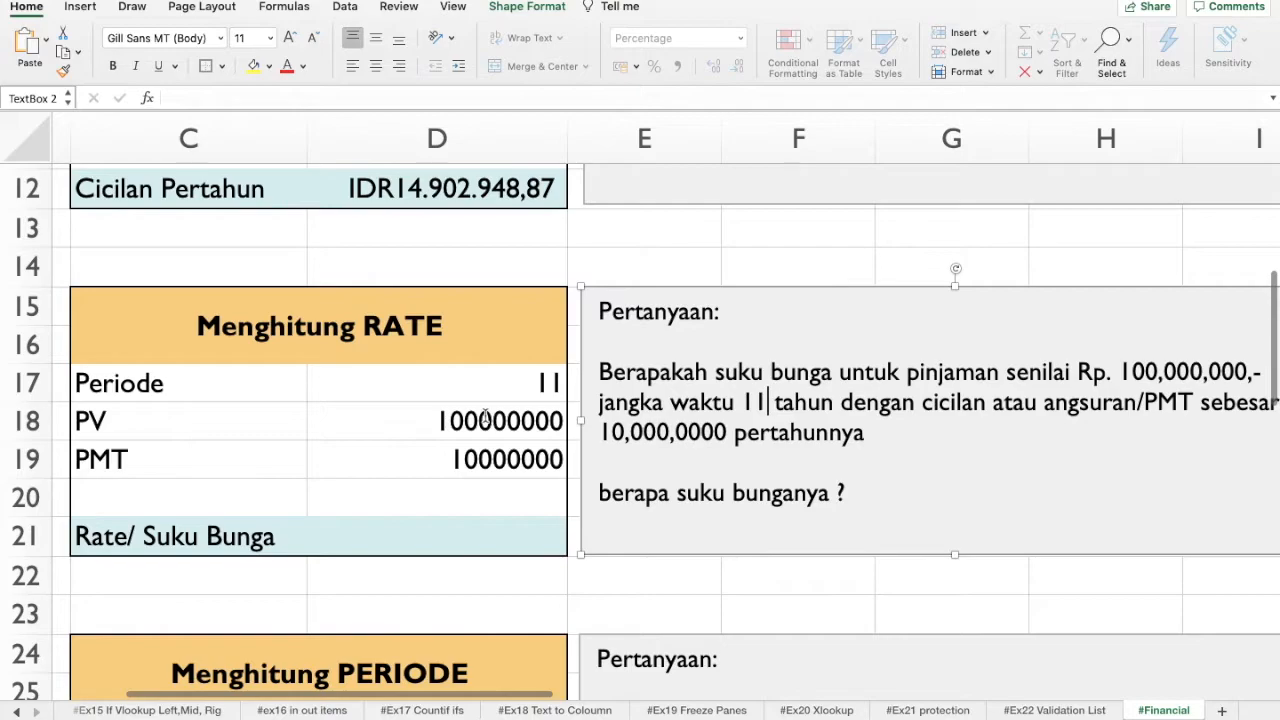
{"action": "left_click", "coordinate": [485, 420]}
{"action": "left_click", "coordinate": [507, 506]}
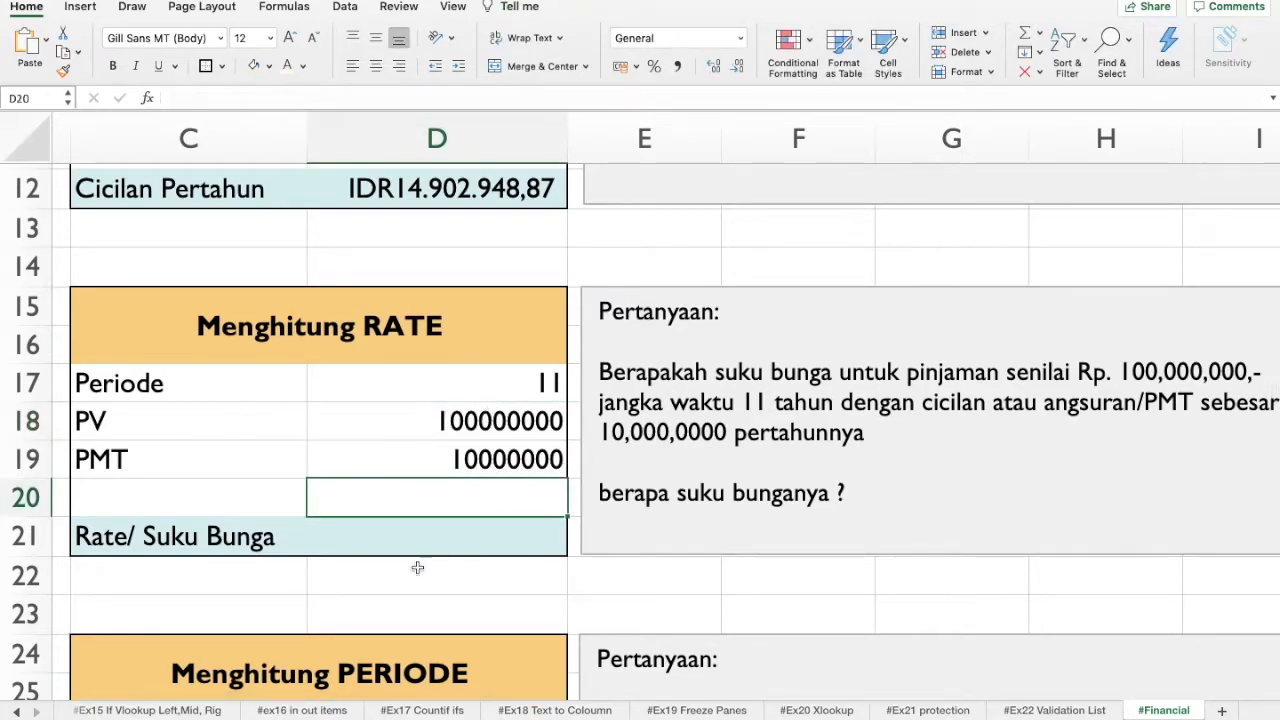
{"action": "left_click", "coordinate": [454, 543]}
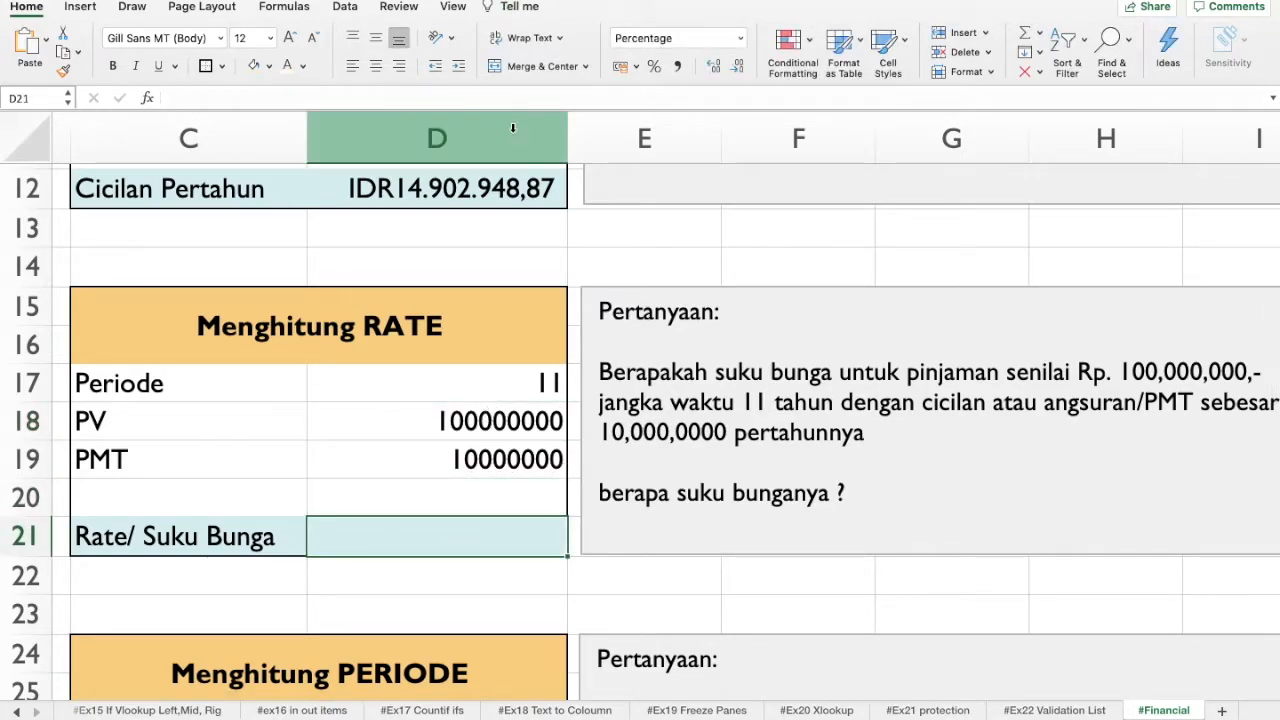
Format all of column D as Currency with 0 decimal places and no symbol
{"action": "left_click", "coordinate": [511, 126]}
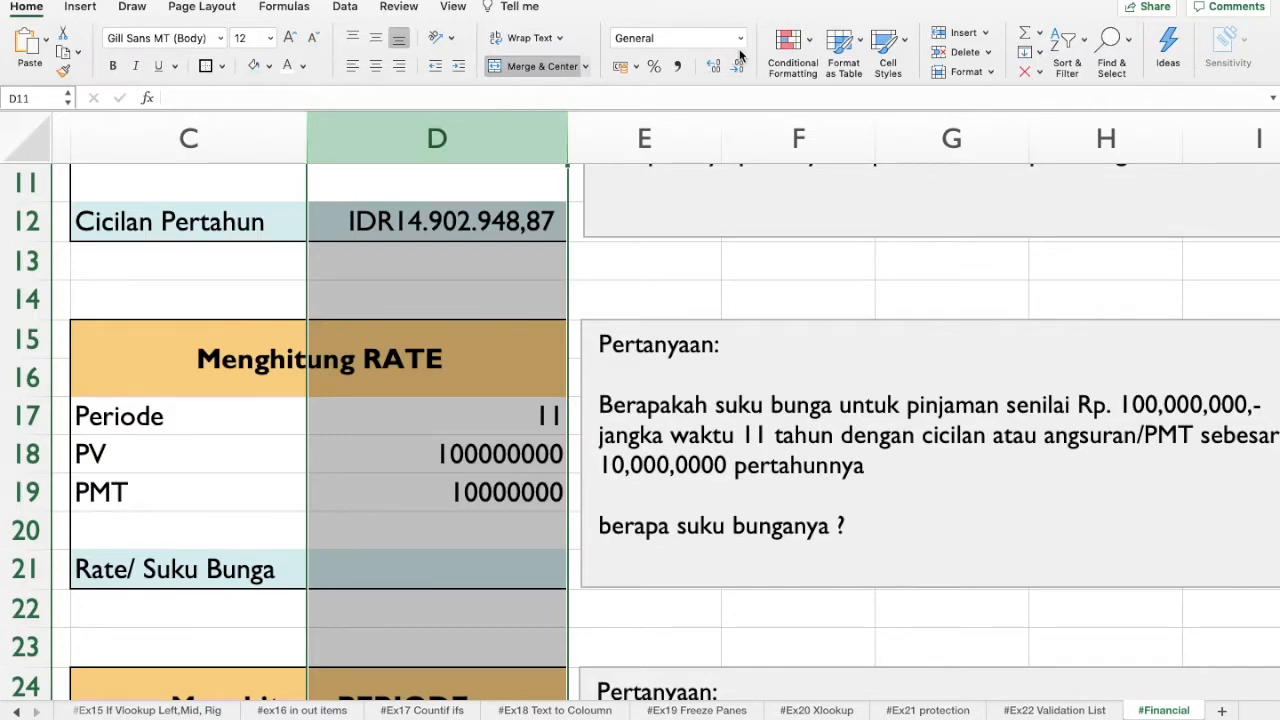
{"action": "left_click", "coordinate": [741, 40]}
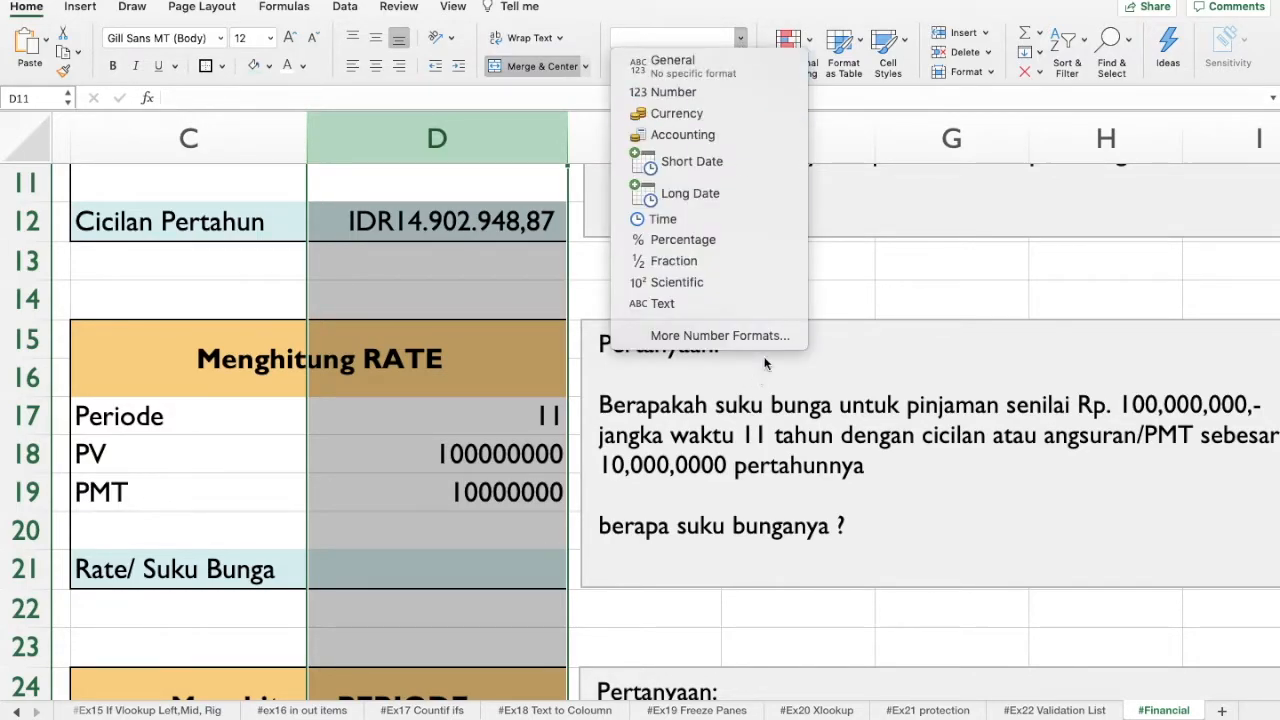
{"action": "left_click", "coordinate": [720, 336]}
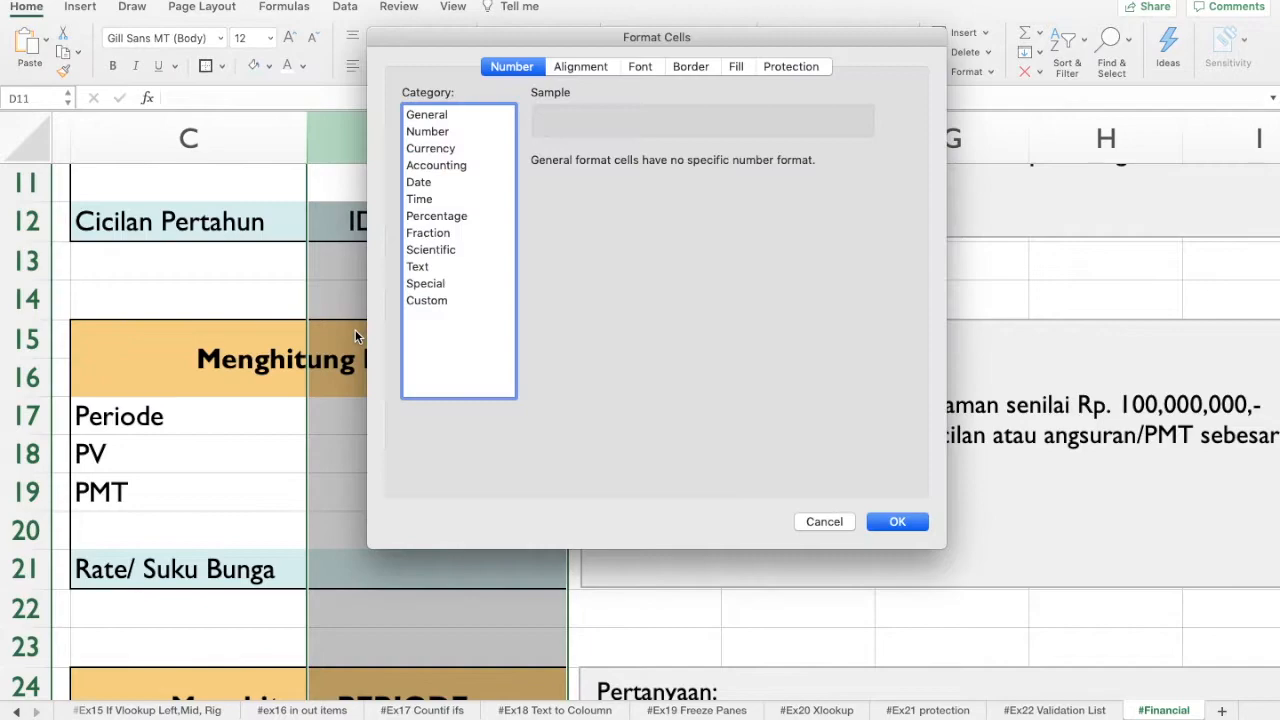
{"action": "left_click", "coordinate": [434, 132]}
{"action": "left_click", "coordinate": [538, 181]}
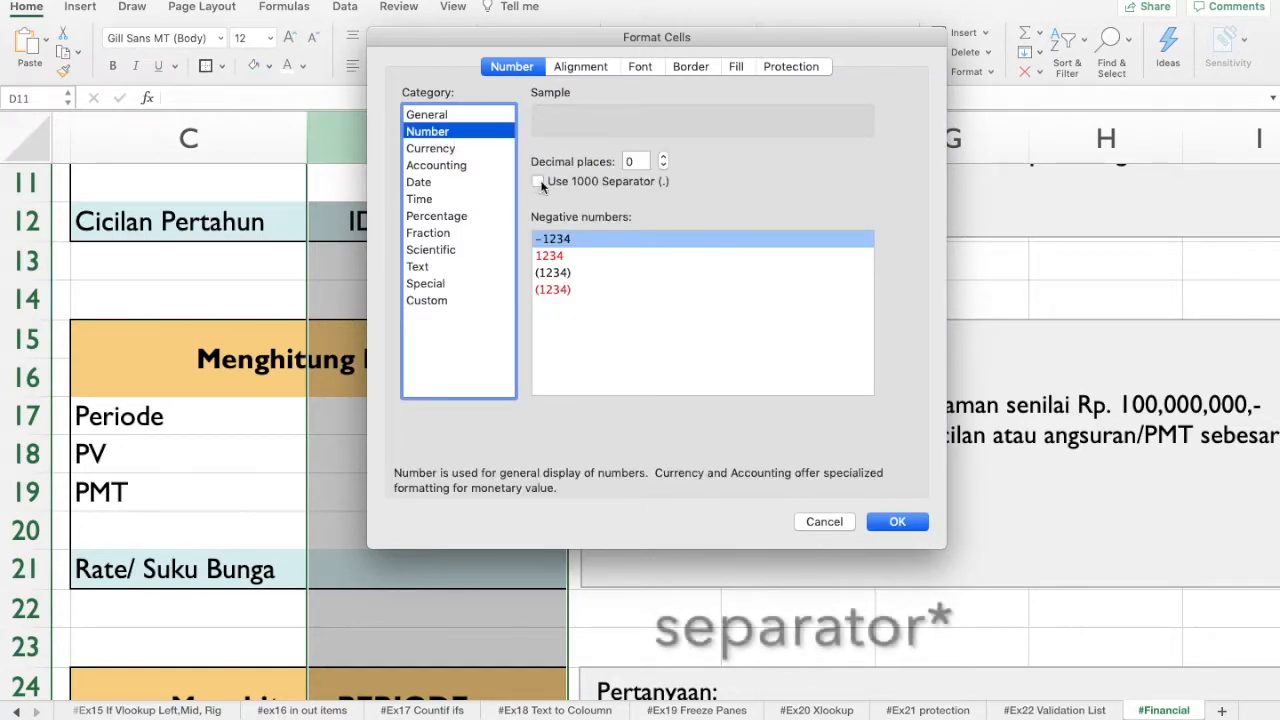
{"action": "left_click", "coordinate": [432, 148]}
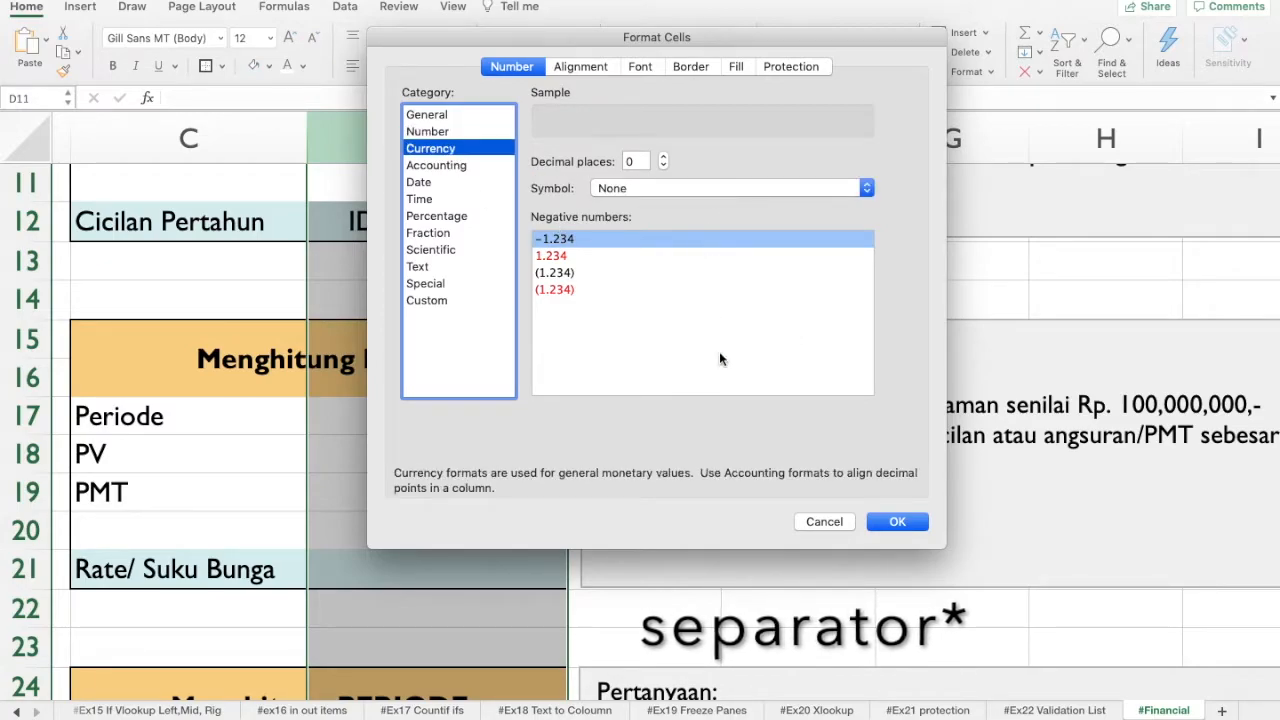
{"action": "left_click", "coordinate": [897, 521]}
Start a RATE formula in D21 with the Periode cell D17 as the number of periods
{"action": "scroll", "coordinate": [745, 516], "scroll_direction": "down", "scroll_amount": 2}
{"action": "scroll", "coordinate": [700, 500], "scroll_direction": "up", "scroll_amount": 3}
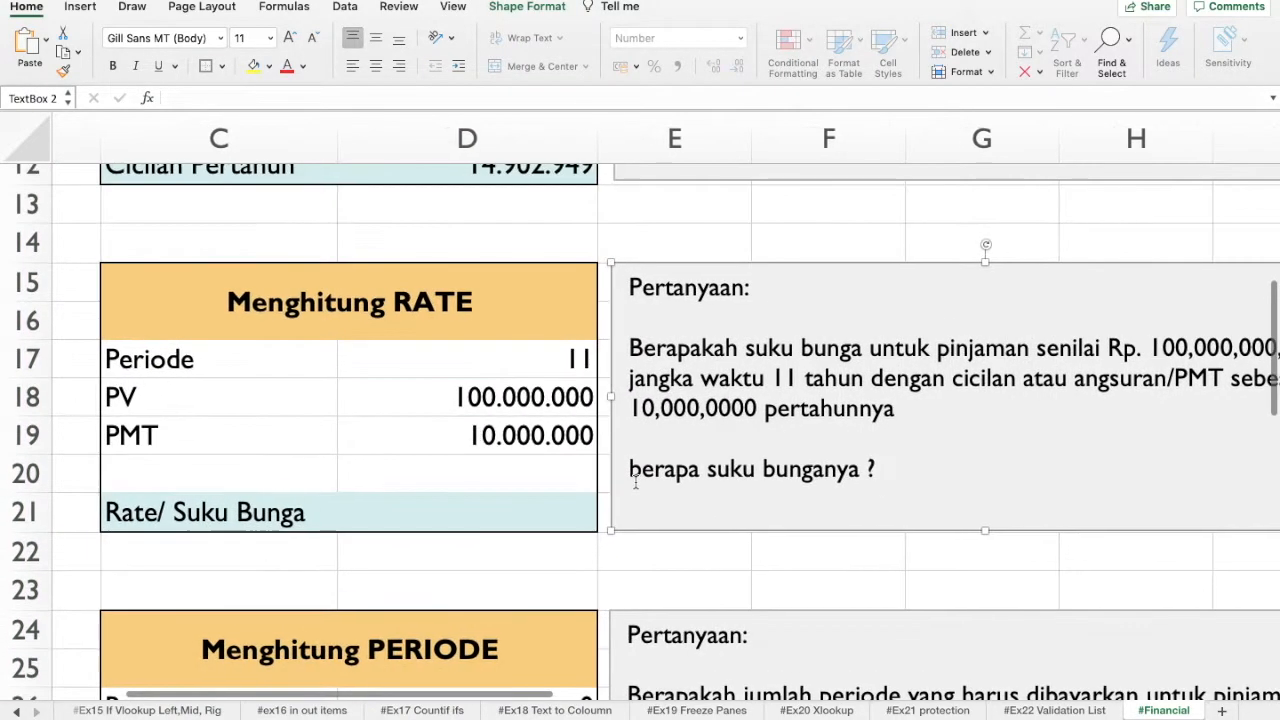
{"action": "scroll", "coordinate": [650, 490], "scroll_direction": "left", "scroll_amount": 1}
{"action": "left_click", "coordinate": [444, 603]}
{"action": "type", "text": "=rate"}
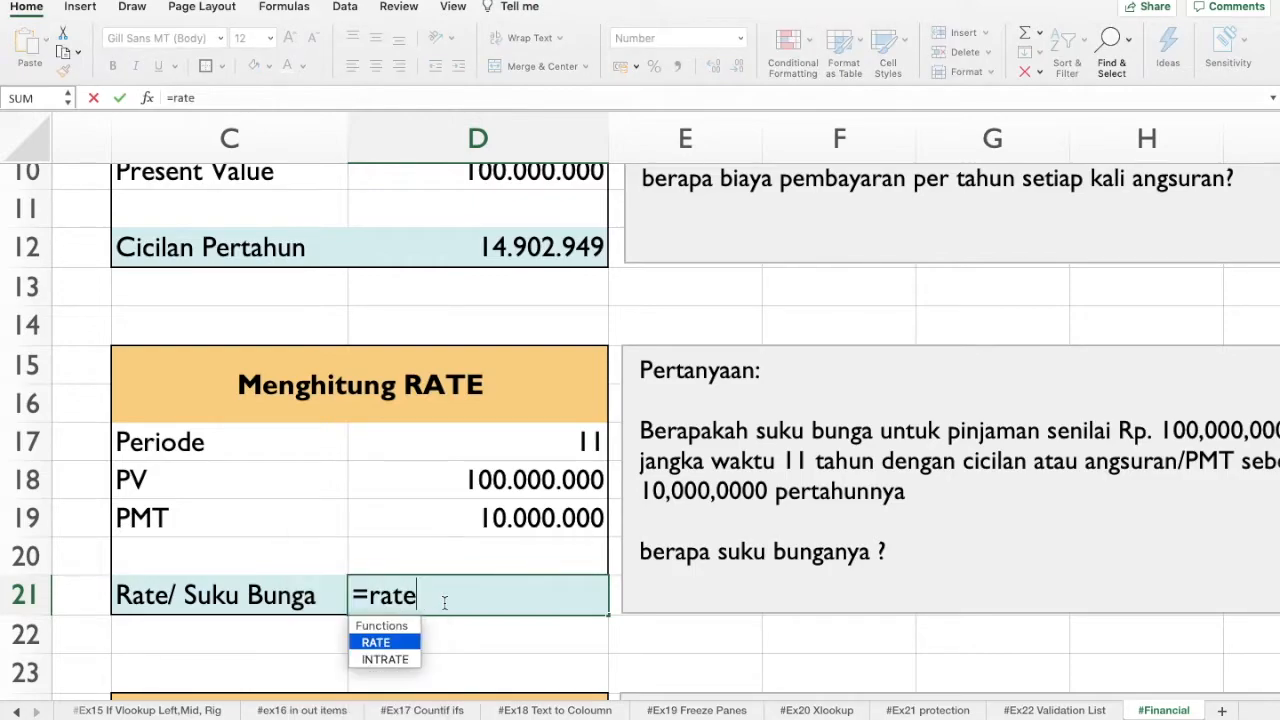
{"action": "key", "text": "Tab"}
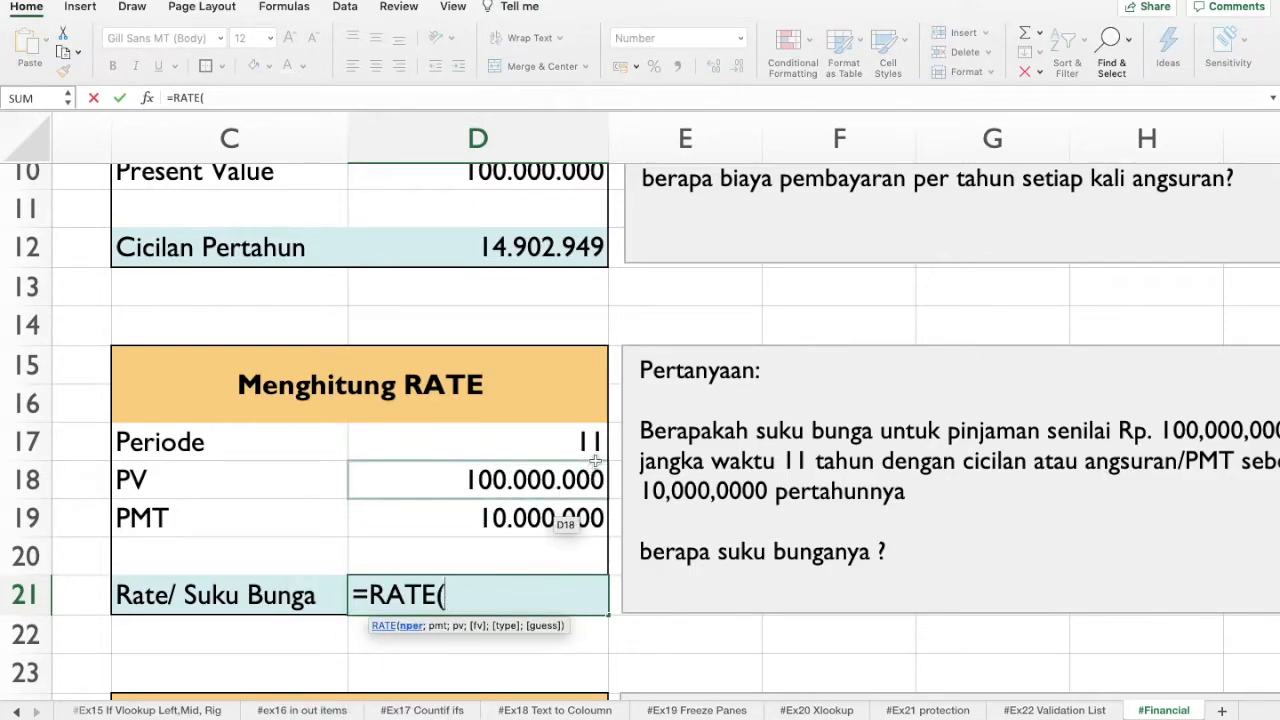
{"action": "left_click", "coordinate": [538, 455]}
{"action": "type", "text": ";"}
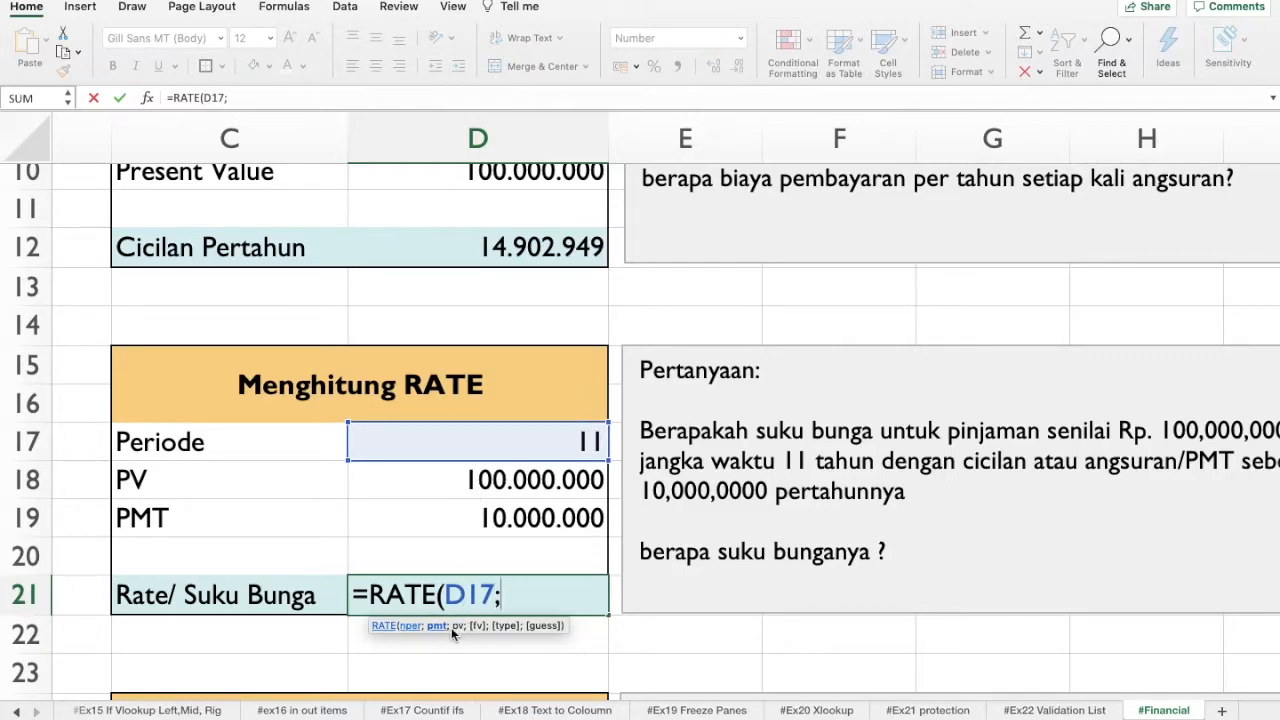
Complete the RATE formula with D19 as payment, D18 as present value, an empty future value and type 0, end of the period
{"action": "left_click", "coordinate": [544, 532]}
{"action": "type", "text": ";"}
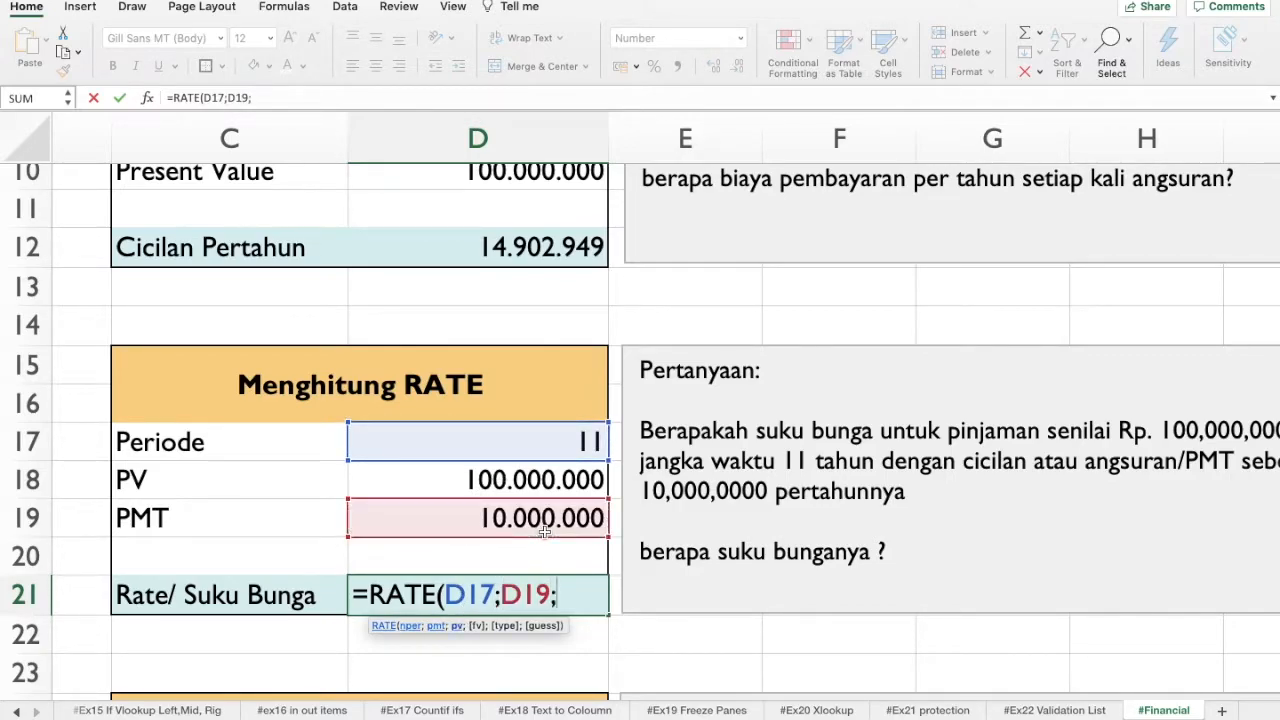
{"action": "left_click", "coordinate": [514, 481]}
{"action": "type", "text": ";"}
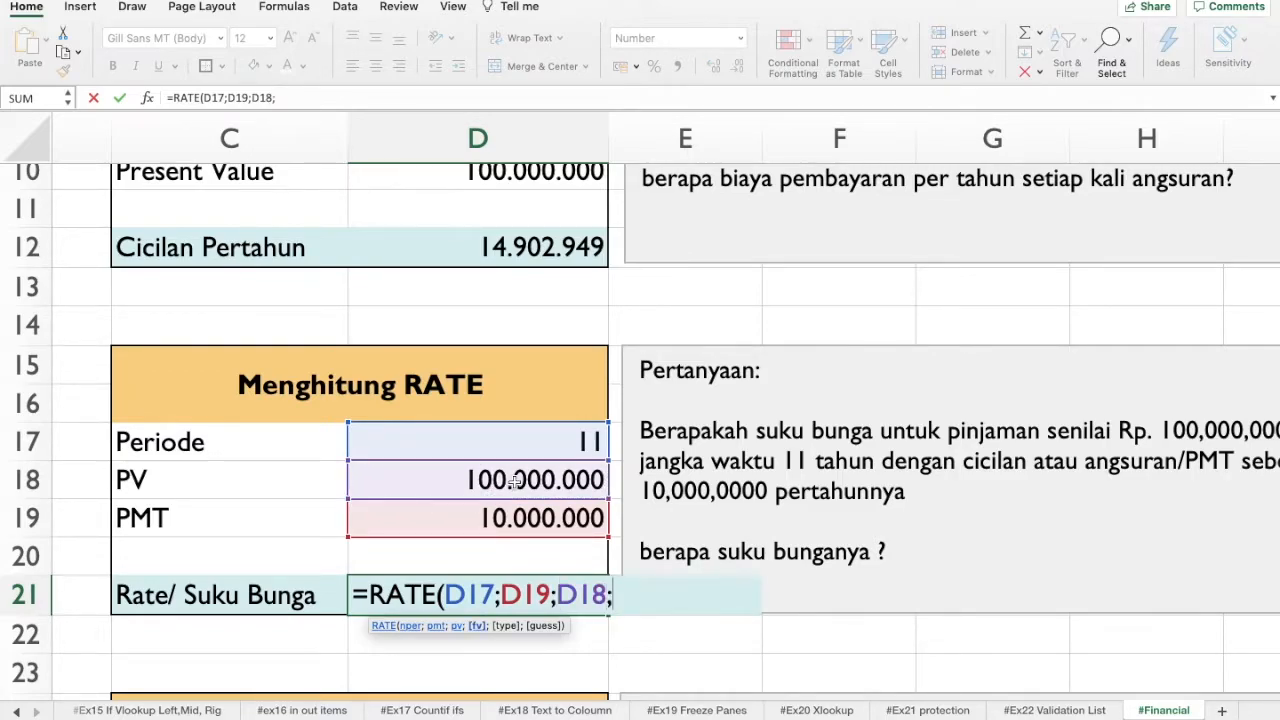
{"action": "type", "text": ";"}
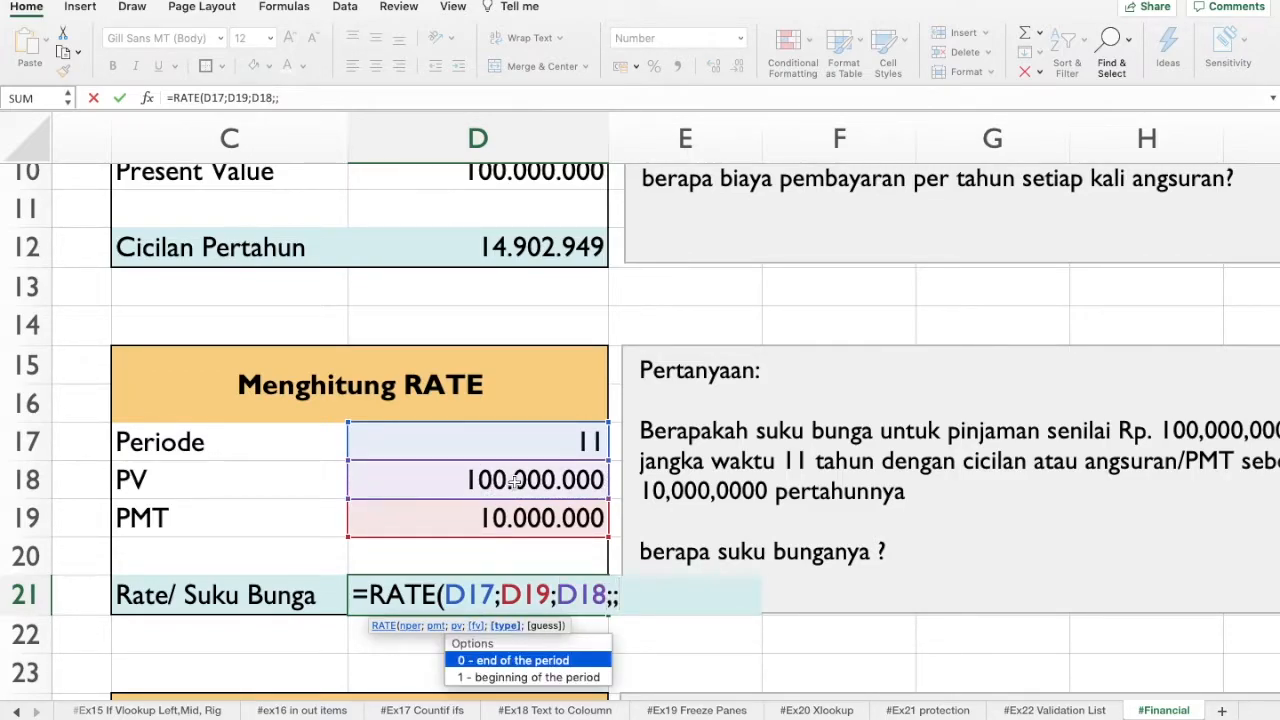
{"action": "double_click", "coordinate": [549, 664]}
{"action": "type", "text": ")"}
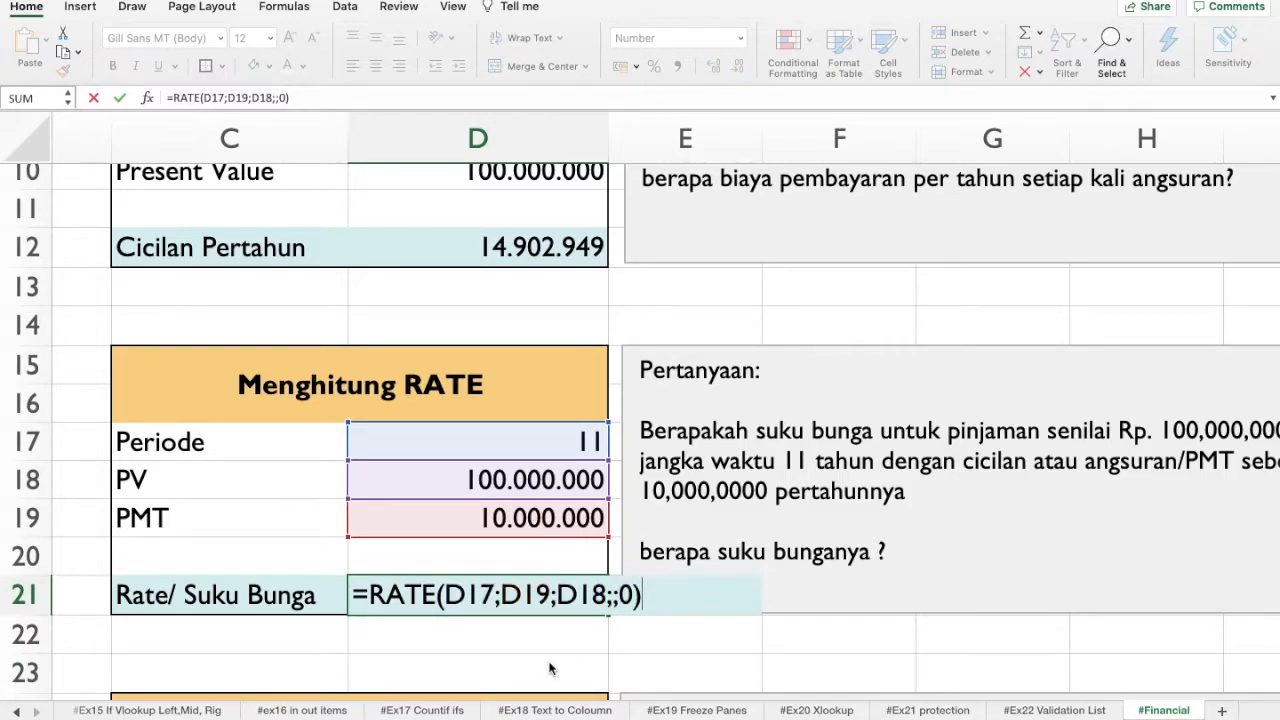
{"action": "key", "text": "Return"}
{"action": "double_click", "coordinate": [572, 594]}
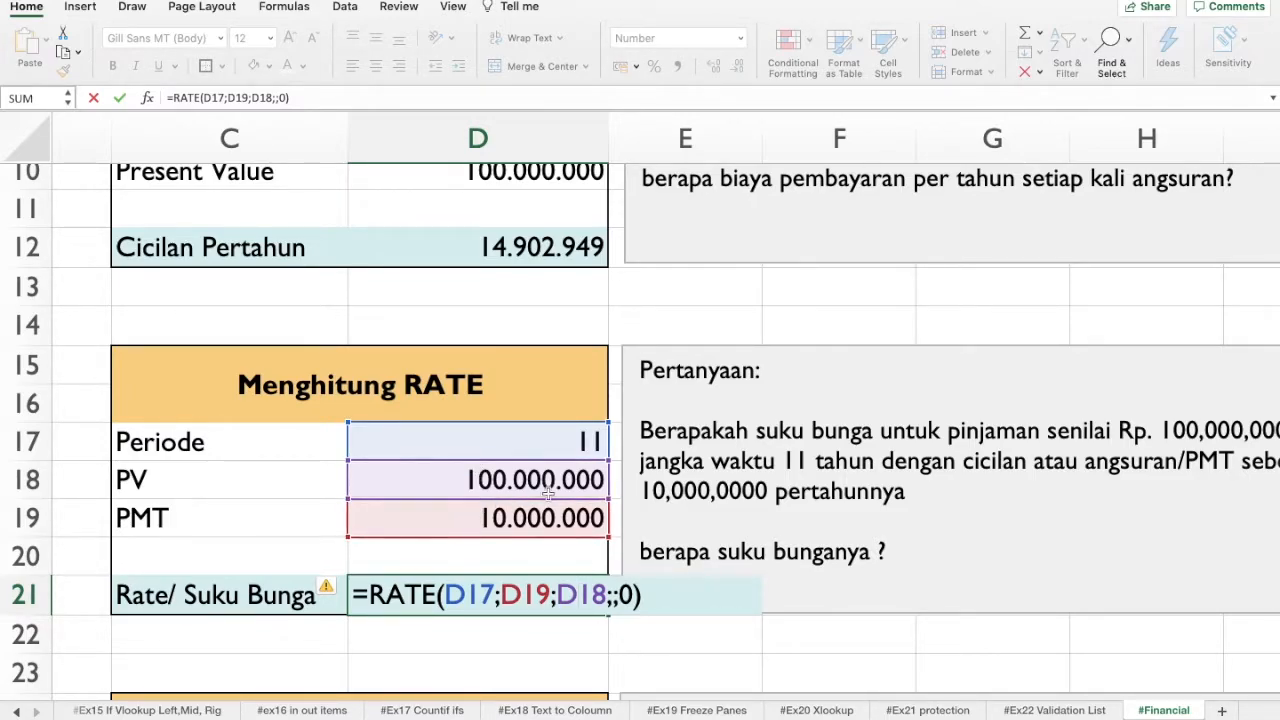
{"action": "left_click", "coordinate": [468, 484]}
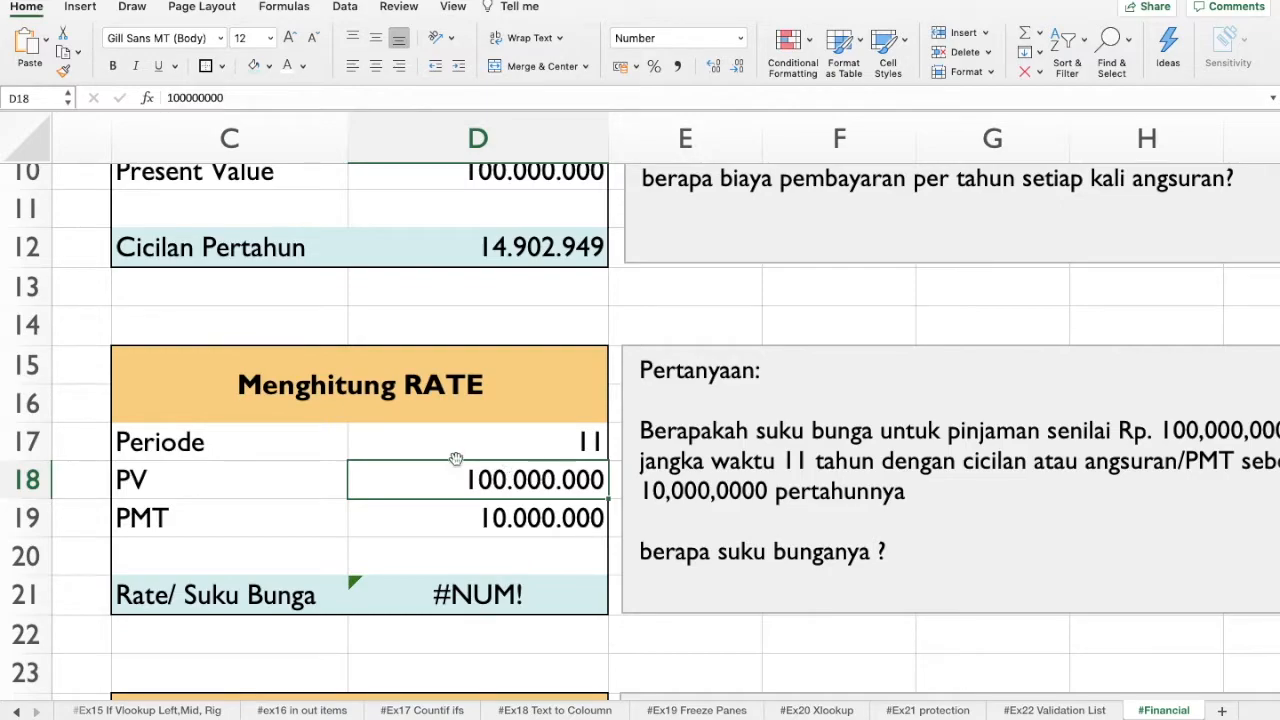
{"action": "double_click", "coordinate": [466, 481]}
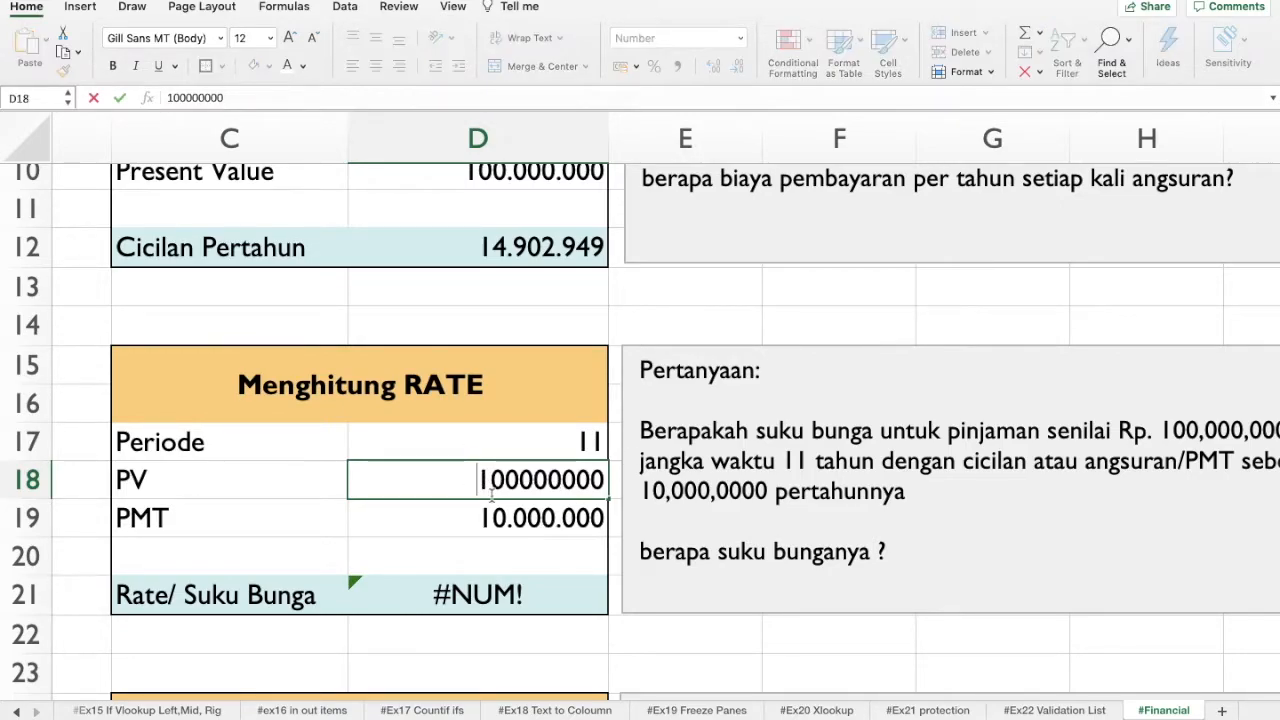
{"action": "left_click", "coordinate": [470, 515]}
{"action": "double_click", "coordinate": [474, 519]}
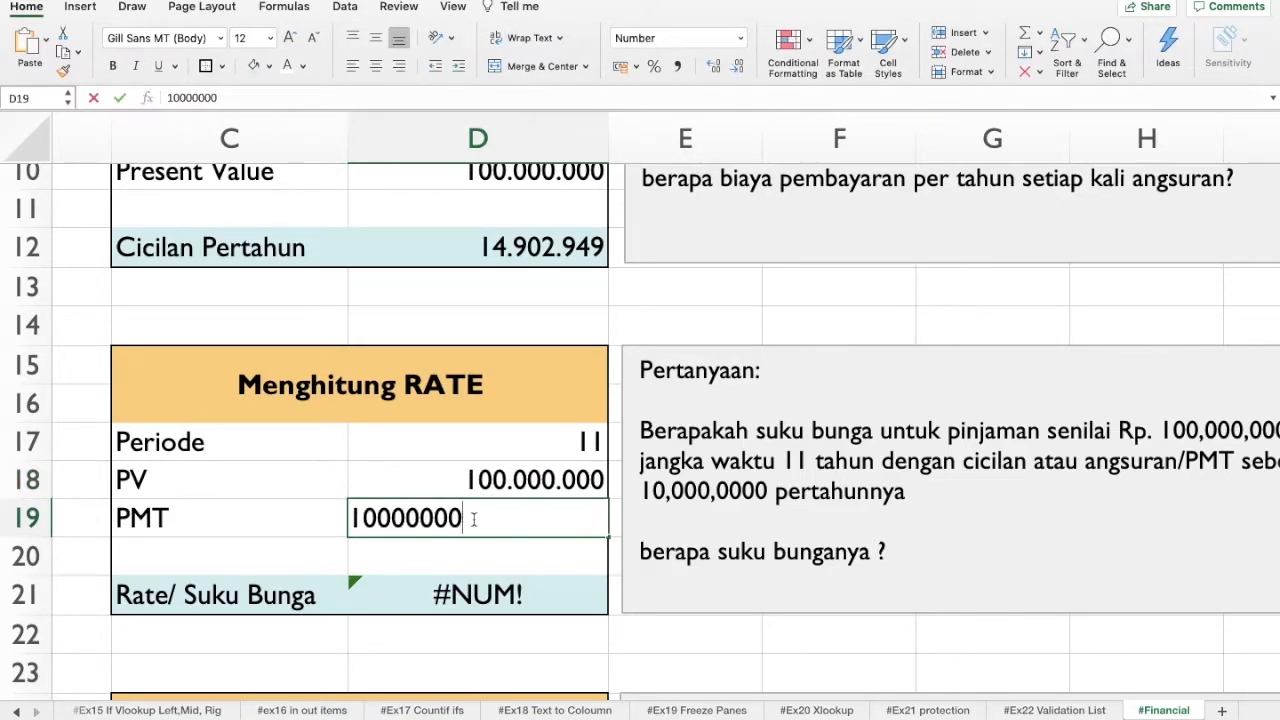
{"action": "key", "text": "Return"}
Make the PMT amount in D19 negative, -10000000, and check the cell references of the RATE formula in D21
{"action": "double_click", "coordinate": [538, 515]}
{"action": "left_click", "coordinate": [353, 519]}
{"action": "type", "text": "-"}
{"action": "key", "text": "Return"}
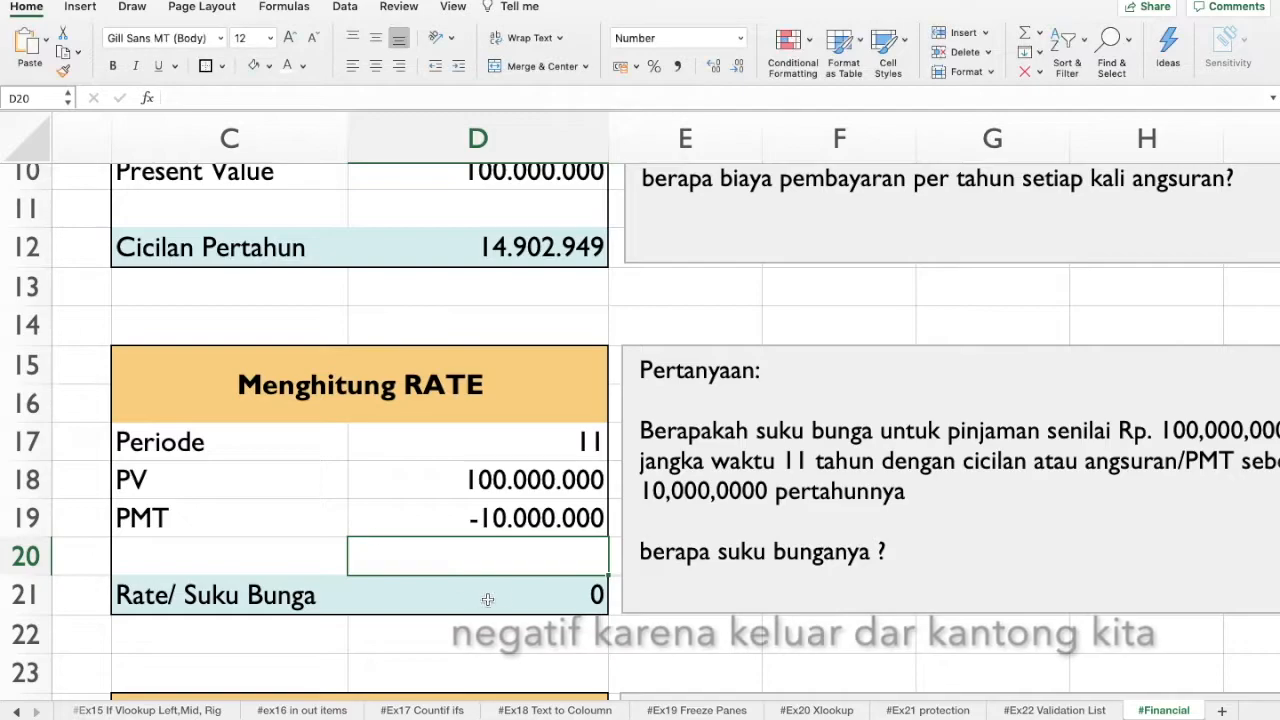
{"action": "double_click", "coordinate": [487, 598]}
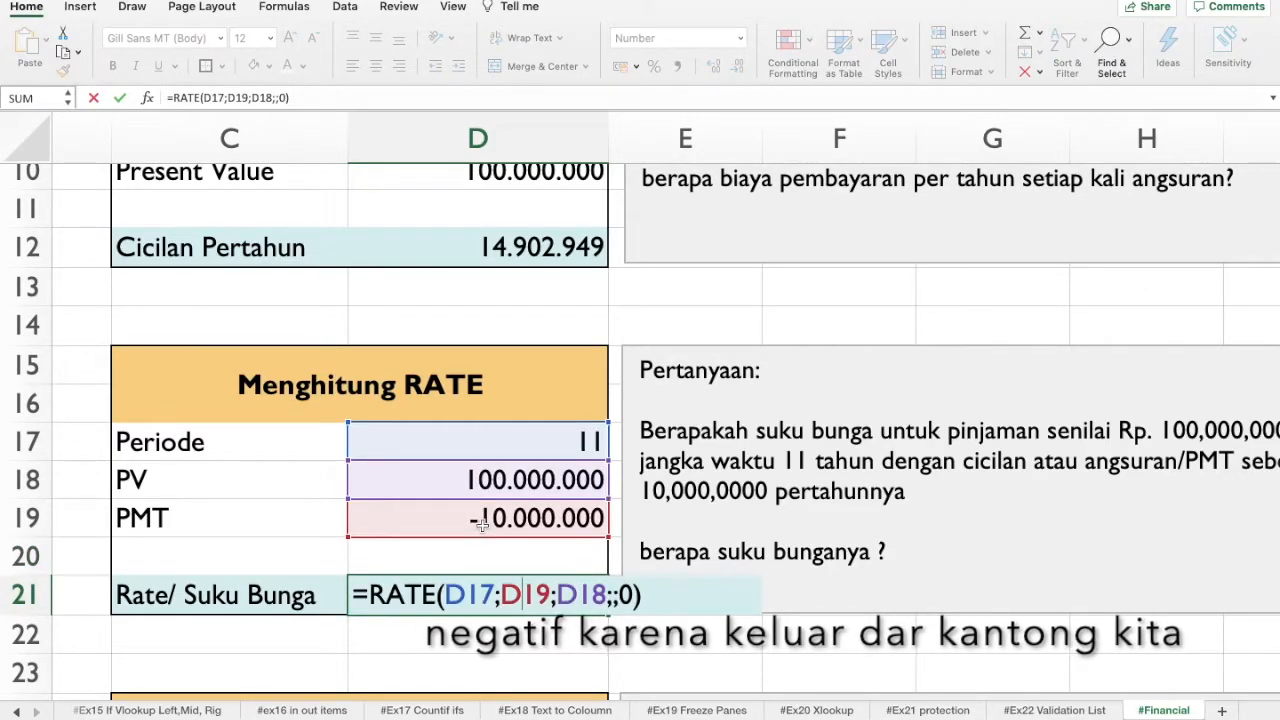
{"action": "key", "text": "Return"}
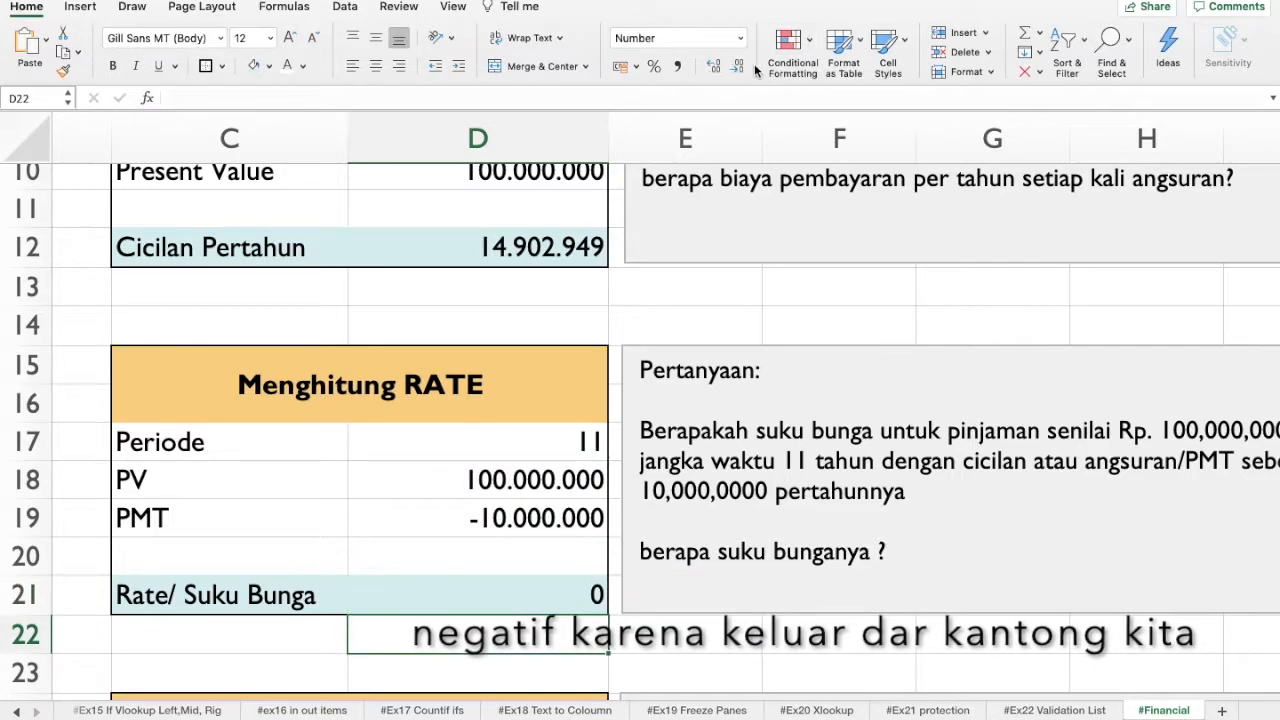
Format the RATE result in D21 as a percentage with four decimal places
{"action": "key", "text": "Up"}
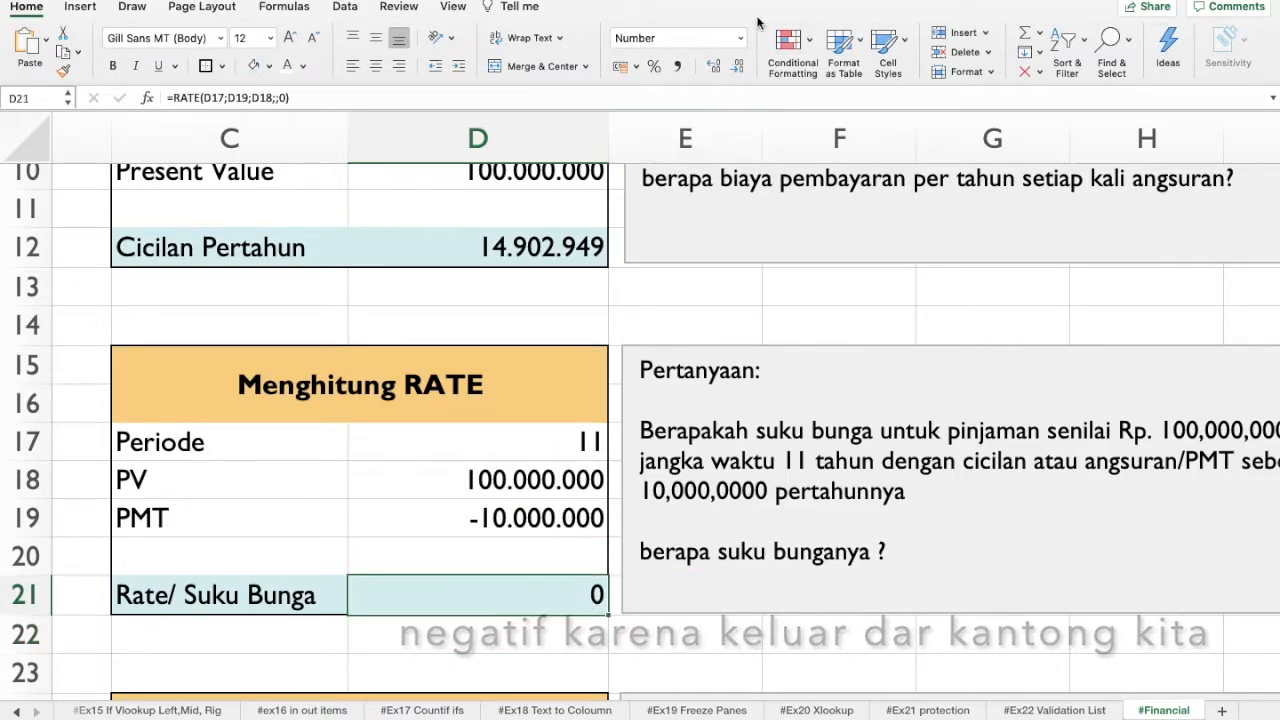
{"action": "left_click", "coordinate": [655, 66]}
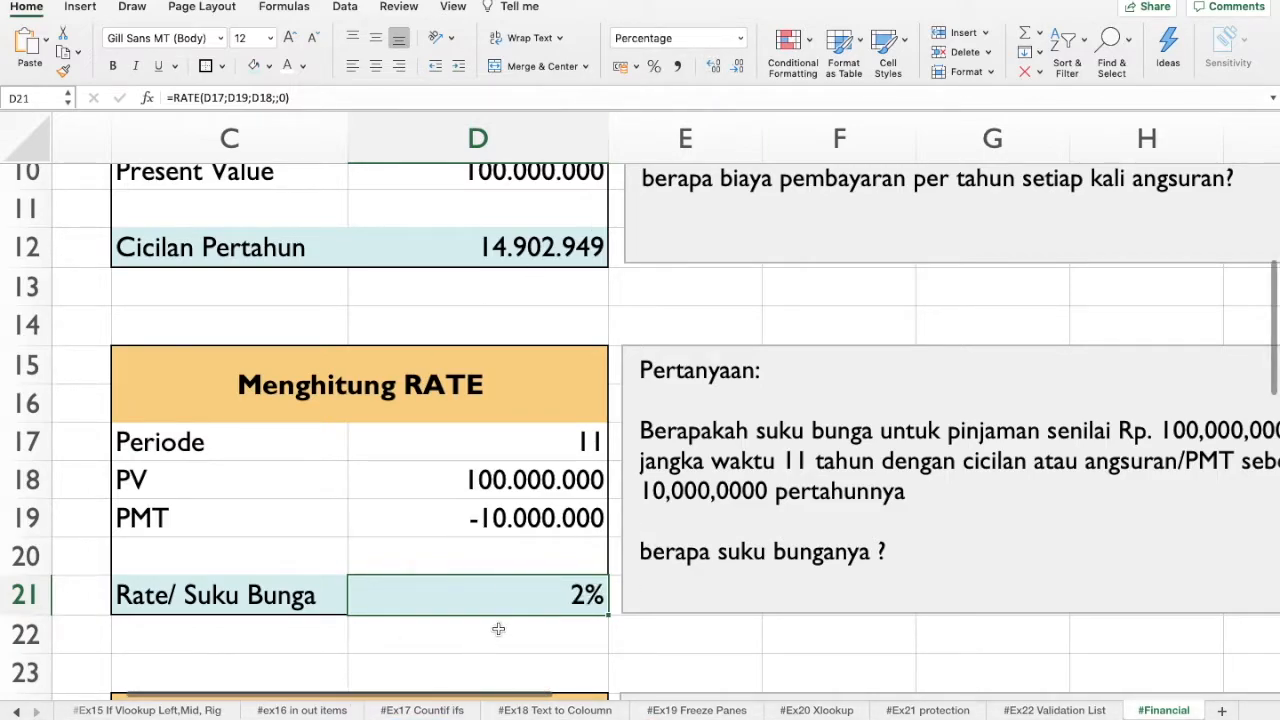
{"action": "scroll", "coordinate": [500, 581], "scroll_direction": "down", "scroll_amount": 3}
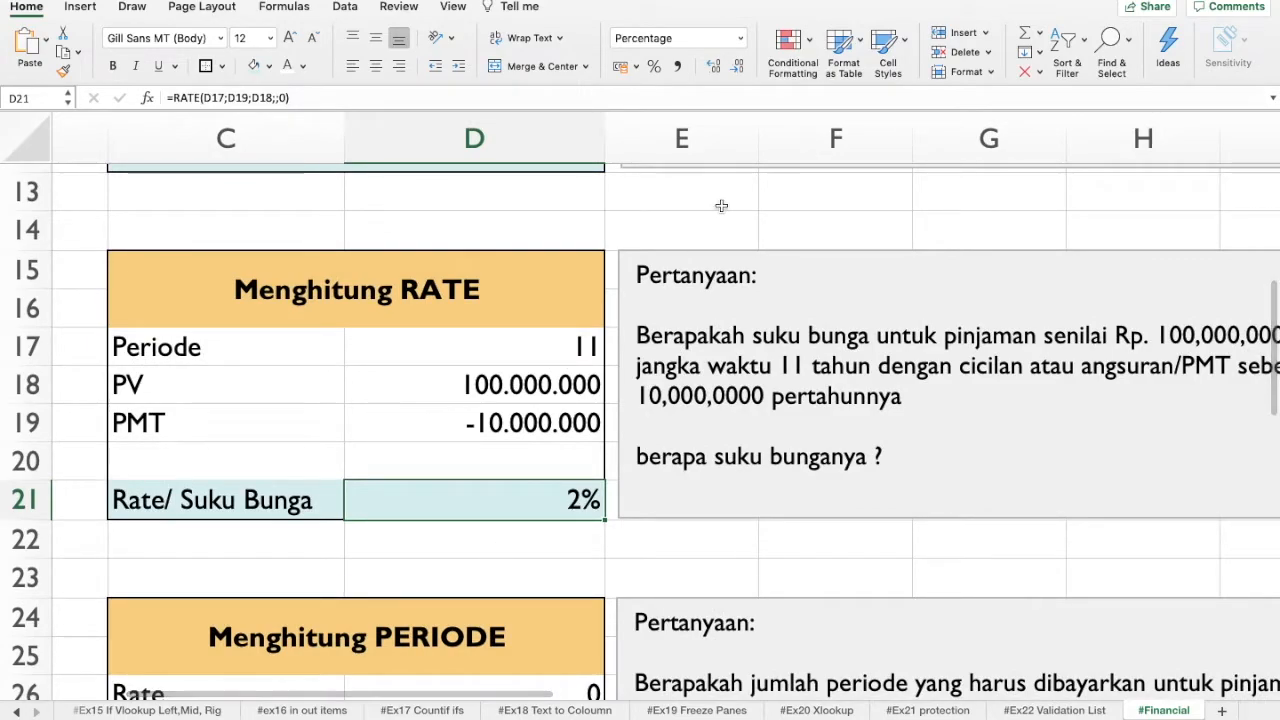
{"action": "left_click", "coordinate": [738, 65]}
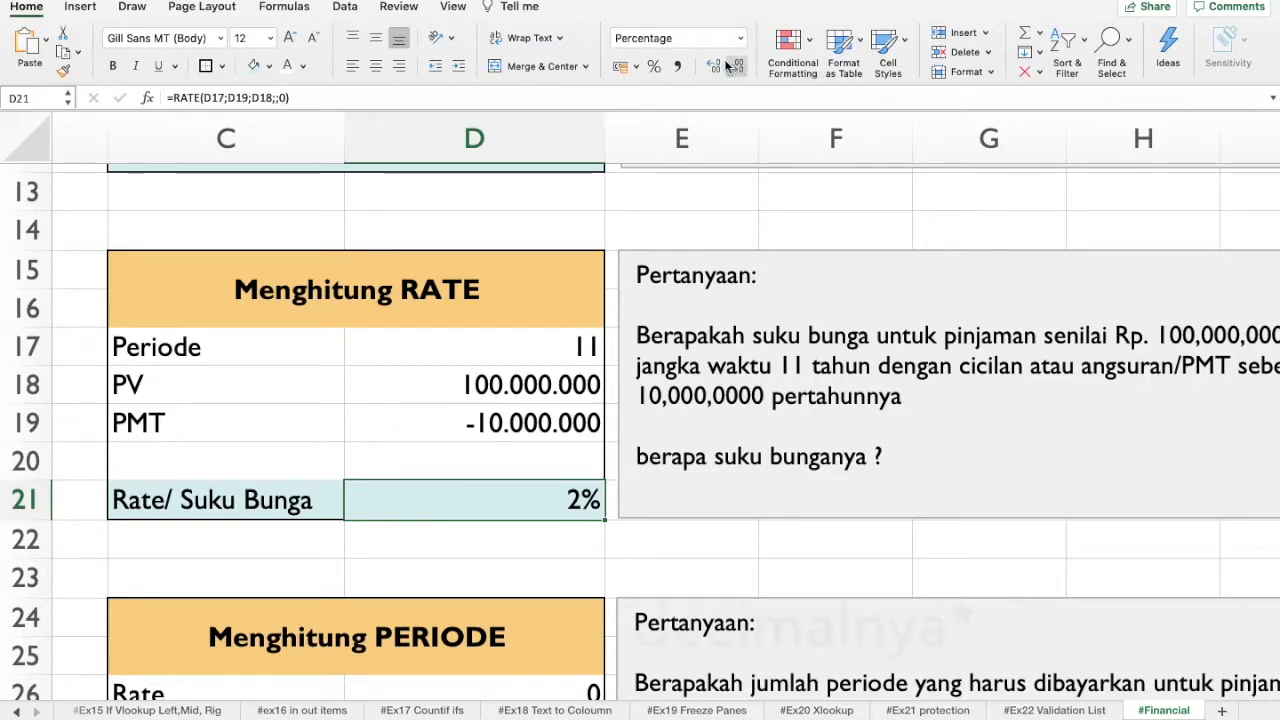
{"action": "double_click", "coordinate": [714, 65]}
{"action": "double_click", "coordinate": [714, 65]}
{"action": "left_click", "coordinate": [714, 65]}
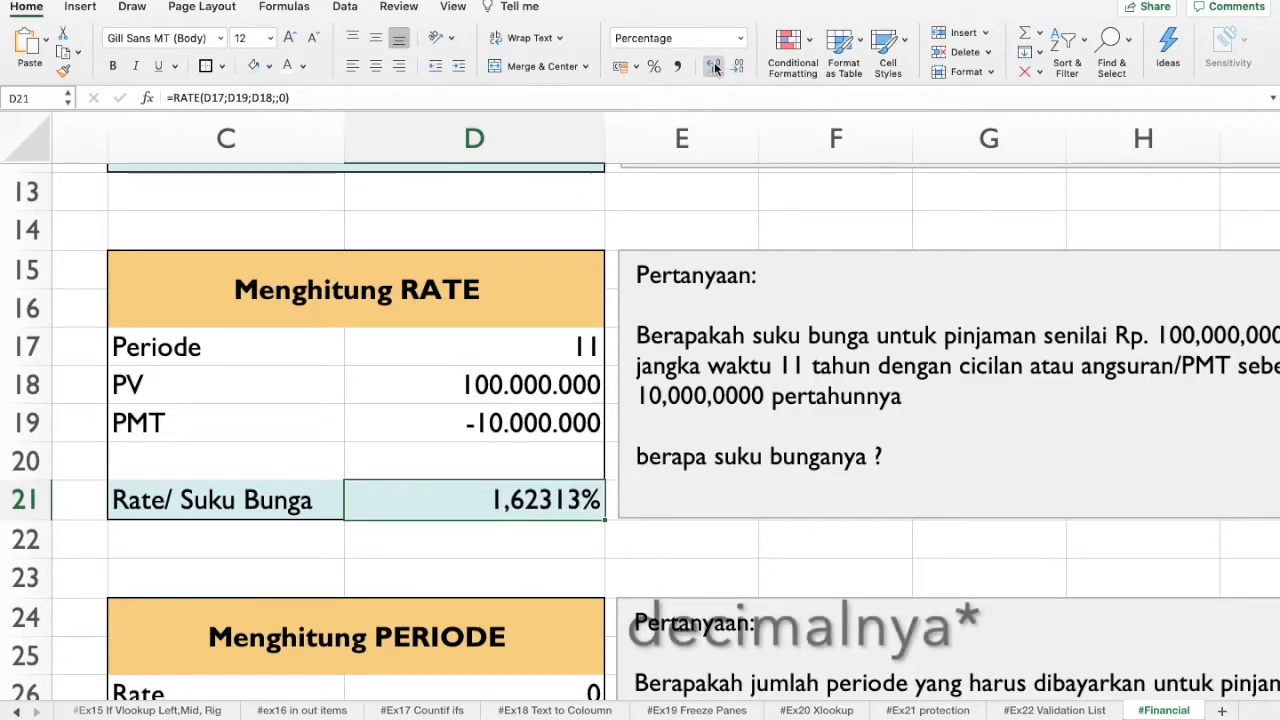
{"action": "left_click", "coordinate": [738, 65]}
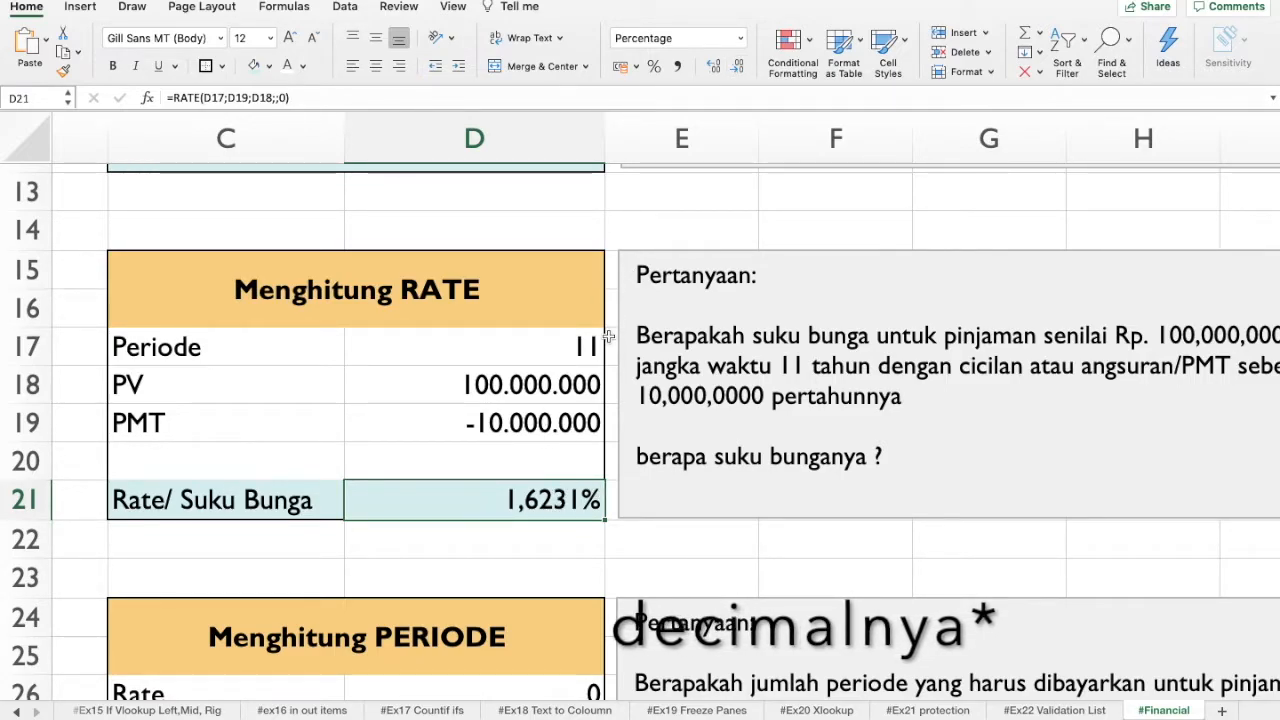
Clear the existing result in D30, the shaded result cell of the Menghitung PERIODE table
{"action": "scroll", "coordinate": [608, 337], "scroll_direction": "left", "scroll_amount": 1}
{"action": "scroll", "coordinate": [608, 337], "scroll_direction": "down", "scroll_amount": 4}
{"action": "scroll", "coordinate": [608, 338], "scroll_direction": "right", "scroll_amount": 1}
{"action": "scroll", "coordinate": [608, 348], "scroll_direction": "down", "scroll_amount": 2}
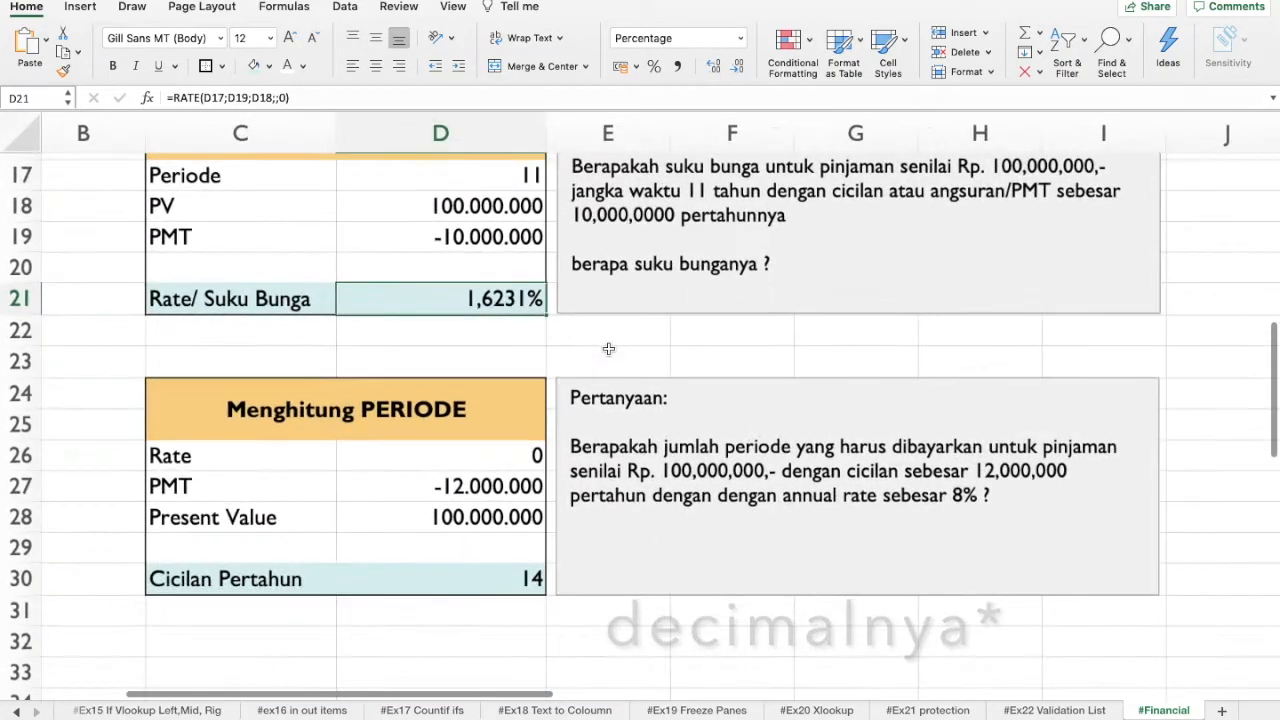
{"action": "scroll", "coordinate": [608, 348], "scroll_direction": "up", "scroll_amount": 2}
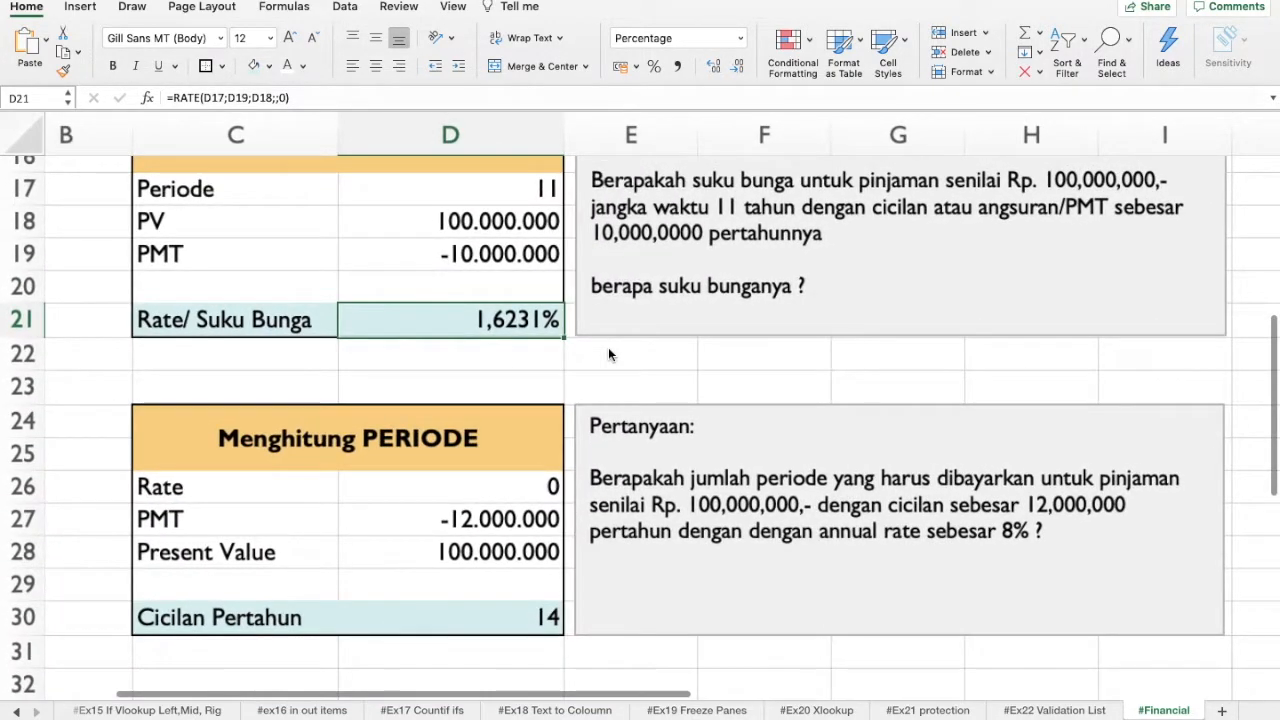
{"action": "scroll", "coordinate": [608, 353], "scroll_direction": "up", "scroll_amount": 1}
{"action": "scroll", "coordinate": [608, 353], "scroll_direction": "left", "scroll_amount": 1}
{"action": "scroll", "coordinate": [608, 353], "scroll_direction": "down", "scroll_amount": 1}
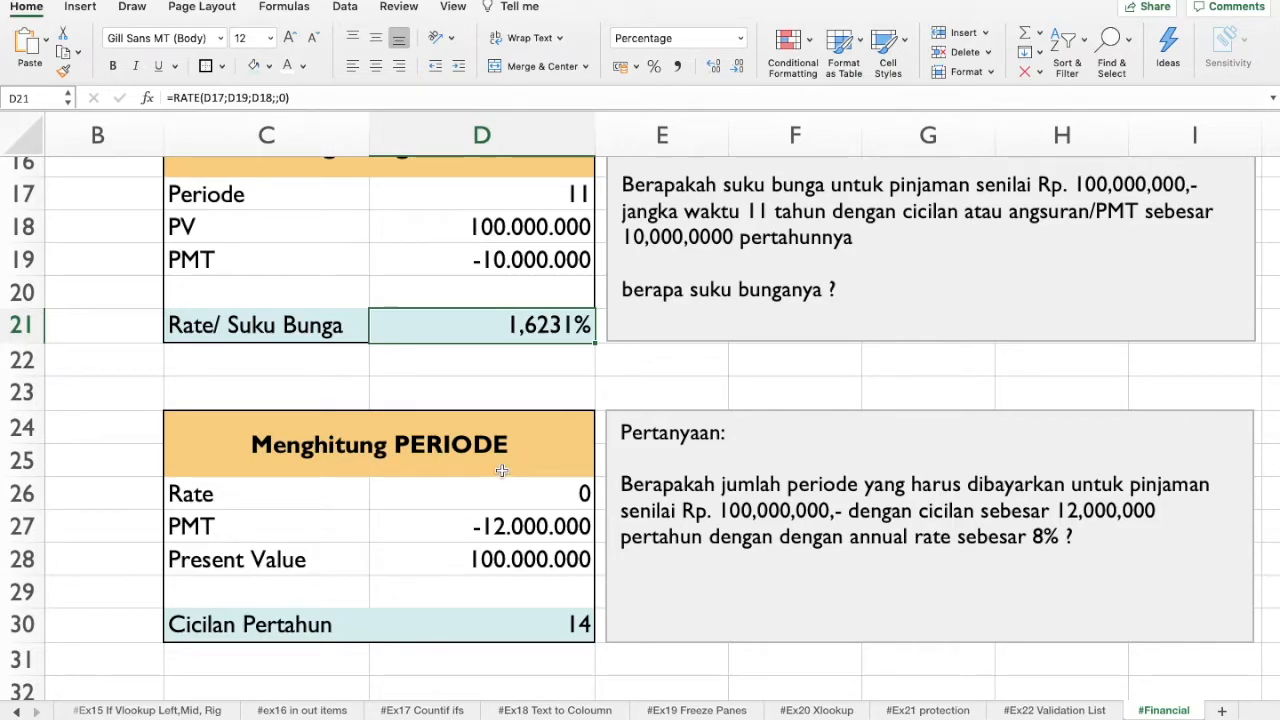
{"action": "scroll", "coordinate": [501, 470], "scroll_direction": "right", "scroll_amount": 2}
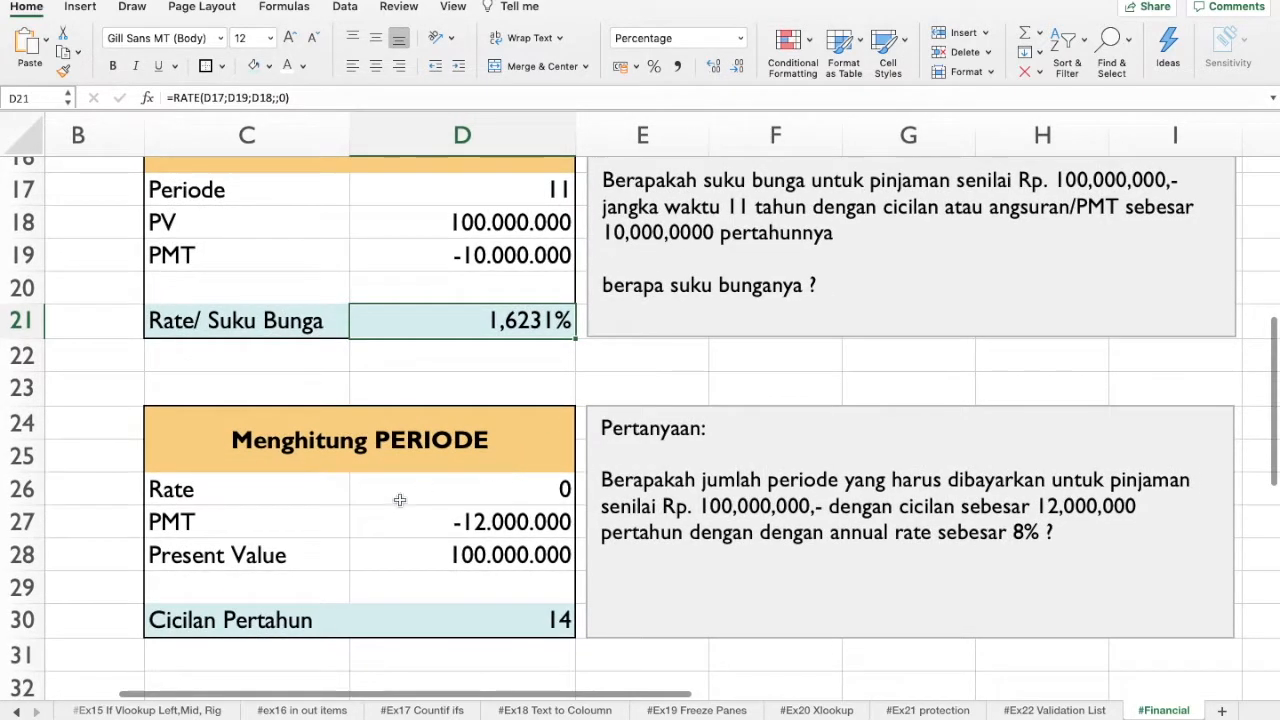
{"action": "left_click", "coordinate": [391, 509]}
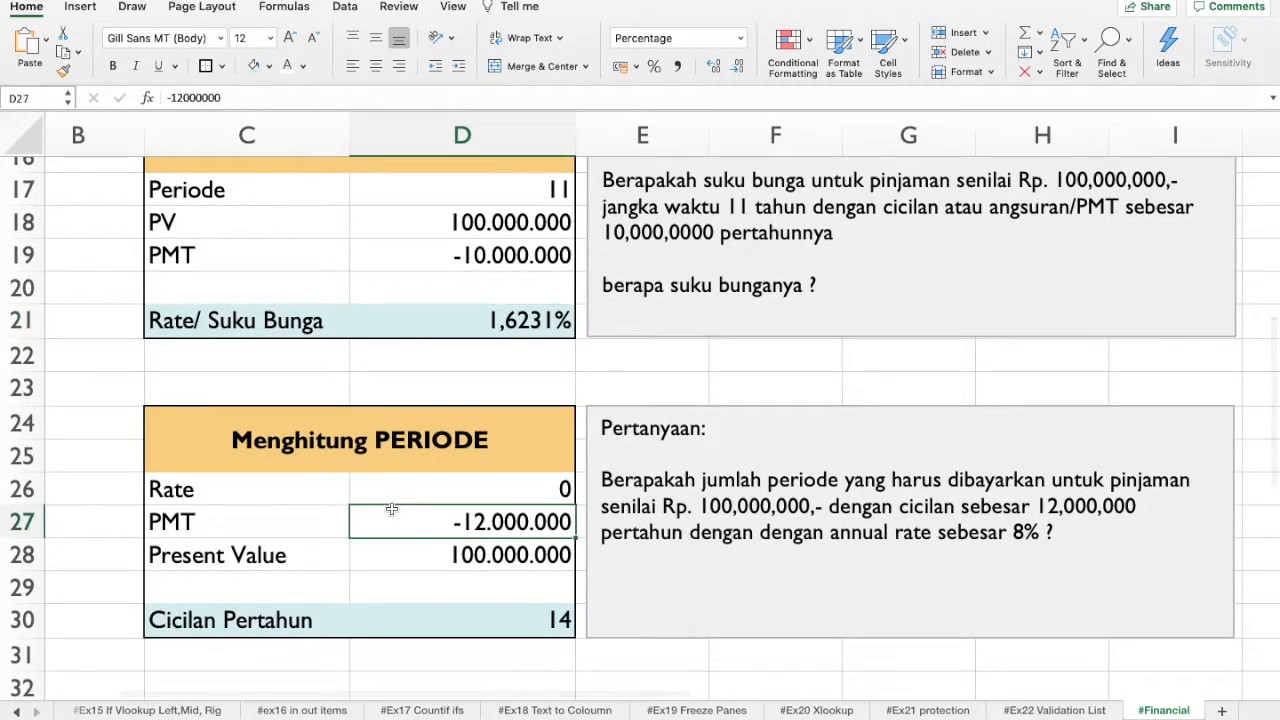
{"action": "left_click", "coordinate": [538, 626]}
{"action": "key", "text": "Delete"}
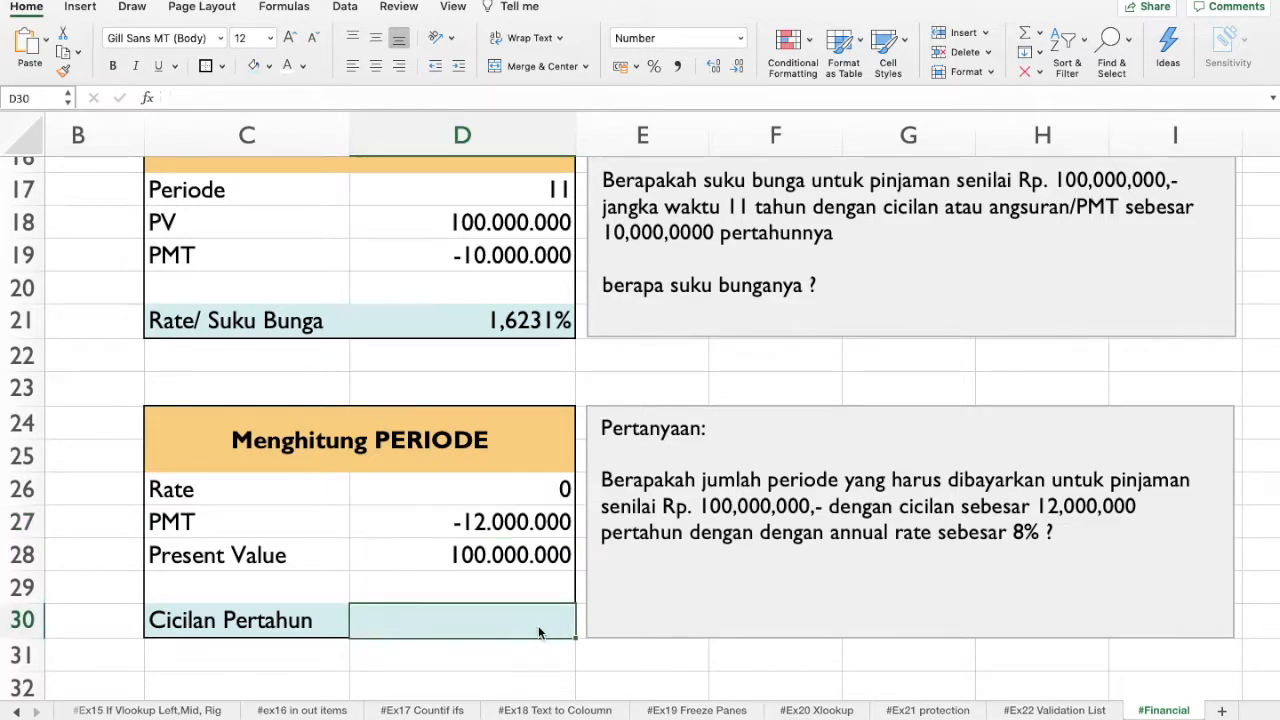
{"action": "left_click", "coordinate": [517, 526]}
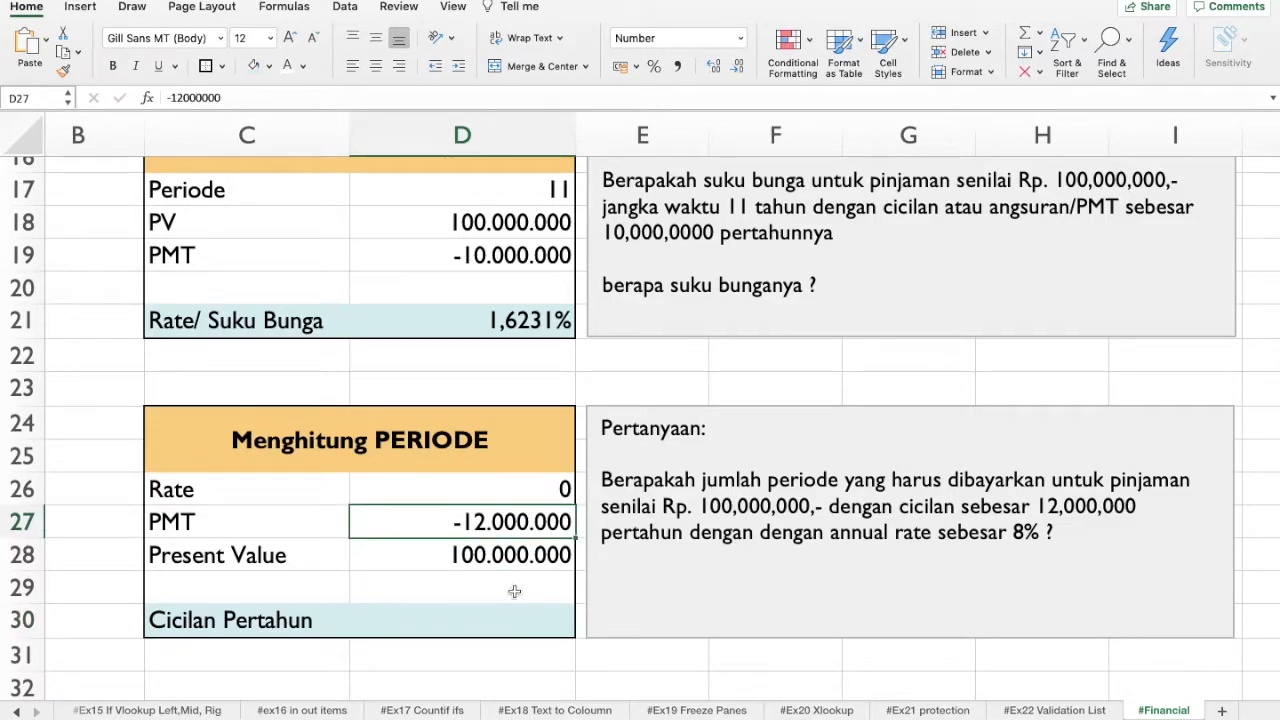
{"action": "left_click", "coordinate": [510, 641]}
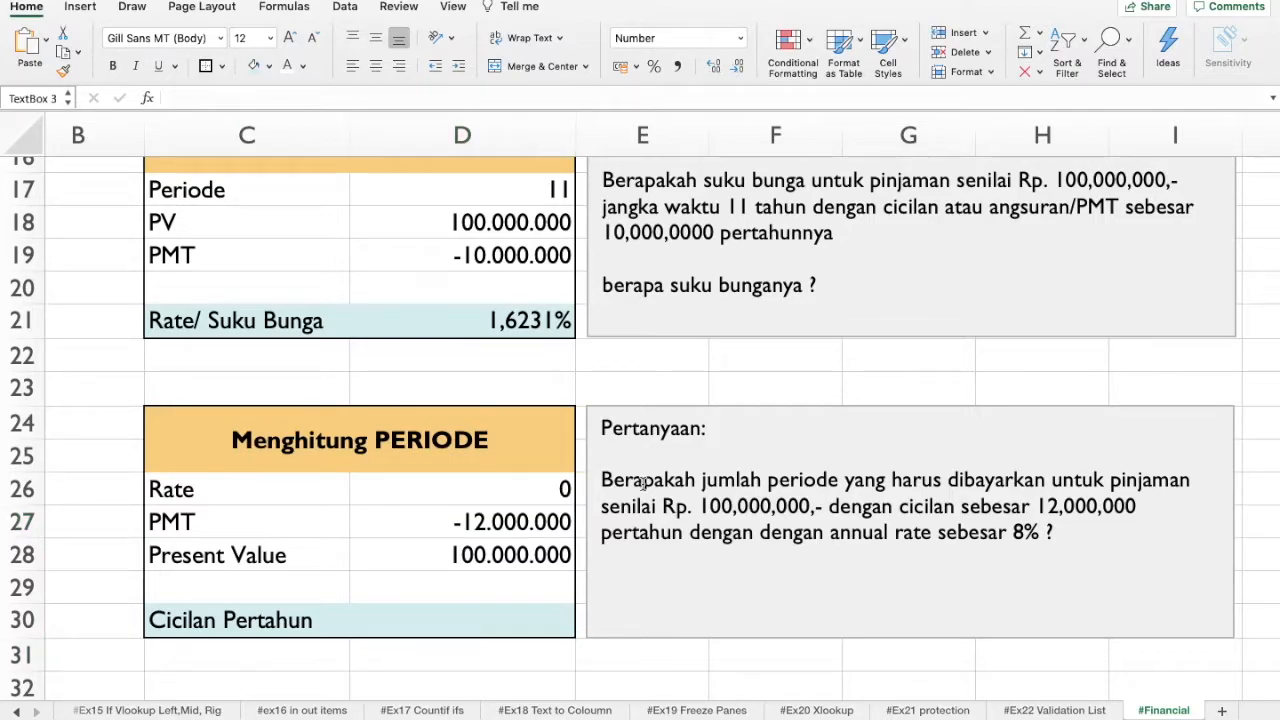
{"action": "left_click", "coordinate": [643, 482]}
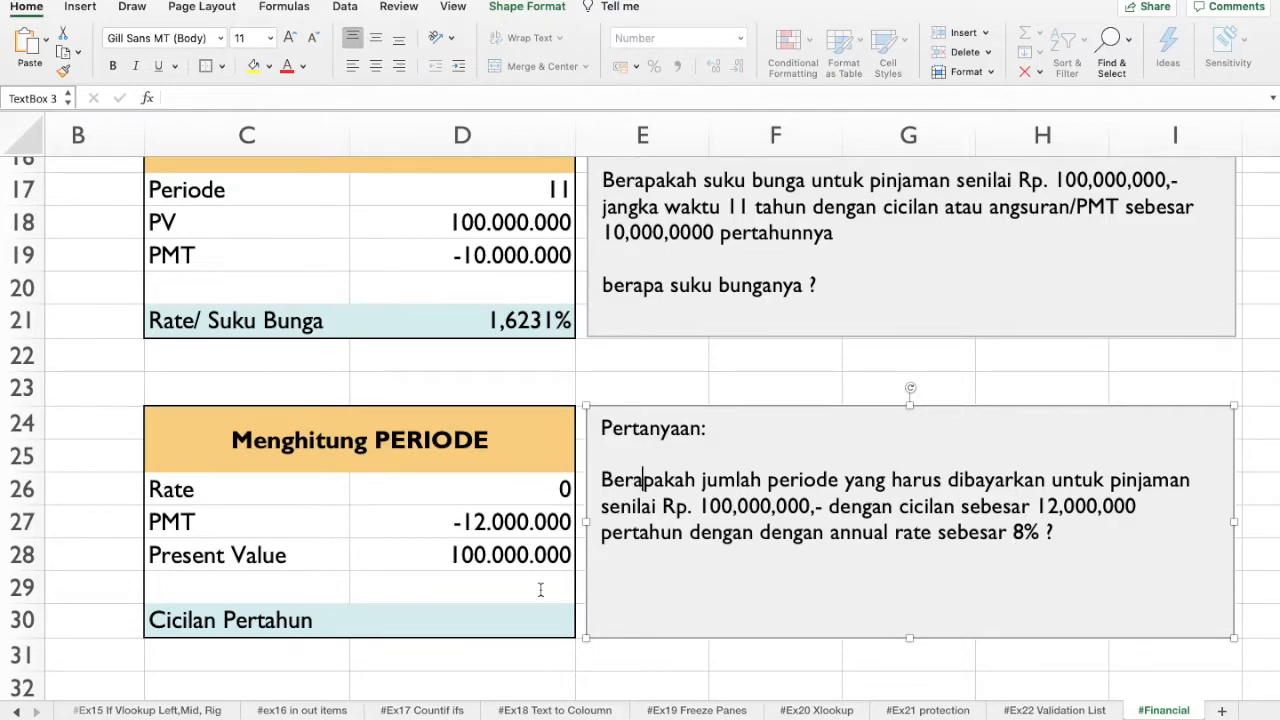
{"action": "left_click", "coordinate": [458, 619]}
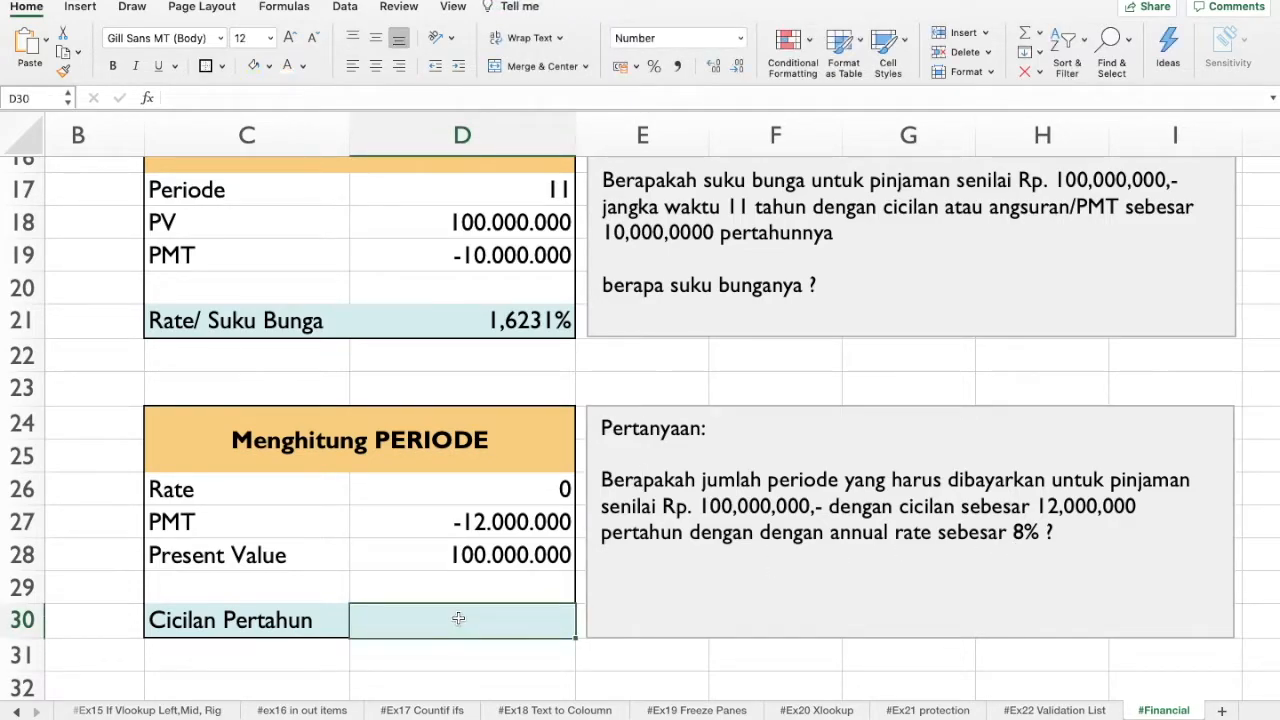
{"action": "type", "text": "="}
{"action": "key", "text": "BackSpace"}
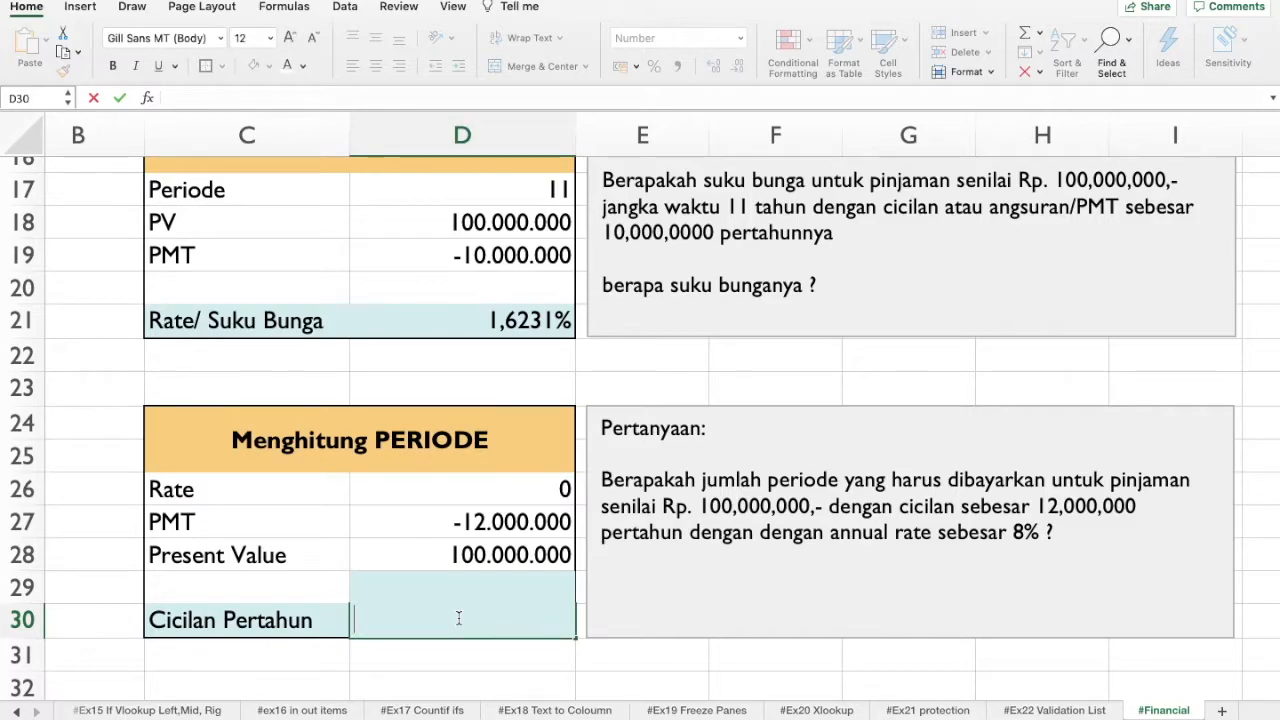
{"action": "type", "text": "="}
{"action": "key", "text": "BackSpace"}
{"action": "type", "text": "="}
{"action": "key", "text": "BackSpace"}
Start an NPER formula in D30 with the Rate cell D26 as the first argument
{"action": "type", "text": "="}
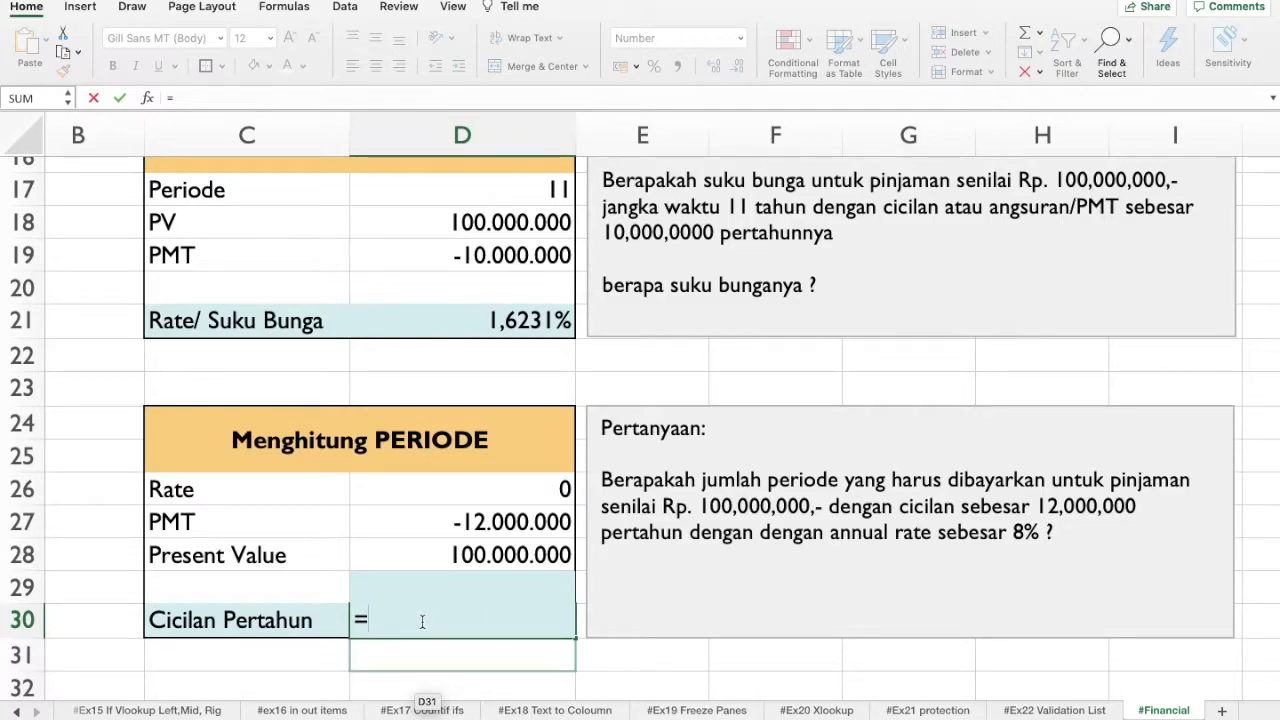
{"action": "type", "text": "n"}
{"action": "key", "text": "BackSpace"}
{"action": "type", "text": "per"}
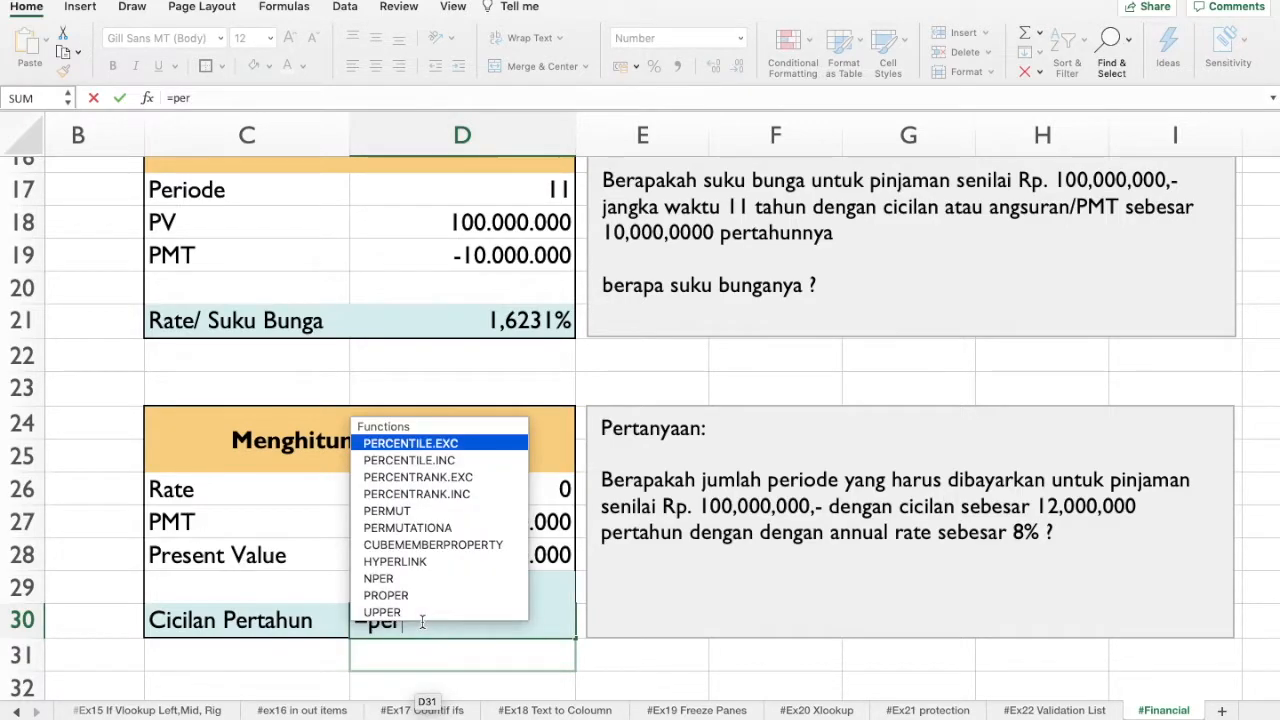
{"action": "key", "text": "BackSpace"}
{"action": "key", "text": "BackSpace"}
{"action": "key", "text": "BackSpace"}
{"action": "type", "text": "ne"}
{"action": "key", "text": "BackSpace"}
{"action": "type", "text": "per"}
{"action": "key", "text": "Tab"}
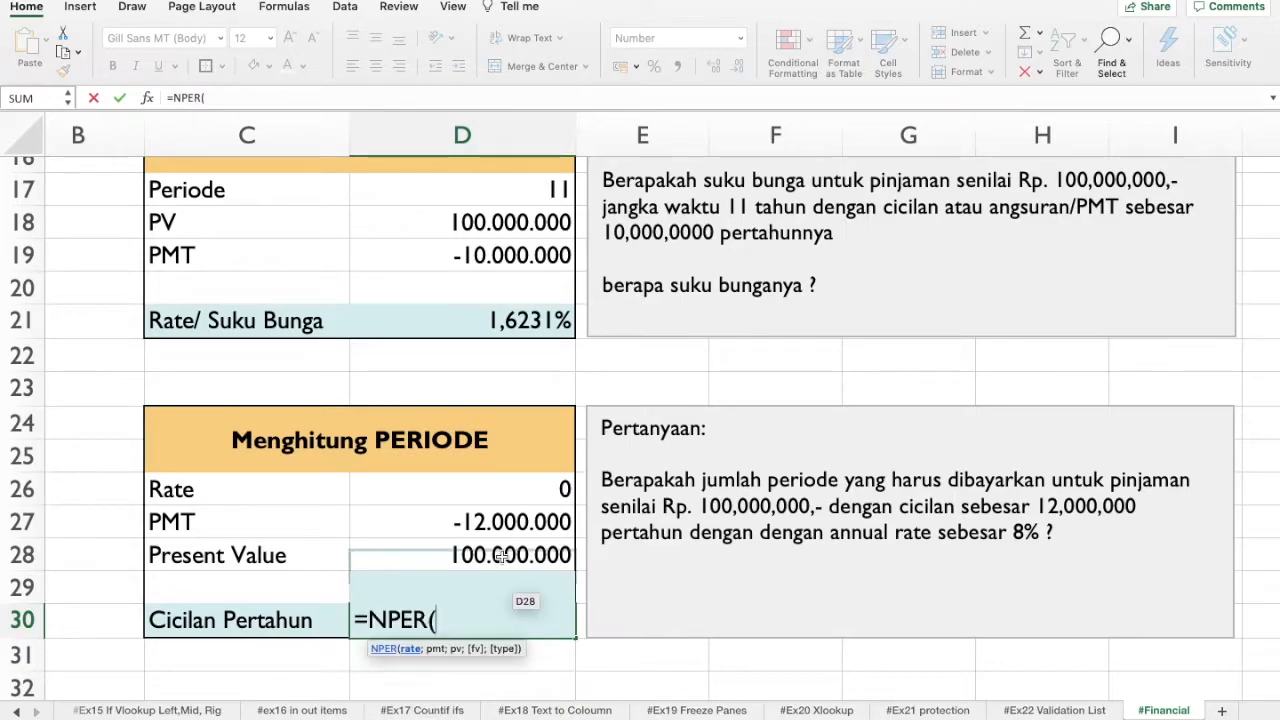
{"action": "left_click", "coordinate": [506, 493]}
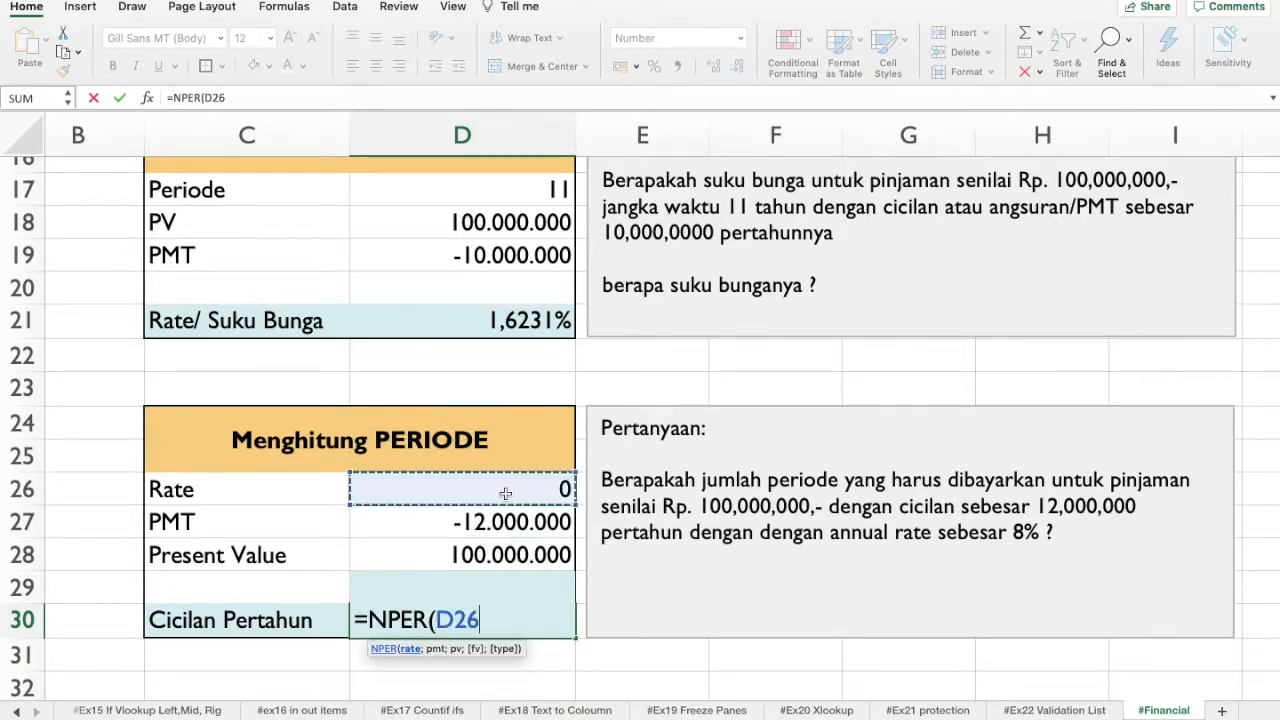
{"action": "type", "text": ";"}
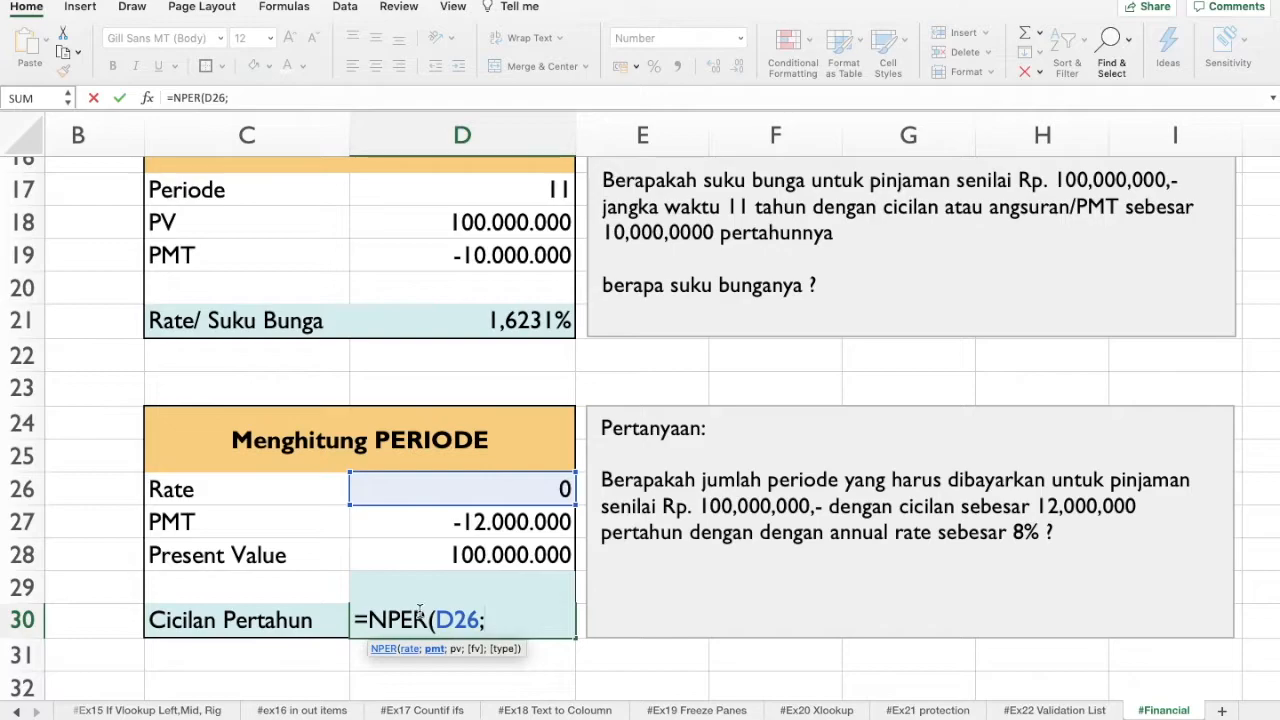
Complete the NPER formula with D27 as payment, D28 as present value, an empty future value and type 0, end of the period
{"action": "left_click", "coordinate": [490, 530]}
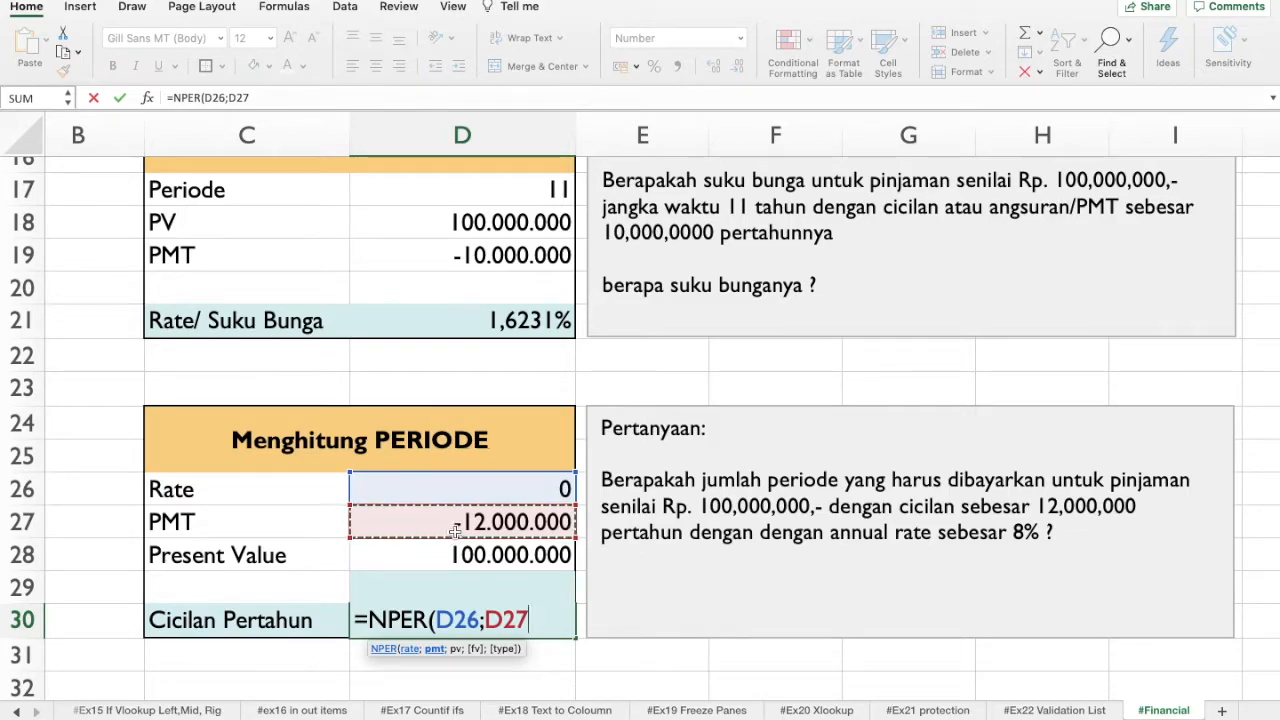
{"action": "type", "text": ";"}
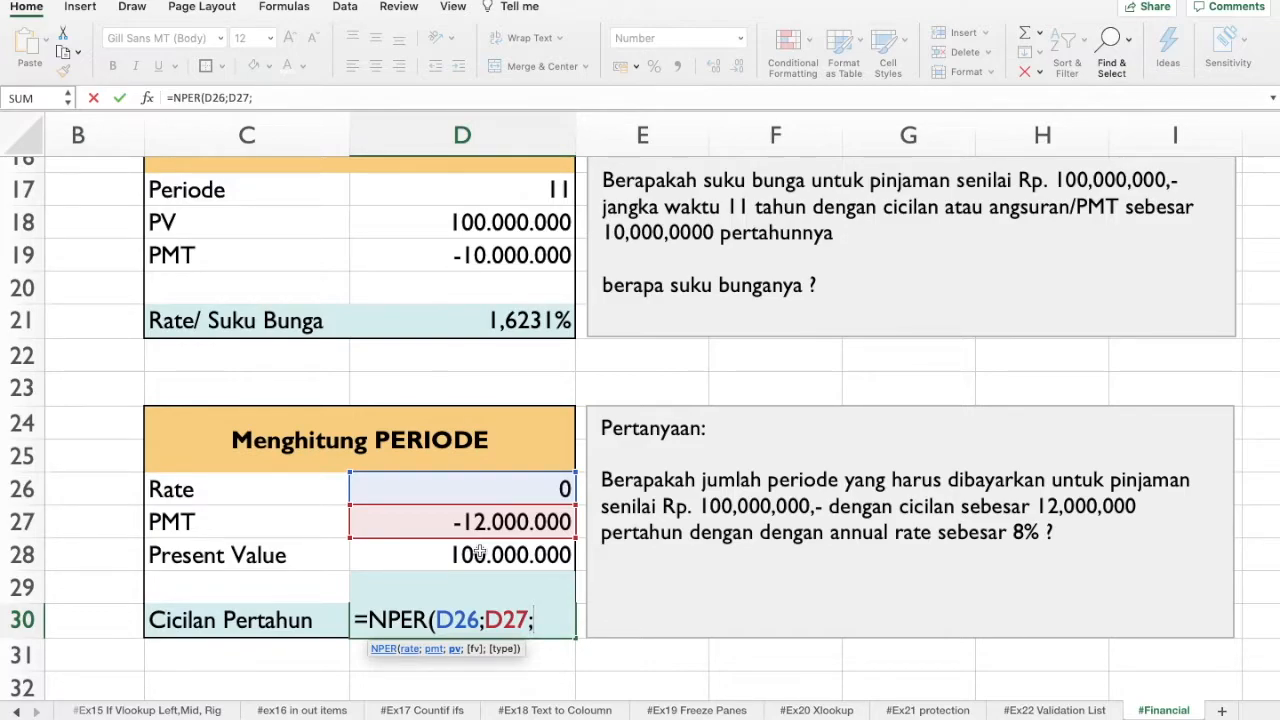
{"action": "left_click", "coordinate": [479, 552]}
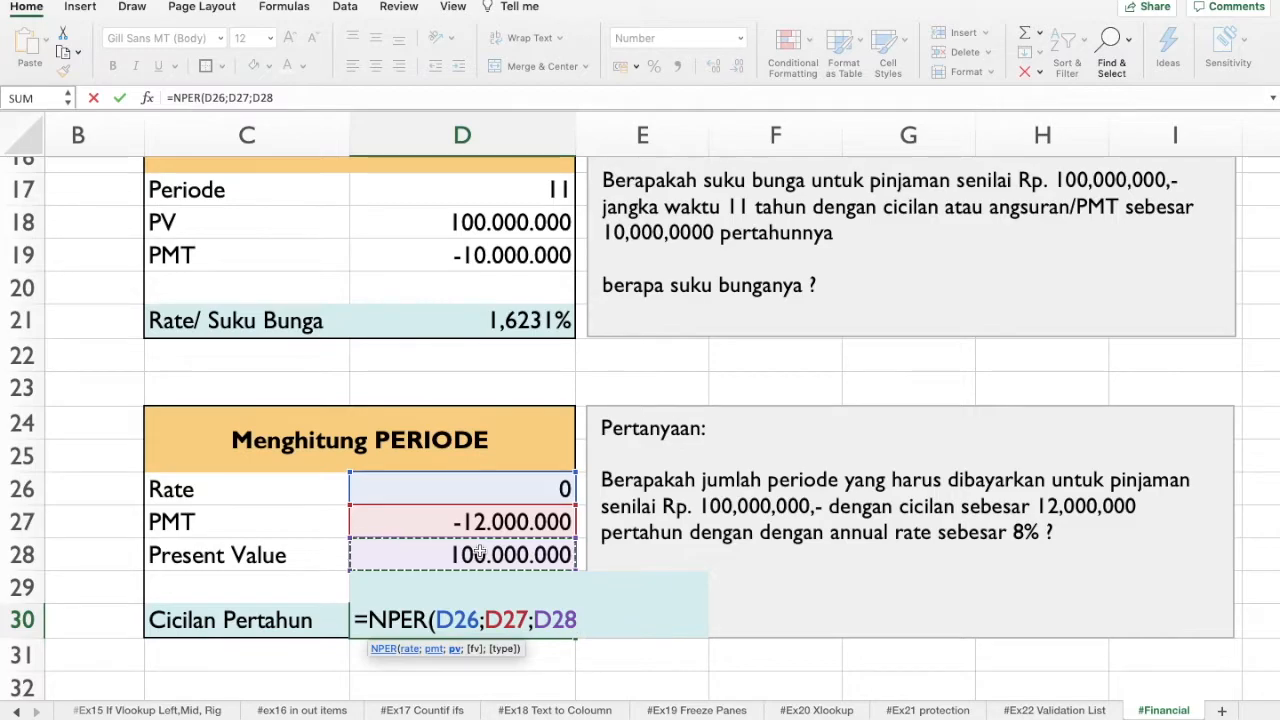
{"action": "type", "text": ";;"}
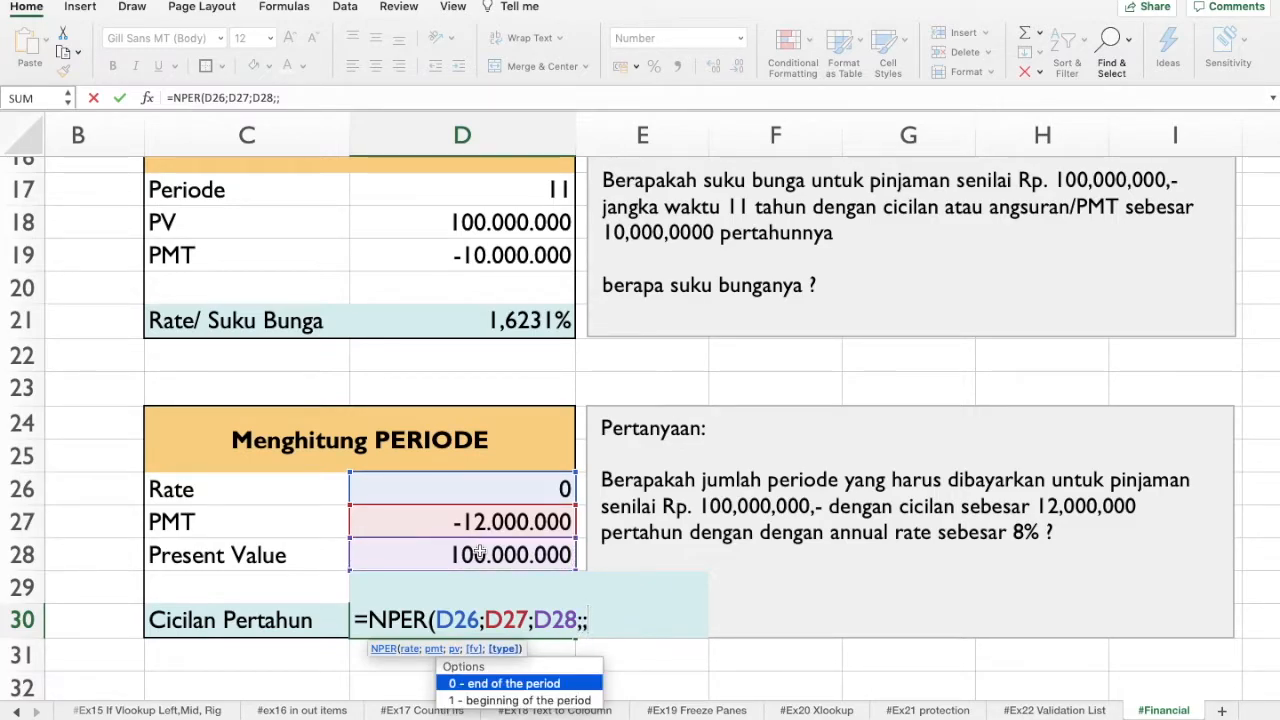
{"action": "double_click", "coordinate": [505, 684]}
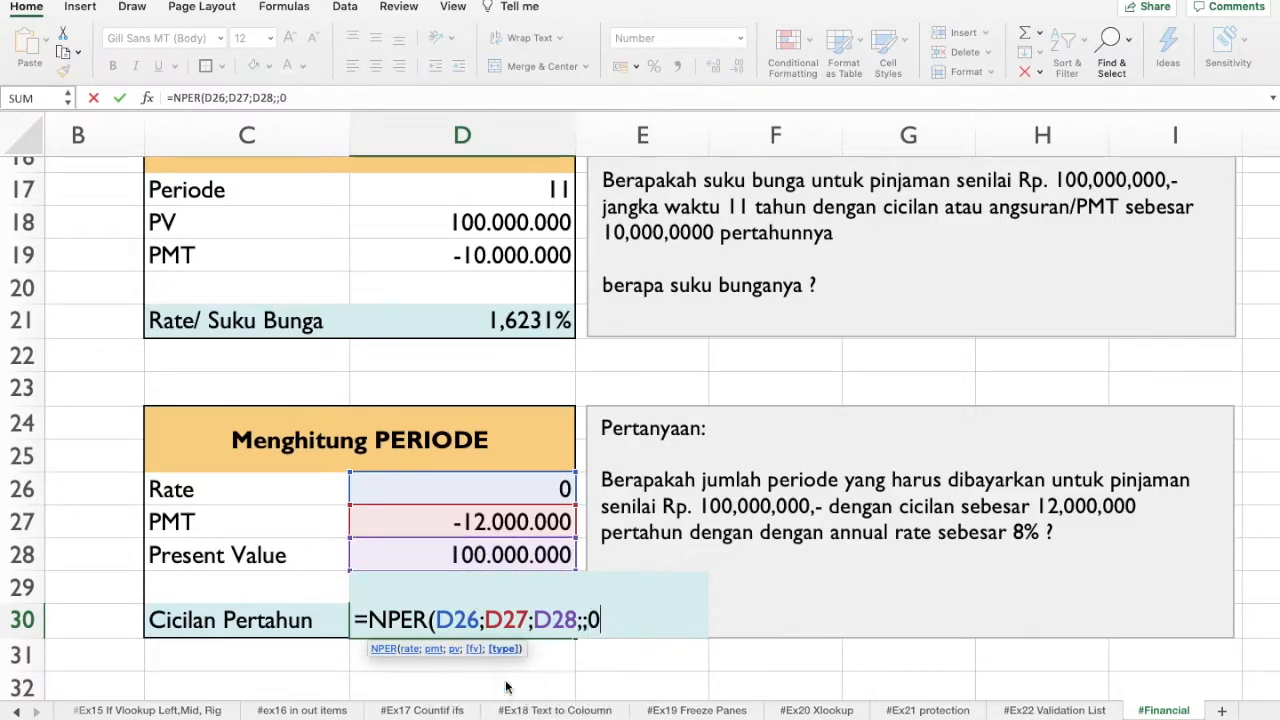
{"action": "key", "text": "Return"}
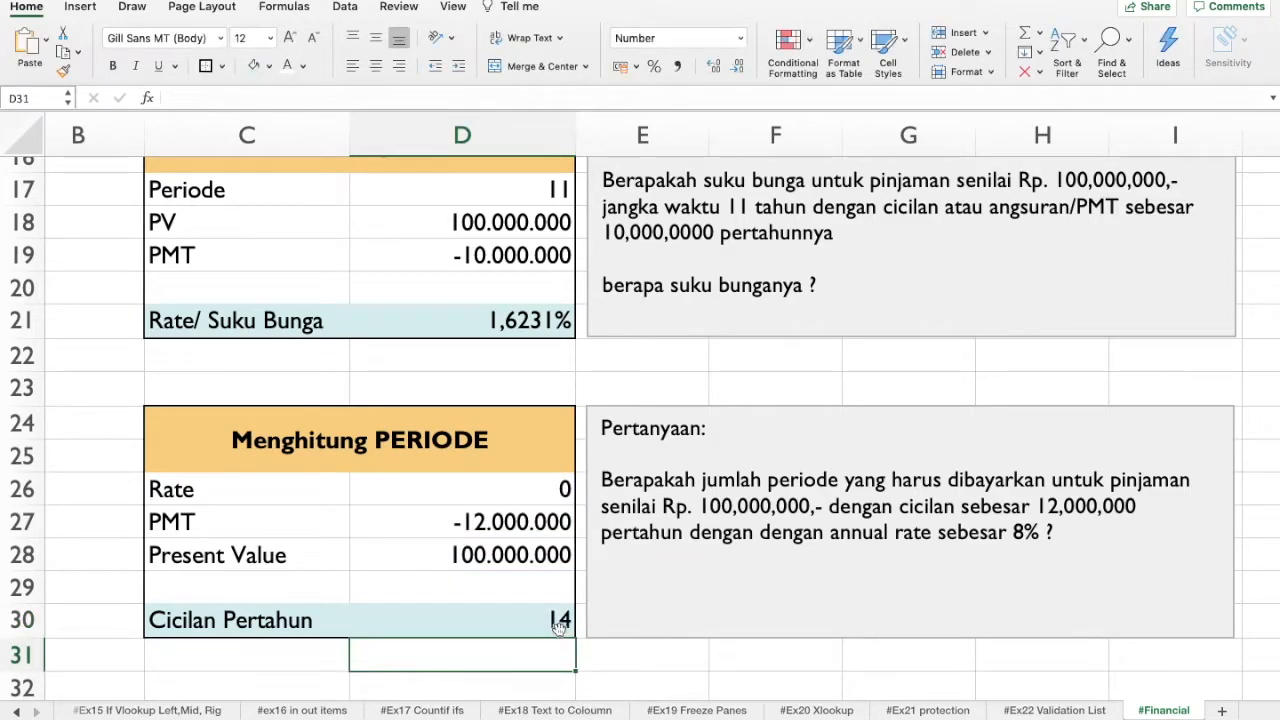
Show the NPER result in D30 with three decimal places
{"action": "left_click", "coordinate": [559, 625]}
{"action": "left_click", "coordinate": [713, 66]}
{"action": "left_click", "coordinate": [713, 66]}
{"action": "left_click", "coordinate": [713, 66]}
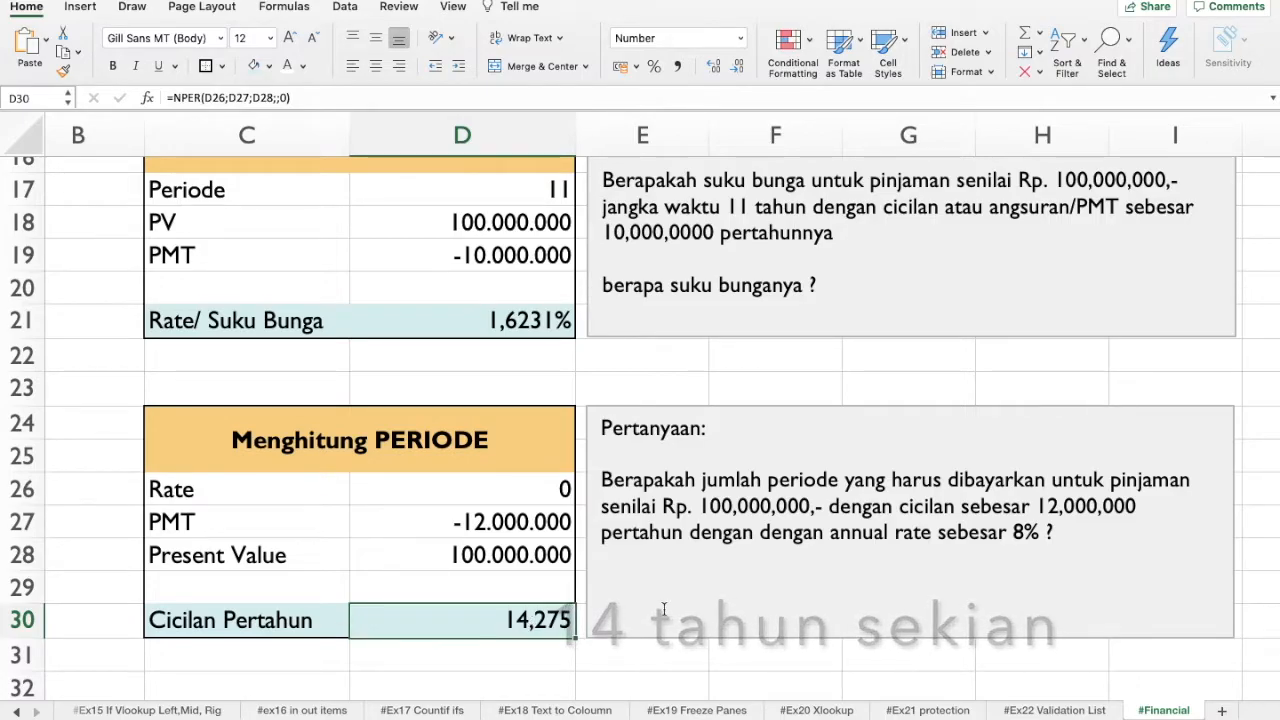
Calculate the total repayment in D13 by multiplying the yearly instalment D12 by the Periode cell D9, and compare it with the present value
{"action": "scroll", "coordinate": [651, 609], "scroll_direction": "up", "scroll_amount": 5}
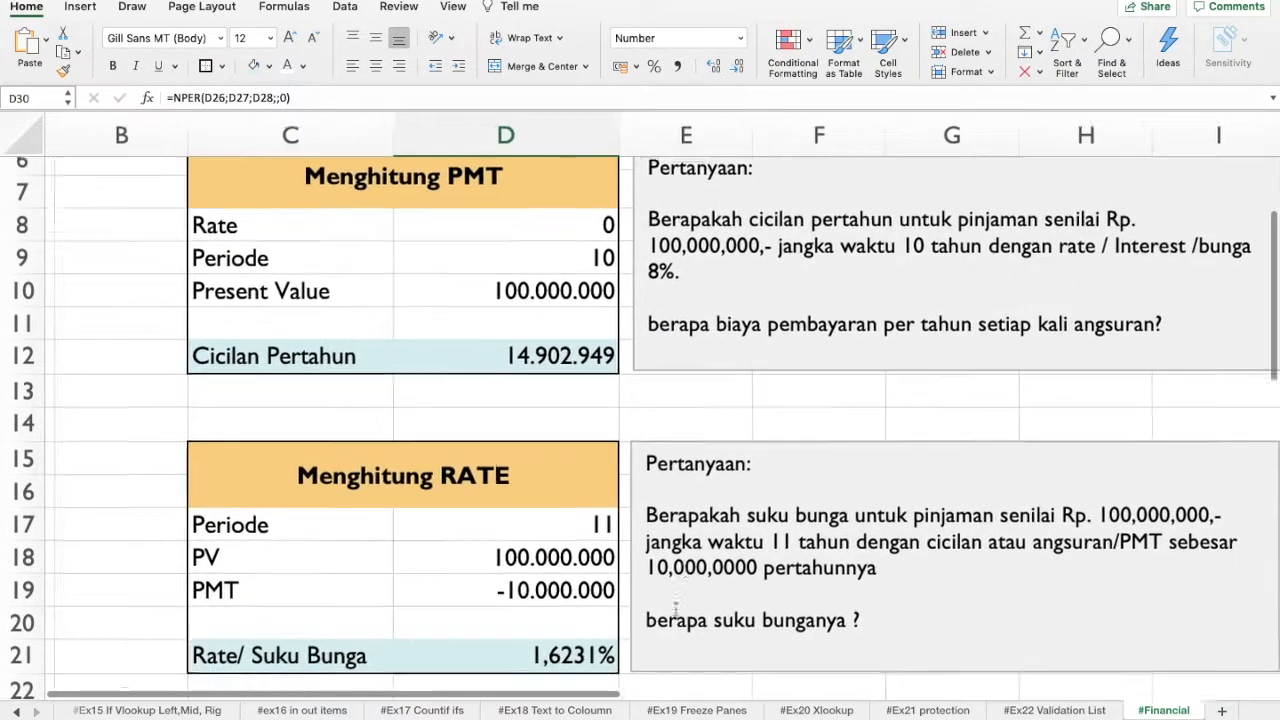
{"action": "left_click", "coordinate": [580, 389]}
{"action": "type", "text": "="}
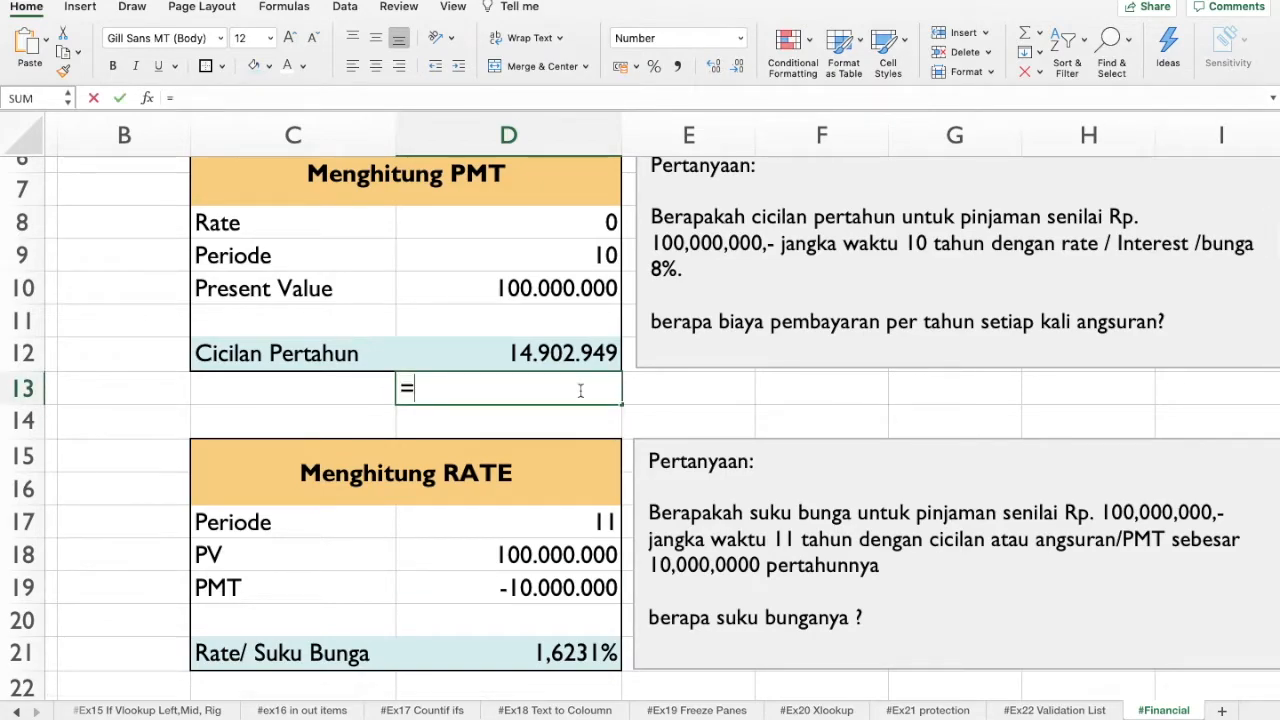
{"action": "left_click", "coordinate": [580, 364]}
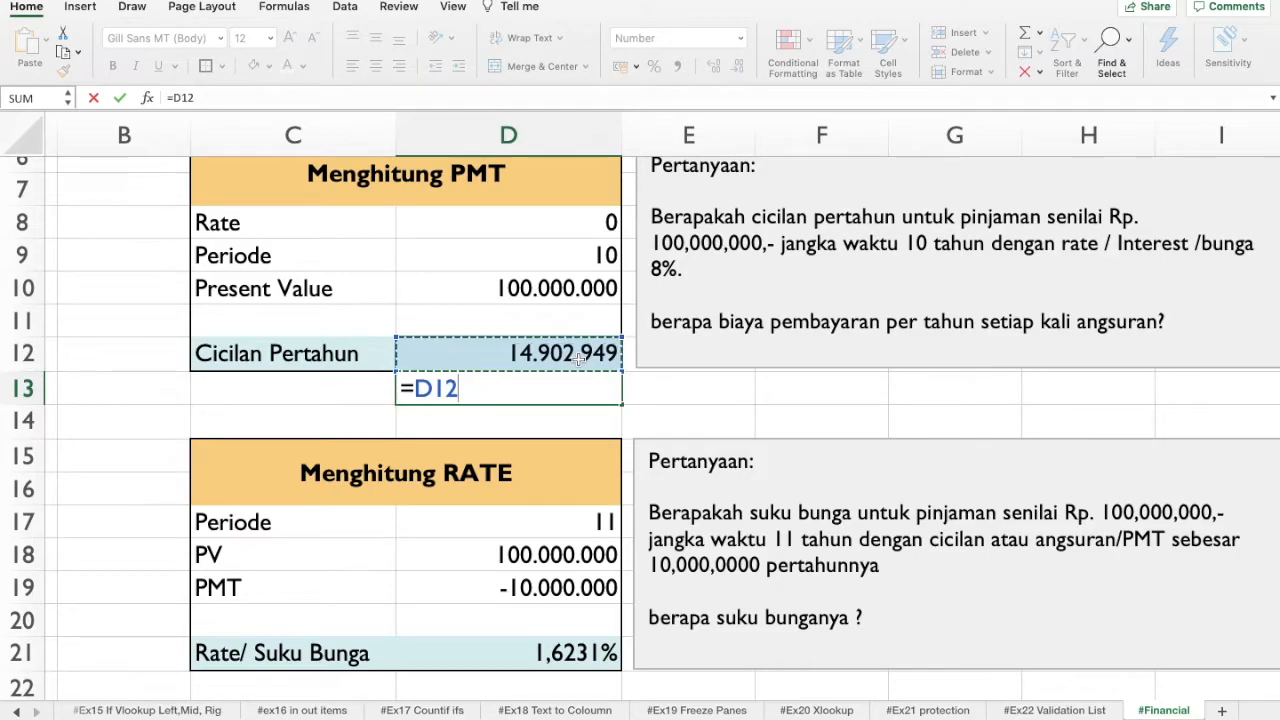
{"action": "type", "text": "*"}
{"action": "left_click", "coordinate": [612, 256]}
{"action": "key", "text": "Return"}
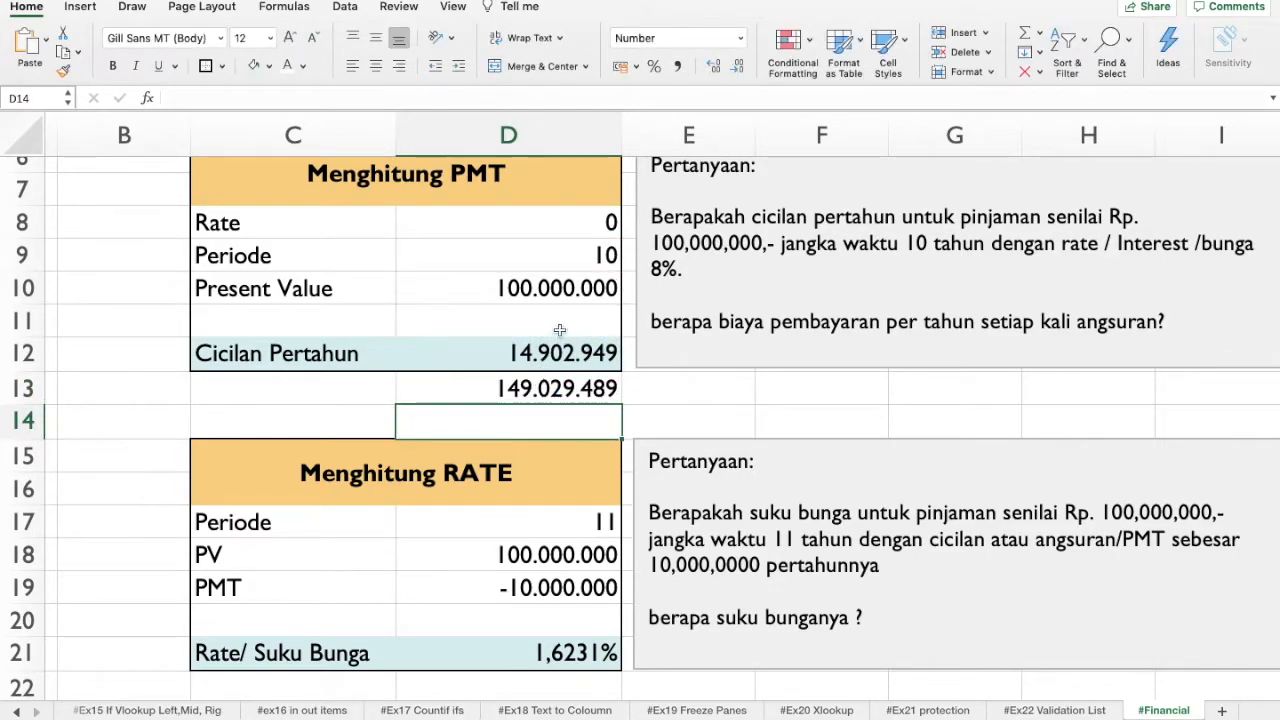
{"action": "left_click", "coordinate": [586, 297]}
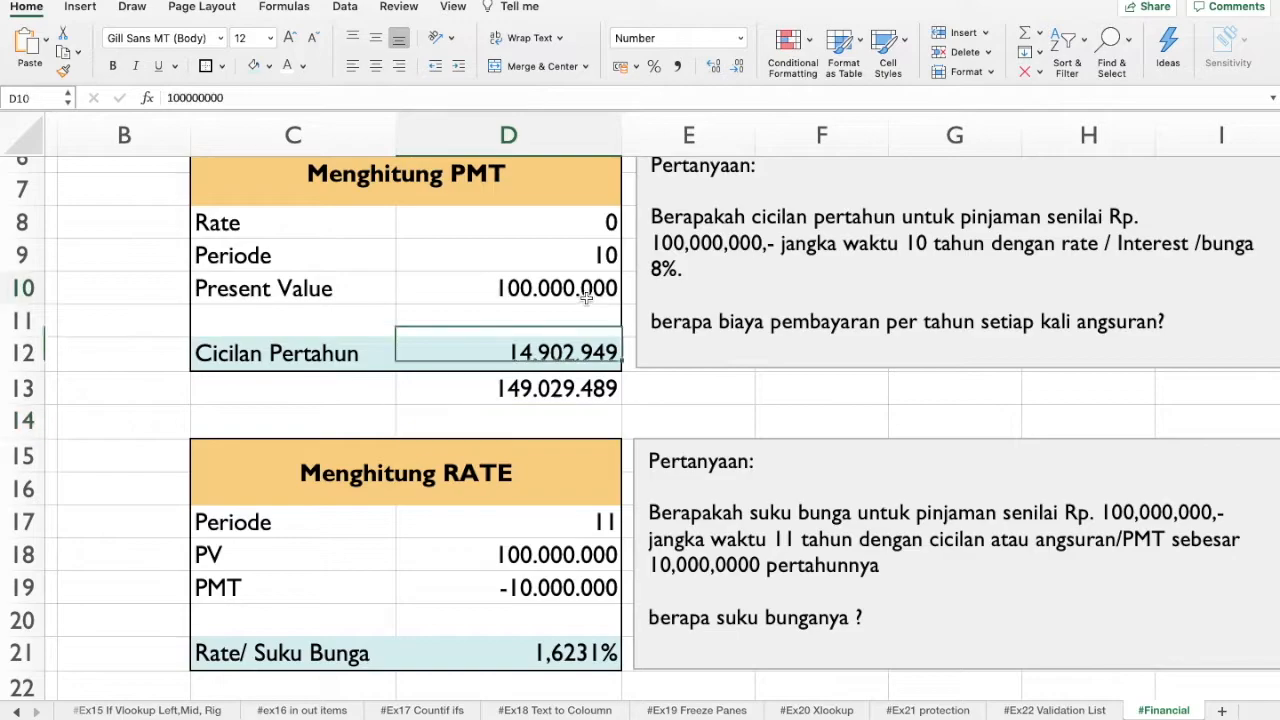
{"action": "left_click", "coordinate": [585, 392]}
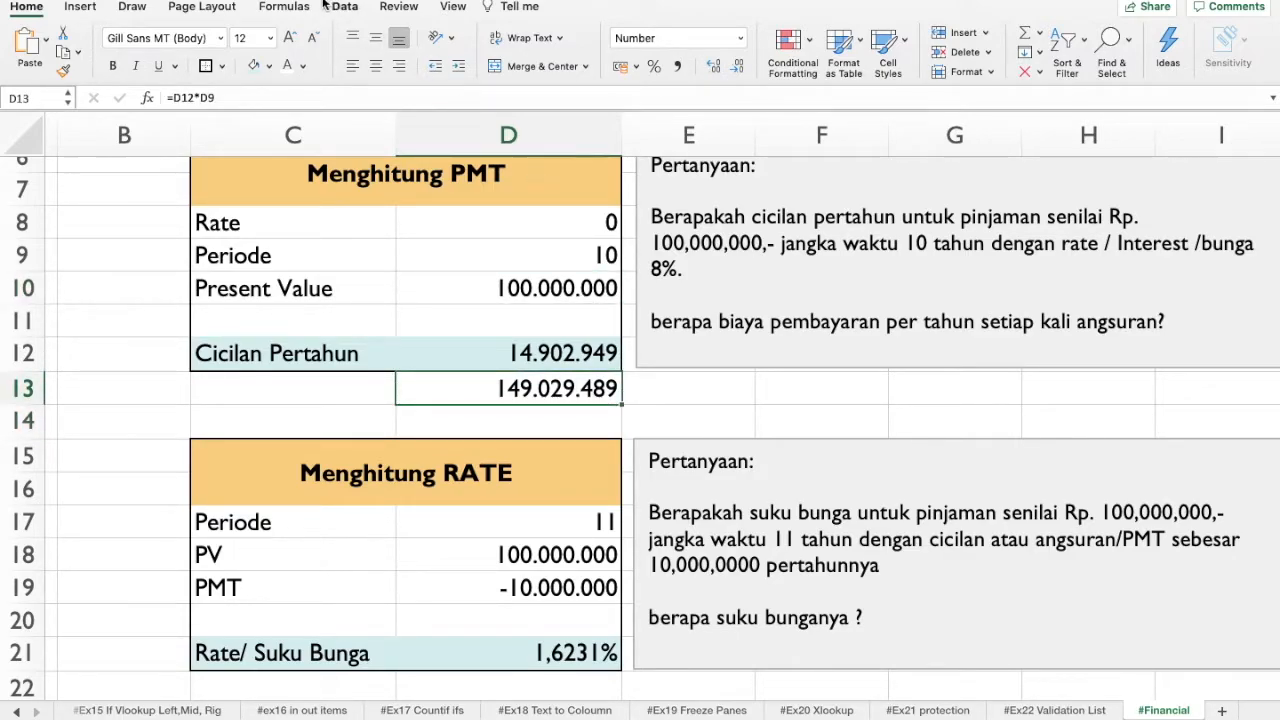
Fill the total repayment cell D13 with the same light blue-green as the Cicilan Pertahun row
{"action": "left_click", "coordinate": [253, 66]}
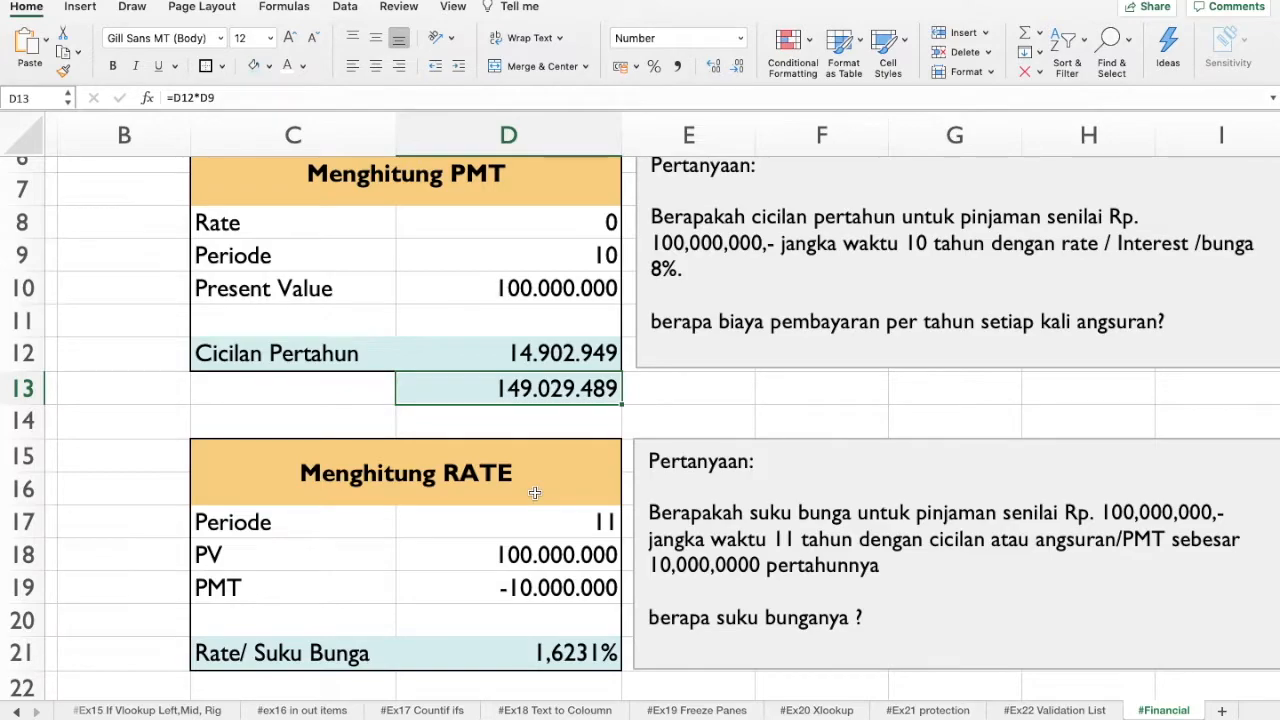
{"action": "scroll", "coordinate": [535, 493], "scroll_direction": "down", "scroll_amount": 1}
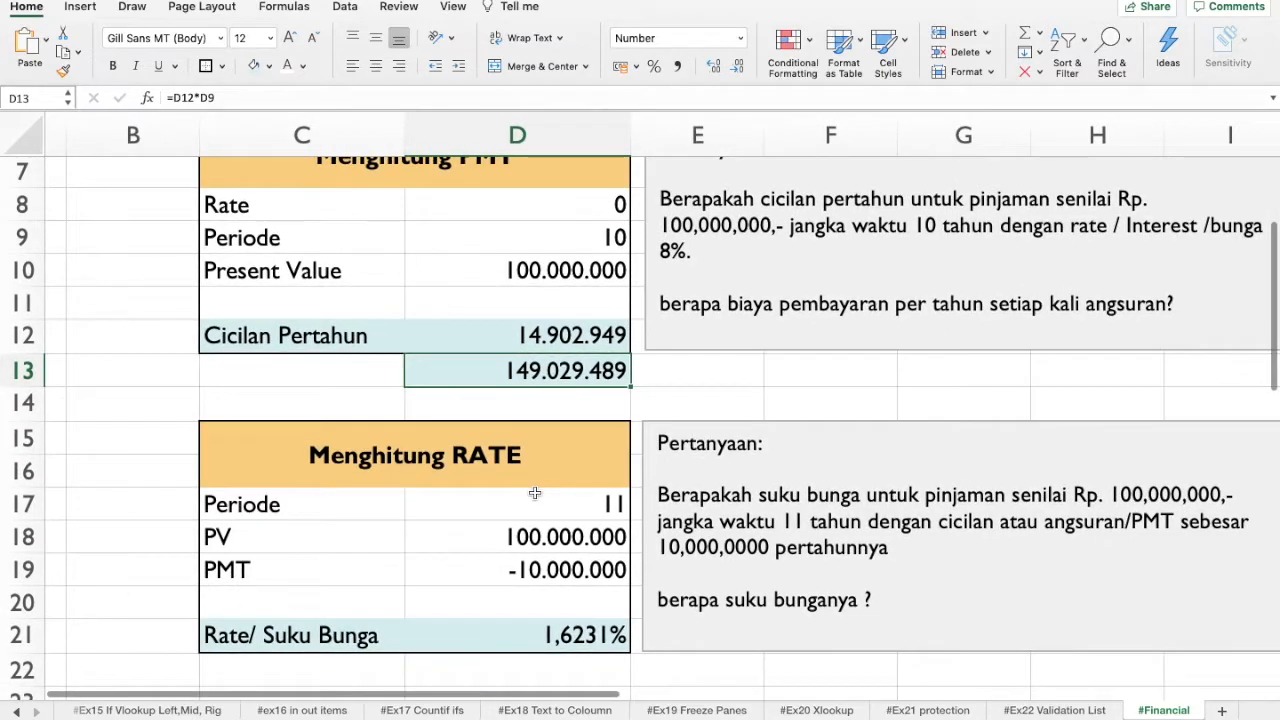
{"action": "scroll", "coordinate": [535, 493], "scroll_direction": "down", "scroll_amount": 2}
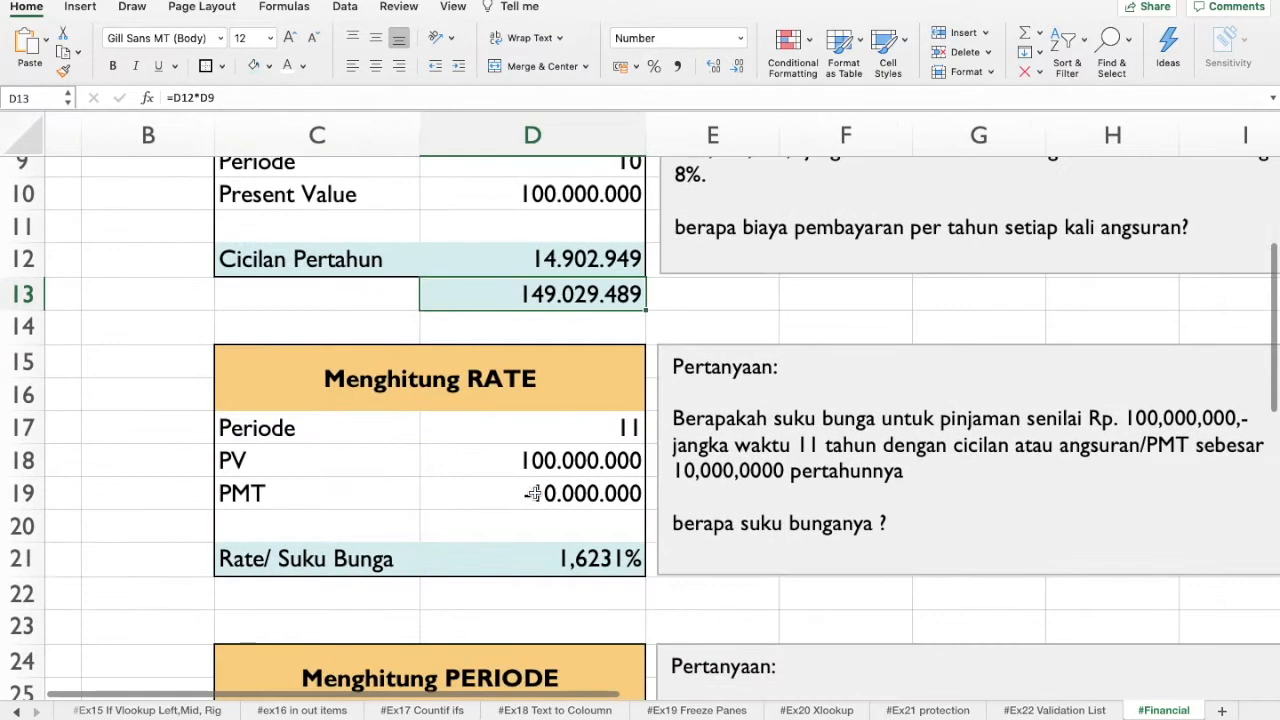
{"action": "left_click", "coordinate": [555, 601]}
{"action": "type", "text": "="}
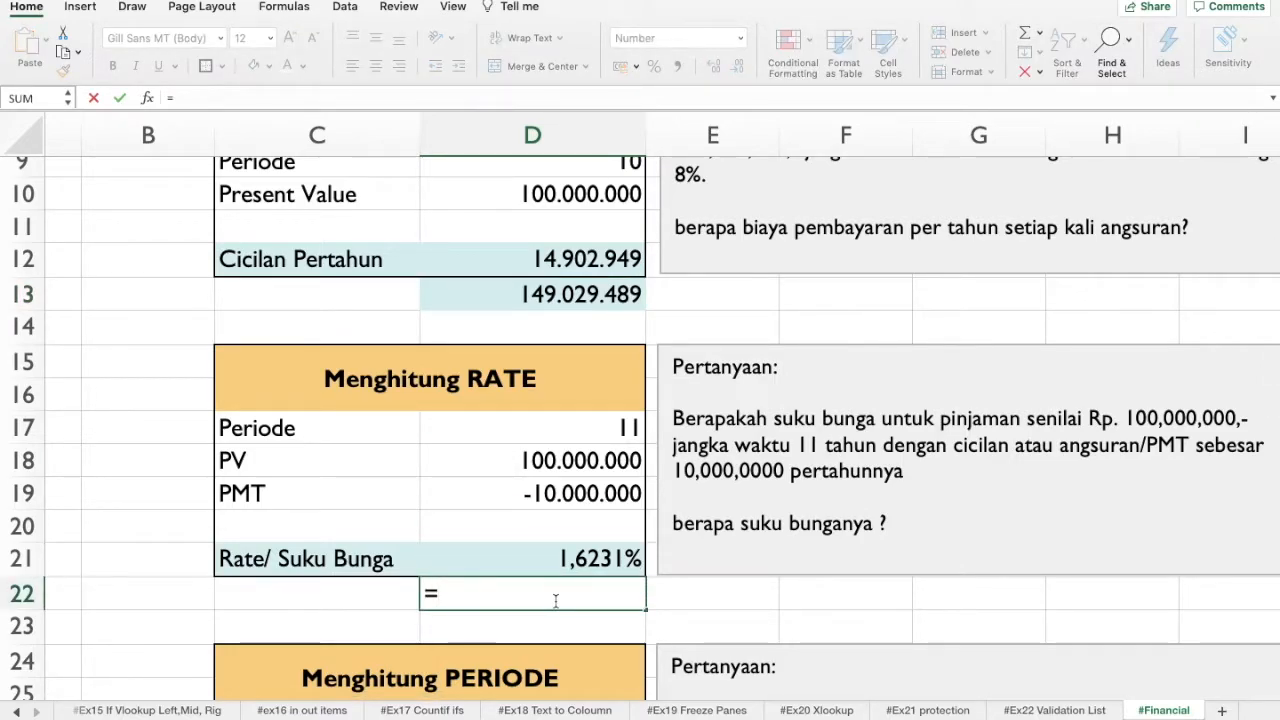
{"action": "key", "text": "BackSpace"}
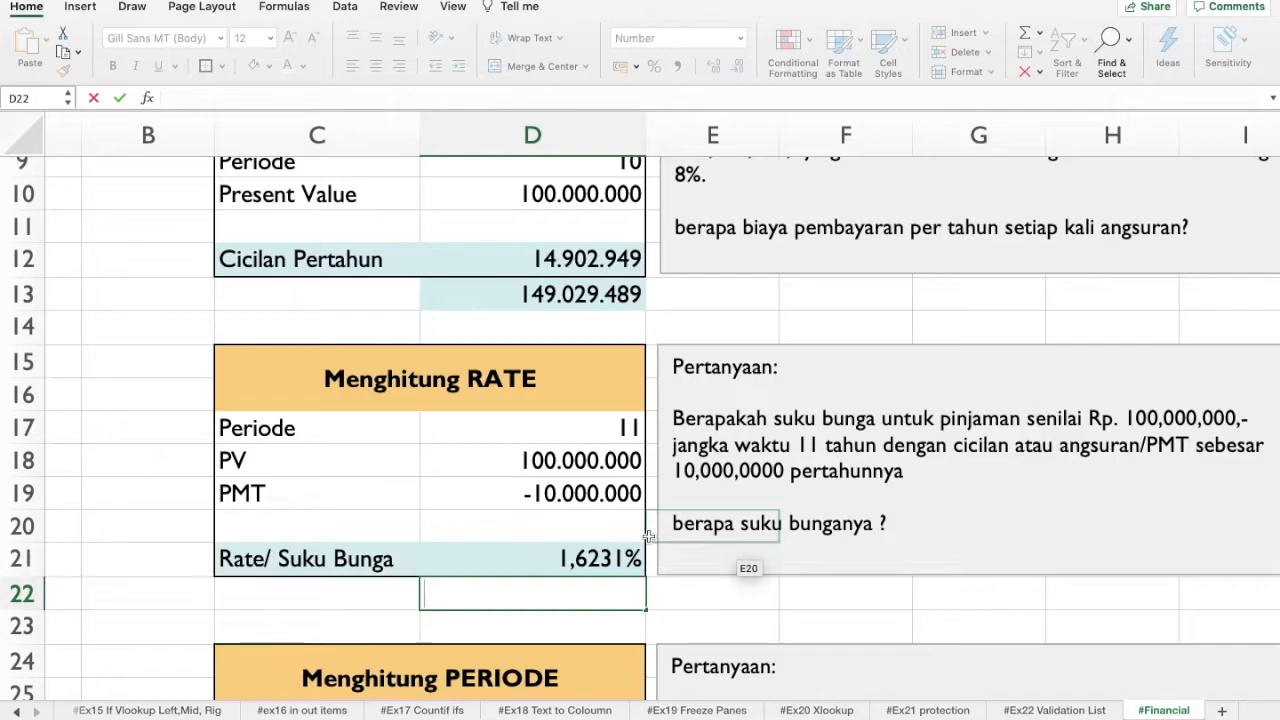
{"action": "scroll", "coordinate": [648, 537], "scroll_direction": "down", "scroll_amount": 5}
{"action": "scroll", "coordinate": [648, 537], "scroll_direction": "left", "scroll_amount": 1}
{"action": "left_click", "coordinate": [653, 568]}
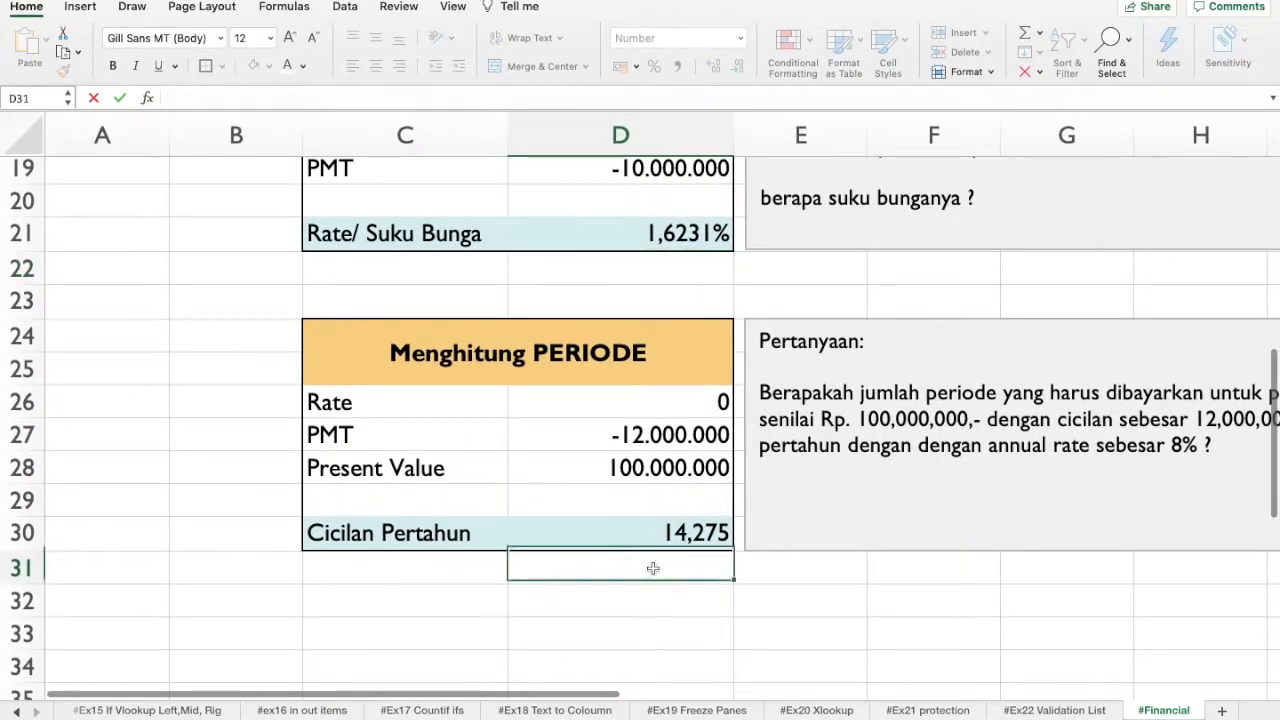
{"action": "type", "text": "="}
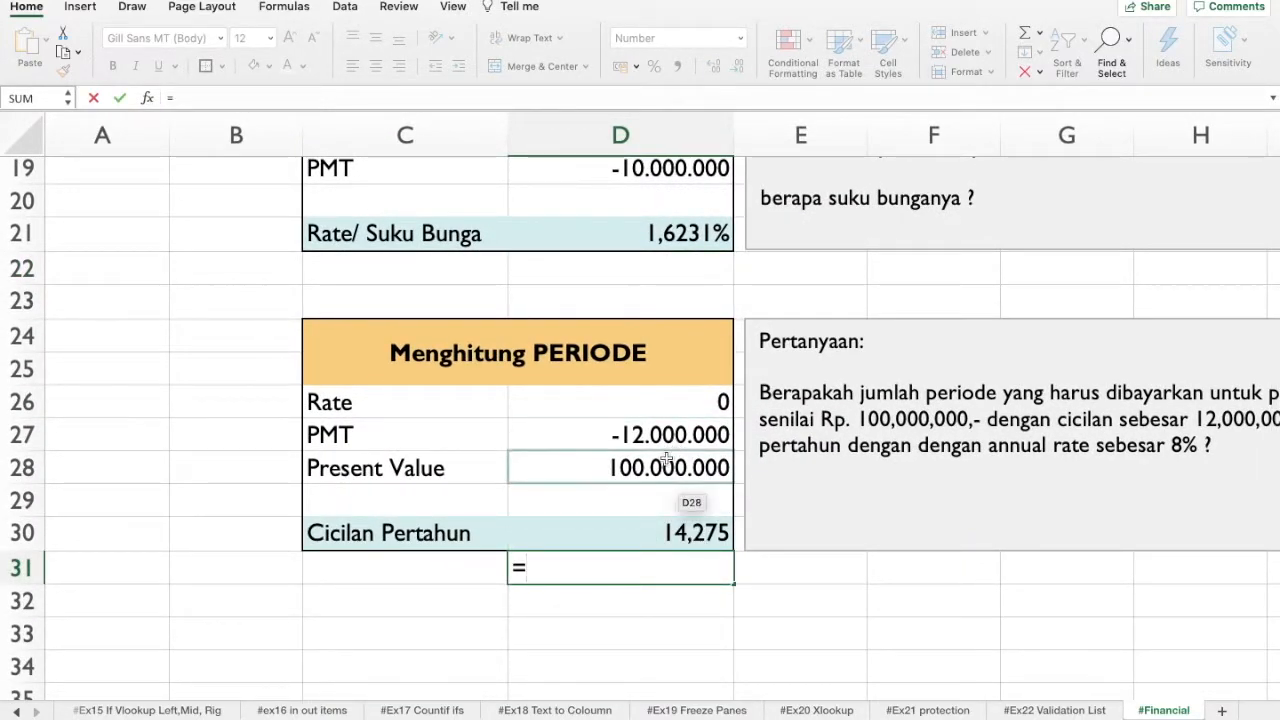
{"action": "key", "text": "Escape"}
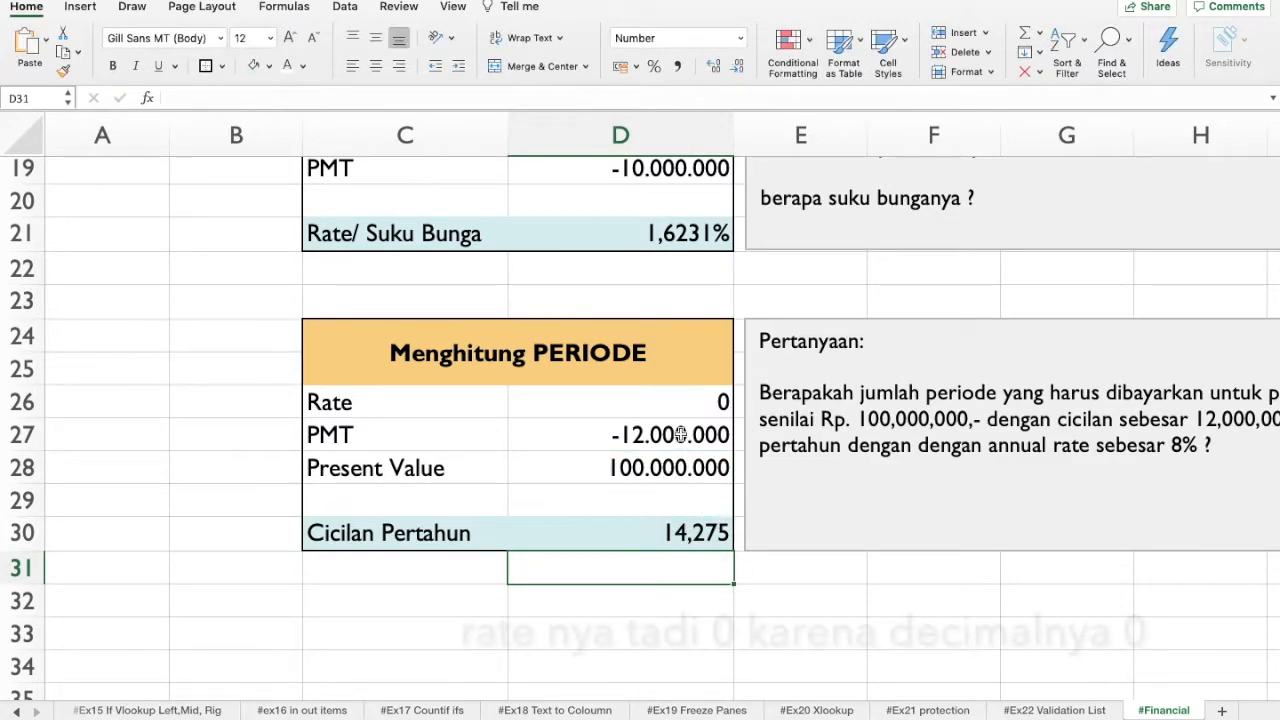
Format the Rate cell D26 in the Menghitung PERIODE table as a percentage and set it to 8%
{"action": "left_click", "coordinate": [660, 401]}
{"action": "type", "text": "0,08"}
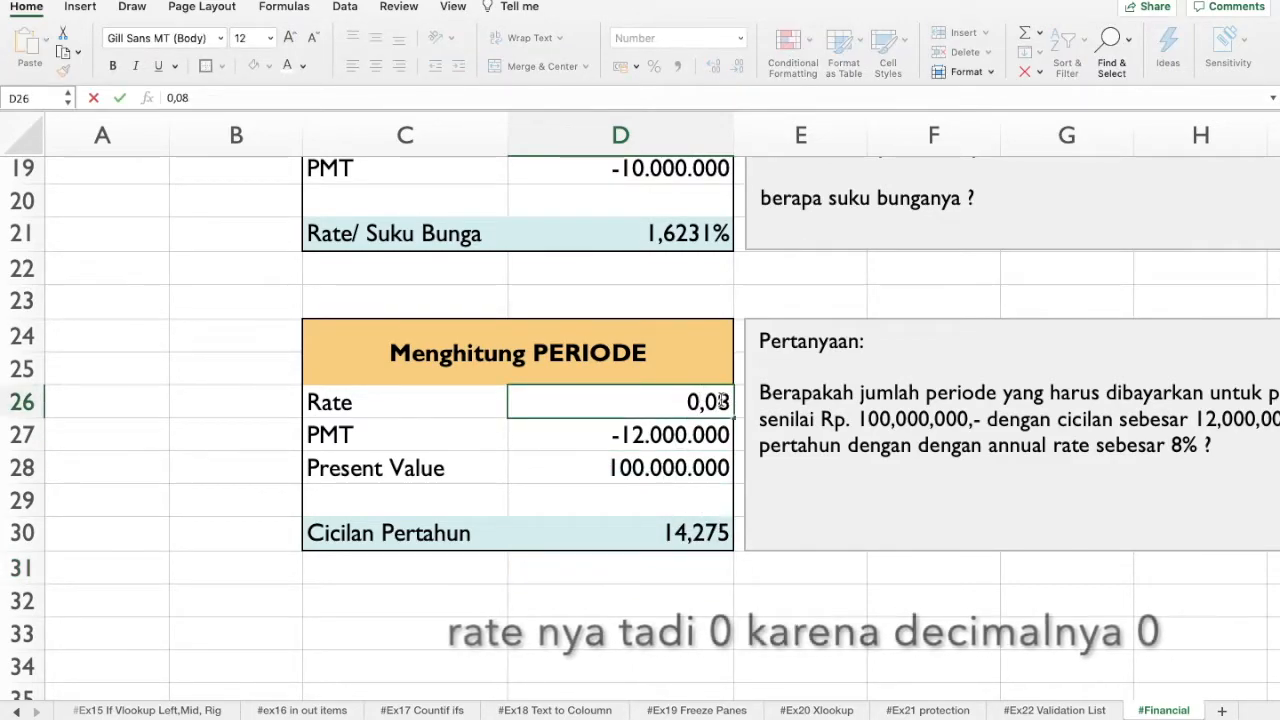
{"action": "key", "text": "Left"}
{"action": "key", "text": "BackSpace"}
{"action": "key", "text": "BackSpace"}
{"action": "key", "text": "BackSpace"}
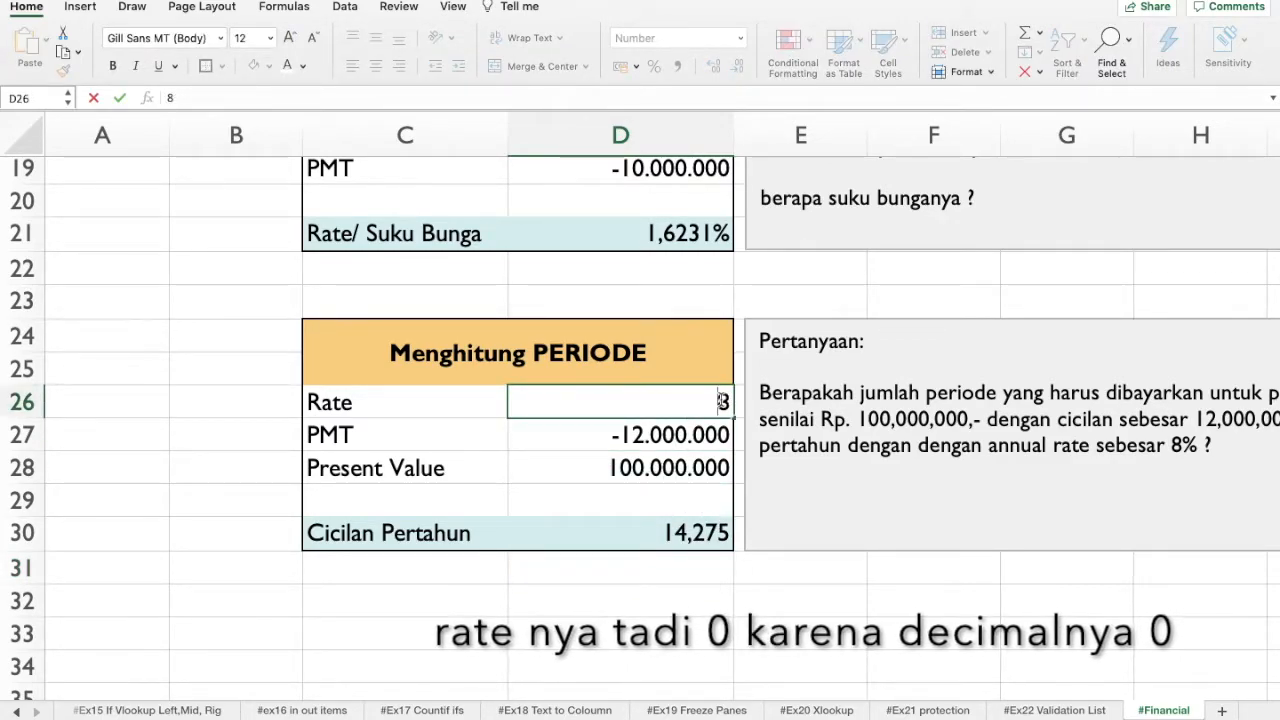
{"action": "key", "text": "Return"}
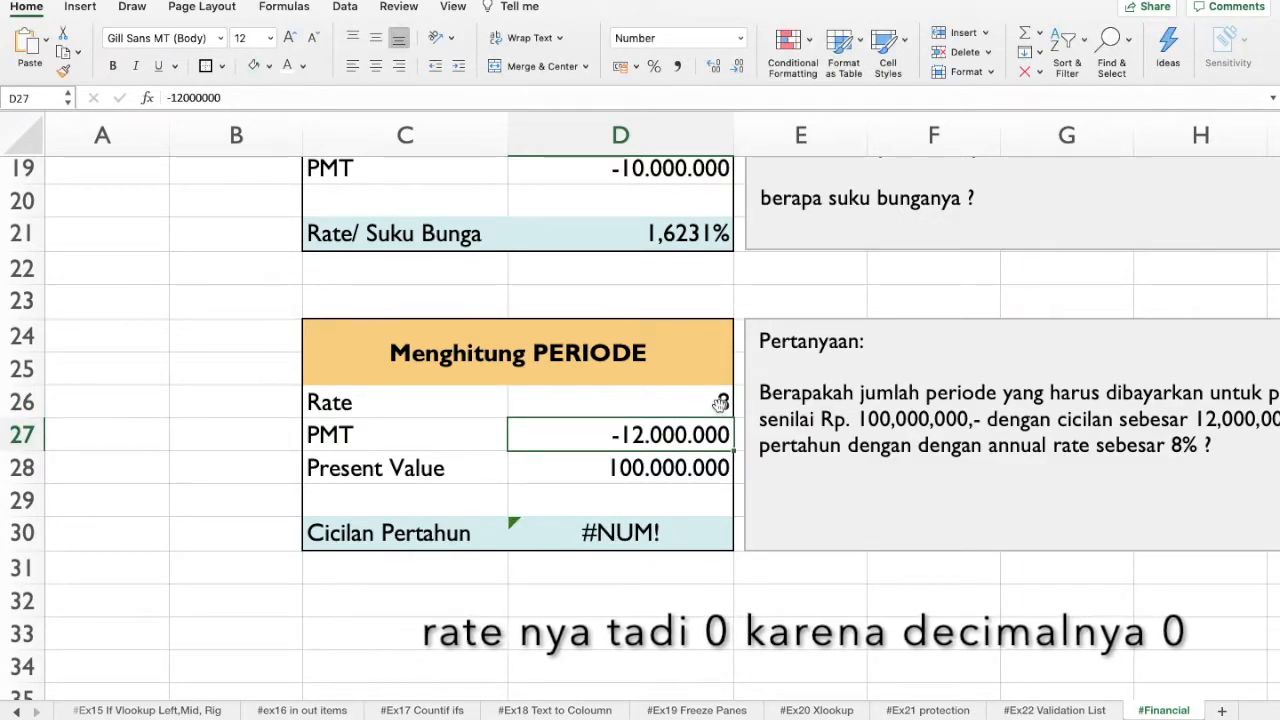
{"action": "left_click", "coordinate": [720, 402]}
{"action": "left_click", "coordinate": [654, 66]}
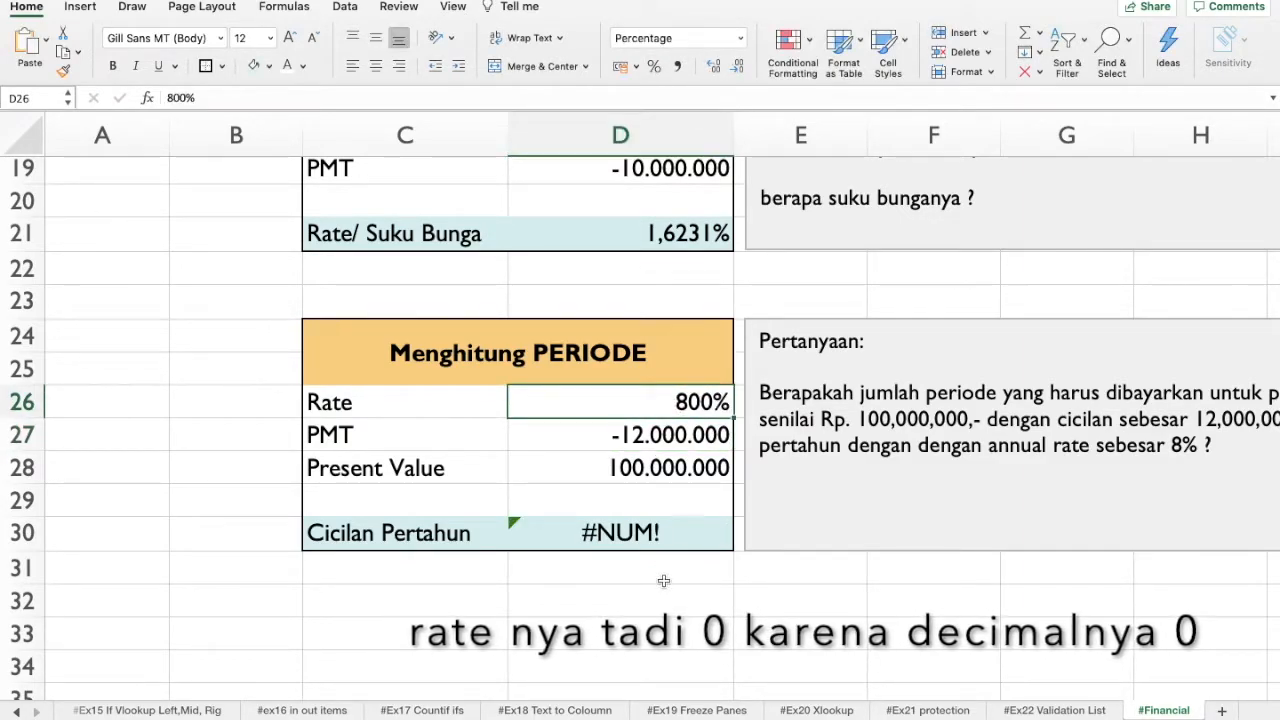
{"action": "double_click", "coordinate": [705, 400]}
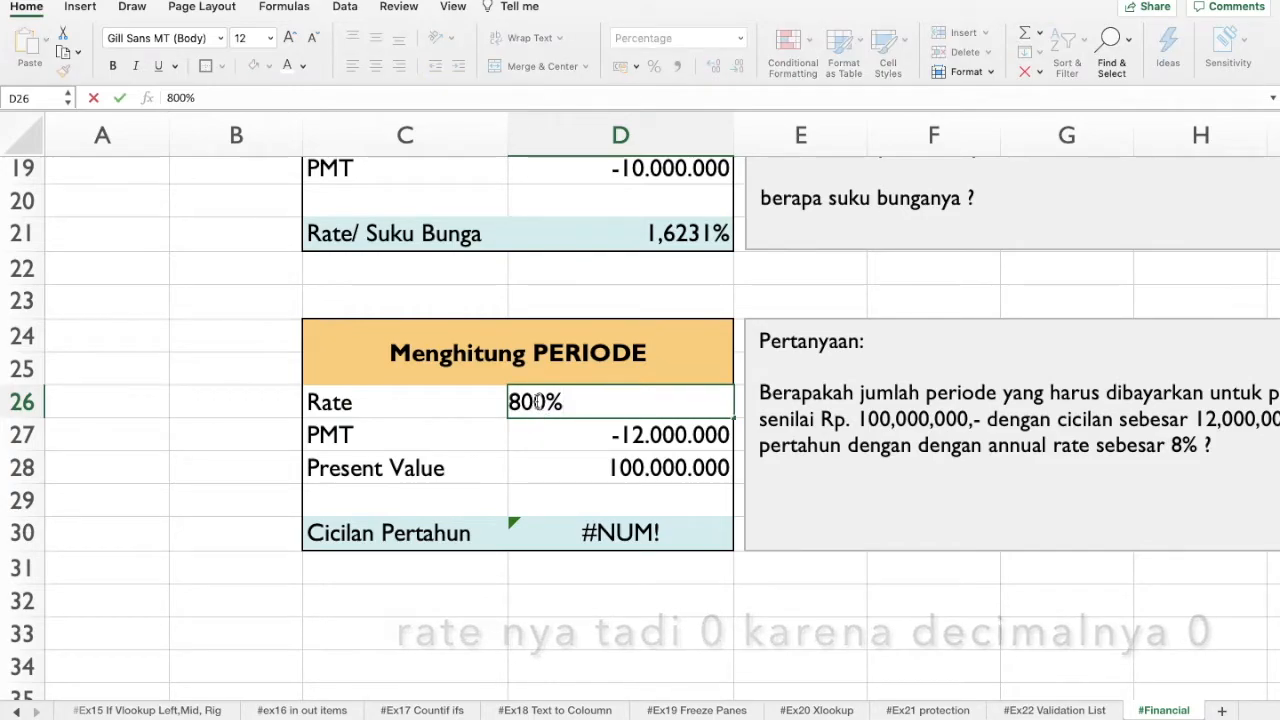
{"action": "key", "text": "BackSpace"}
{"action": "key", "text": "BackSpace"}
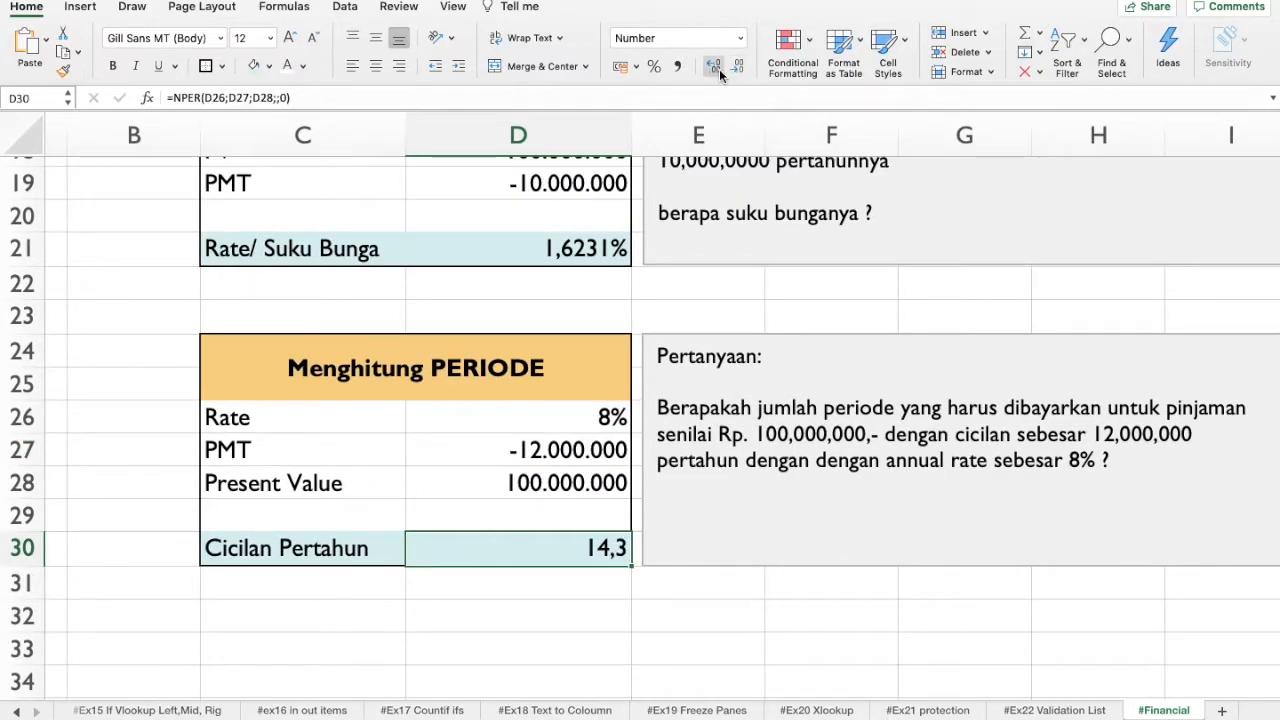
Show the NPER result in D30 with two decimal places
{"action": "left_click", "coordinate": [713, 66]}
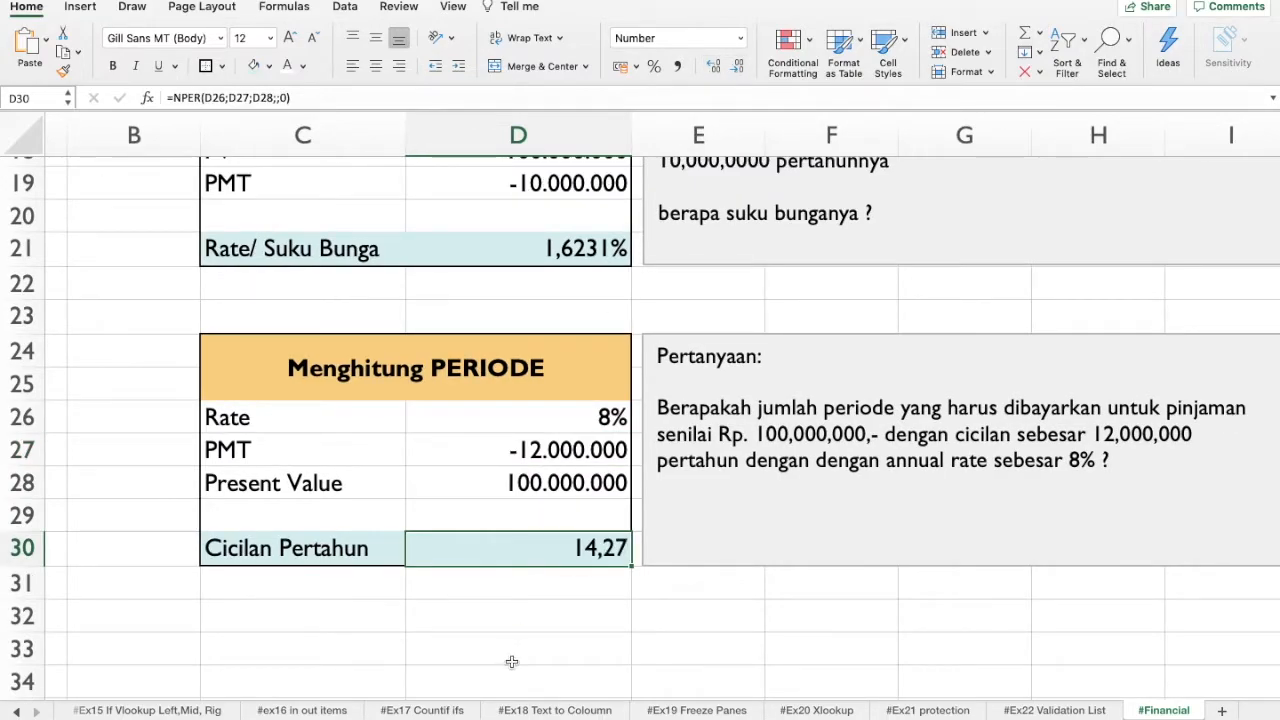
{"action": "left_click", "coordinate": [575, 575]}
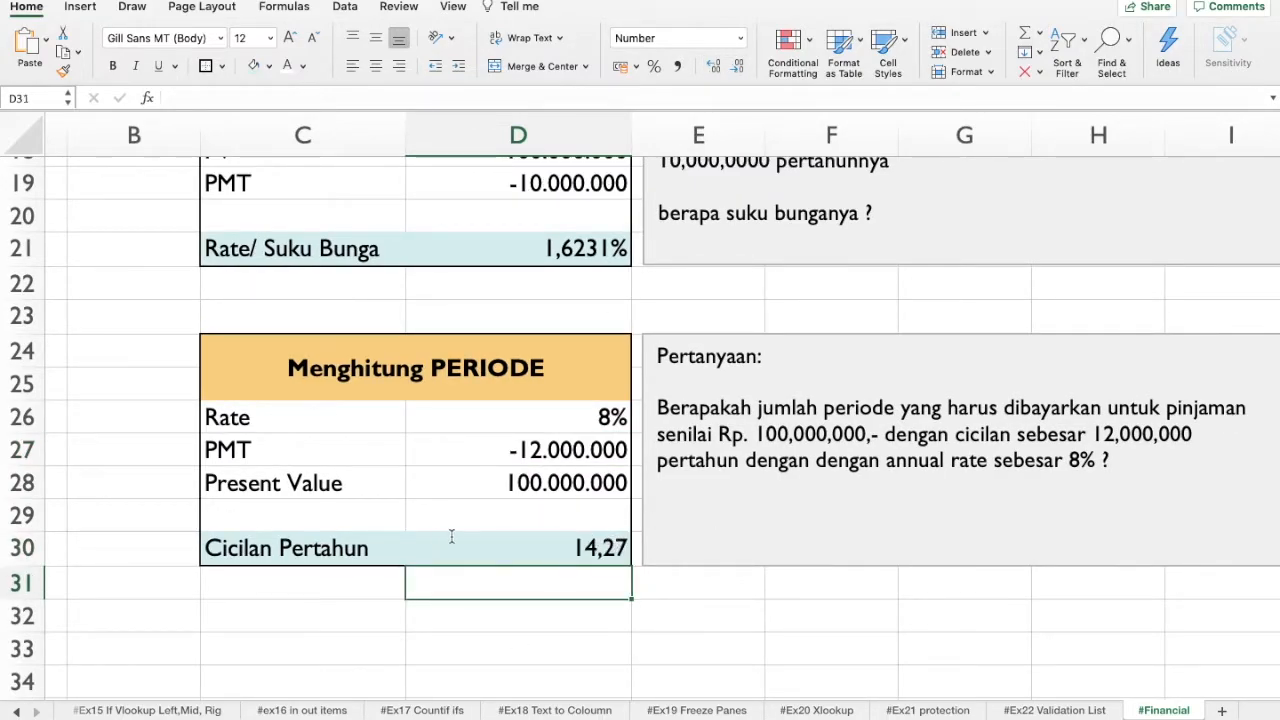
Replace the Cicilan Pertahun label in C30 of the Menghitung PERIODE table with "N period"
{"action": "scroll", "coordinate": [469, 535], "scroll_direction": "up", "scroll_amount": 3}
{"action": "scroll", "coordinate": [435, 538], "scroll_direction": "down", "scroll_amount": 2}
{"action": "scroll", "coordinate": [435, 538], "scroll_direction": "left", "scroll_amount": 1}
{"action": "scroll", "coordinate": [435, 538], "scroll_direction": "down", "scroll_amount": 1}
{"action": "scroll", "coordinate": [435, 538], "scroll_direction": "right", "scroll_amount": 1}
{"action": "scroll", "coordinate": [289, 606], "scroll_direction": "up", "scroll_amount": 4}
{"action": "scroll", "coordinate": [325, 581], "scroll_direction": "down", "scroll_amount": 3}
{"action": "scroll", "coordinate": [325, 581], "scroll_direction": "left", "scroll_amount": 1}
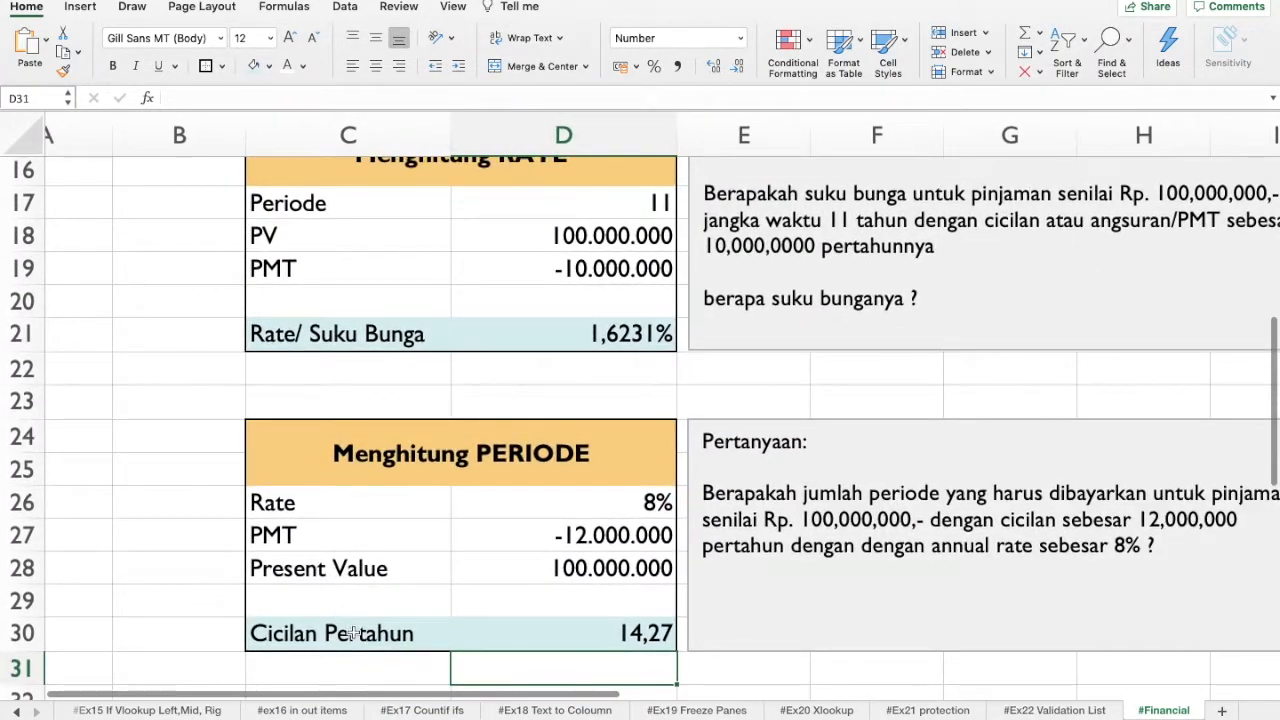
{"action": "double_click", "coordinate": [352, 633]}
{"action": "left_click_drag", "start_coordinate": [422, 636], "coordinate": [214, 631]}
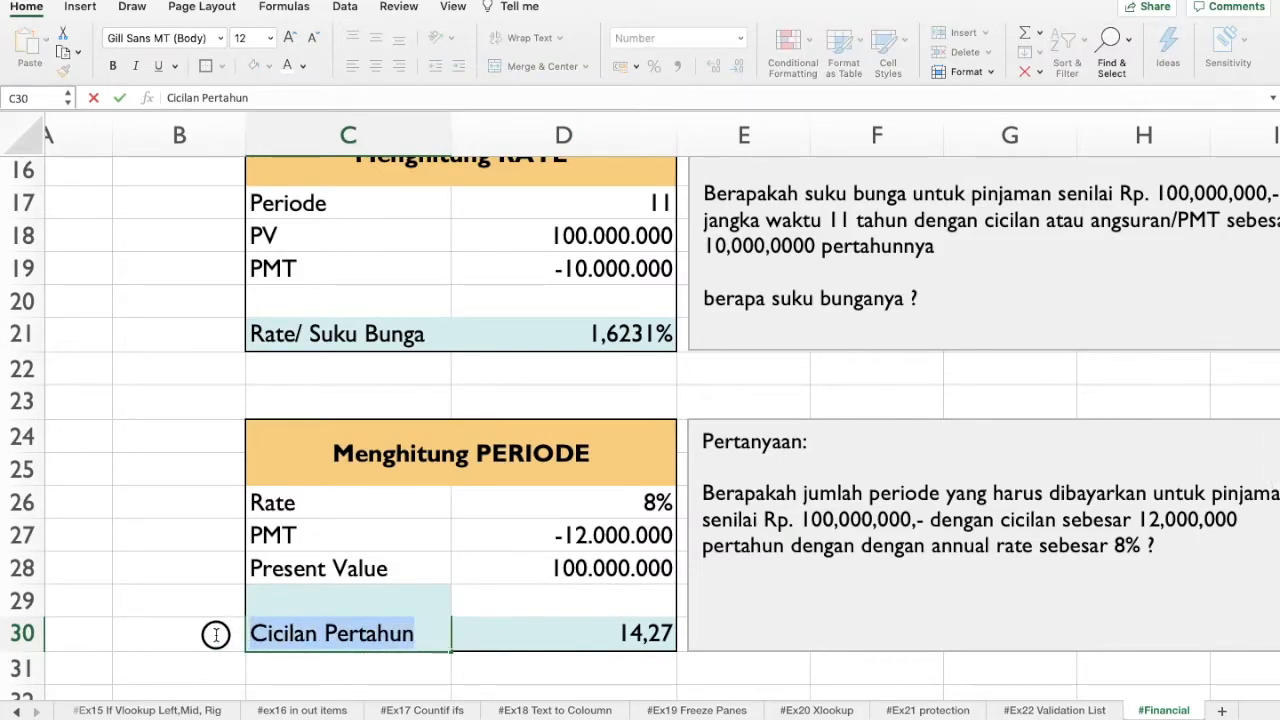
{"action": "key", "text": "BackSpace"}
{"action": "type", "text": "N period"}
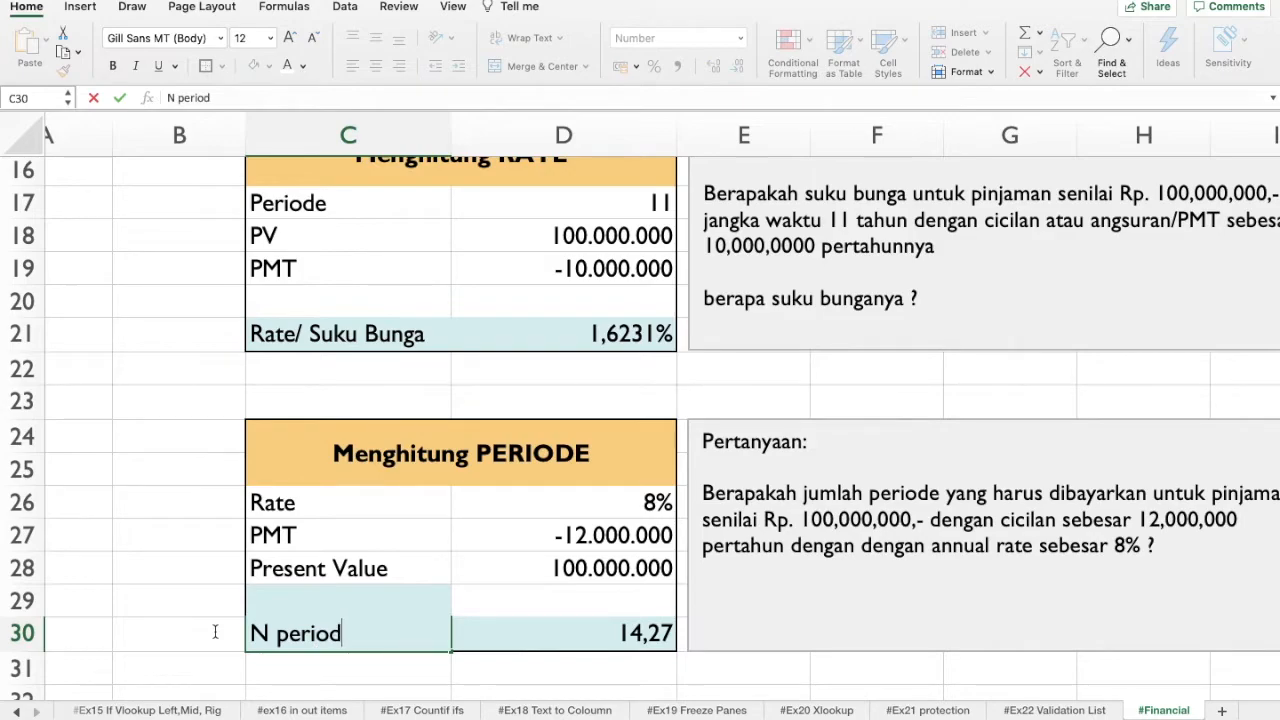
{"action": "key", "text": "Return"}
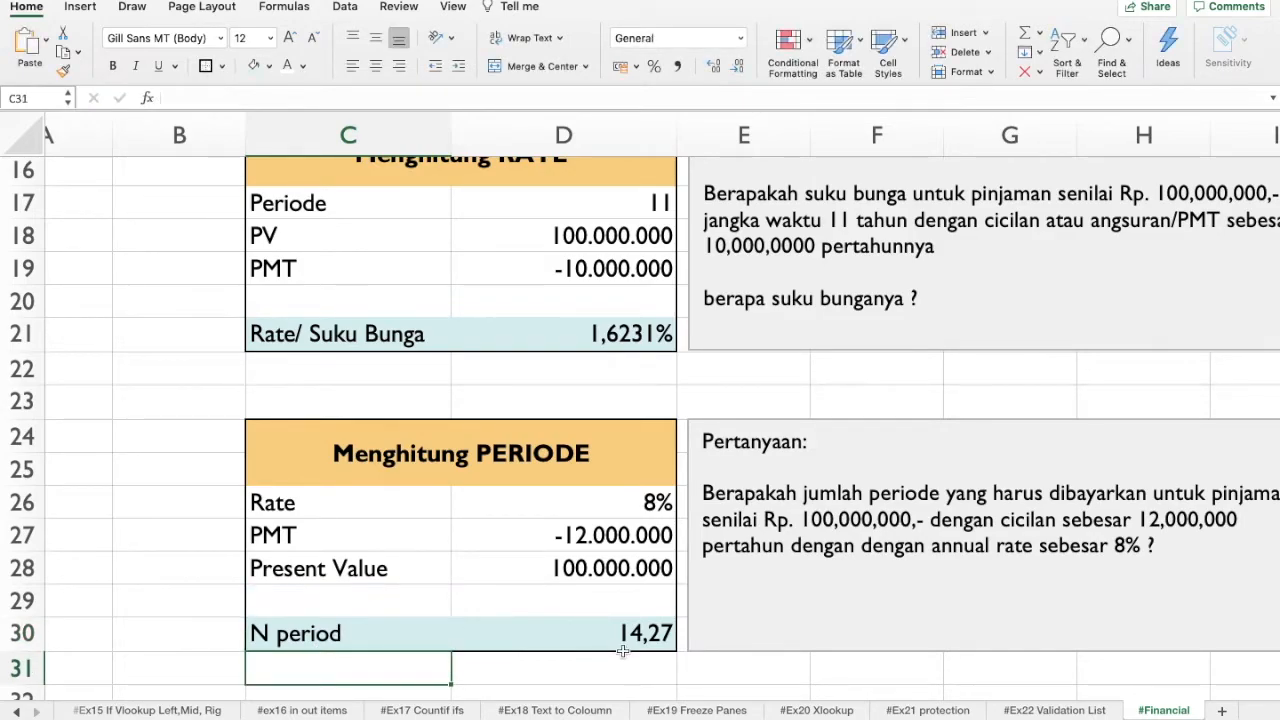
{"action": "left_click", "coordinate": [706, 634]}
{"action": "scroll", "coordinate": [880, 449], "scroll_direction": "up", "scroll_amount": 5}
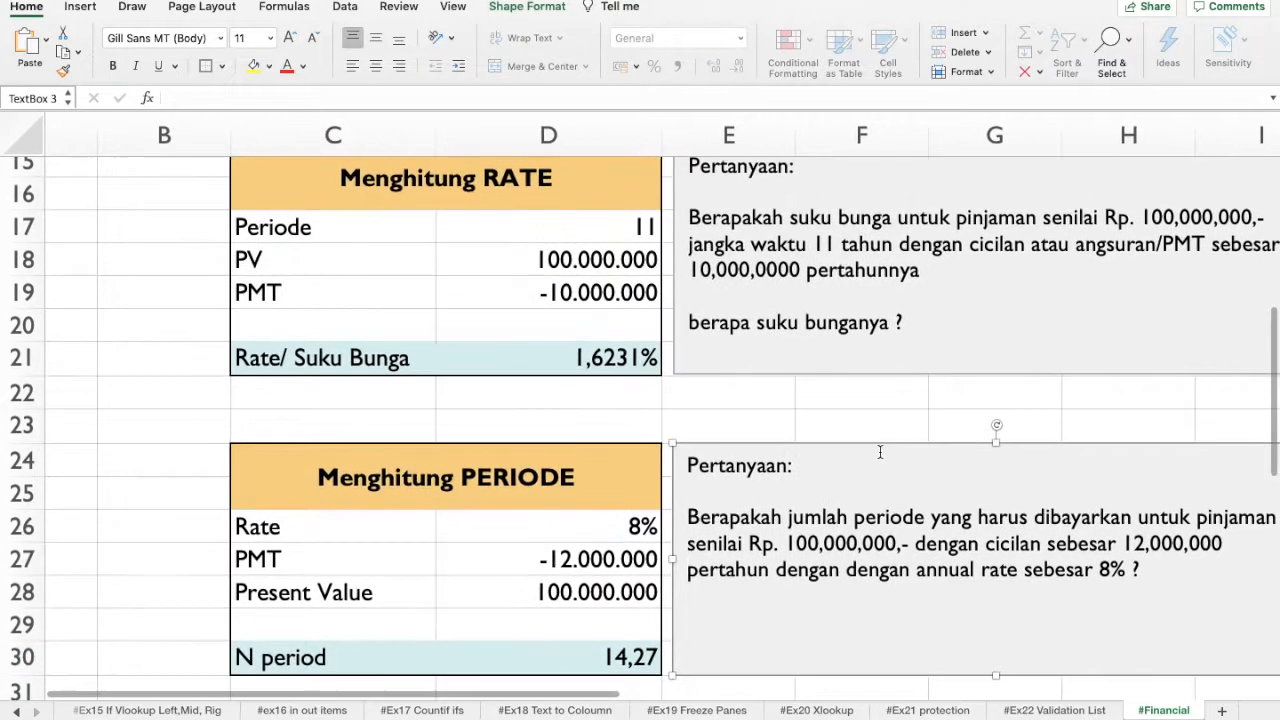
{"action": "left_click", "coordinate": [866, 447]}
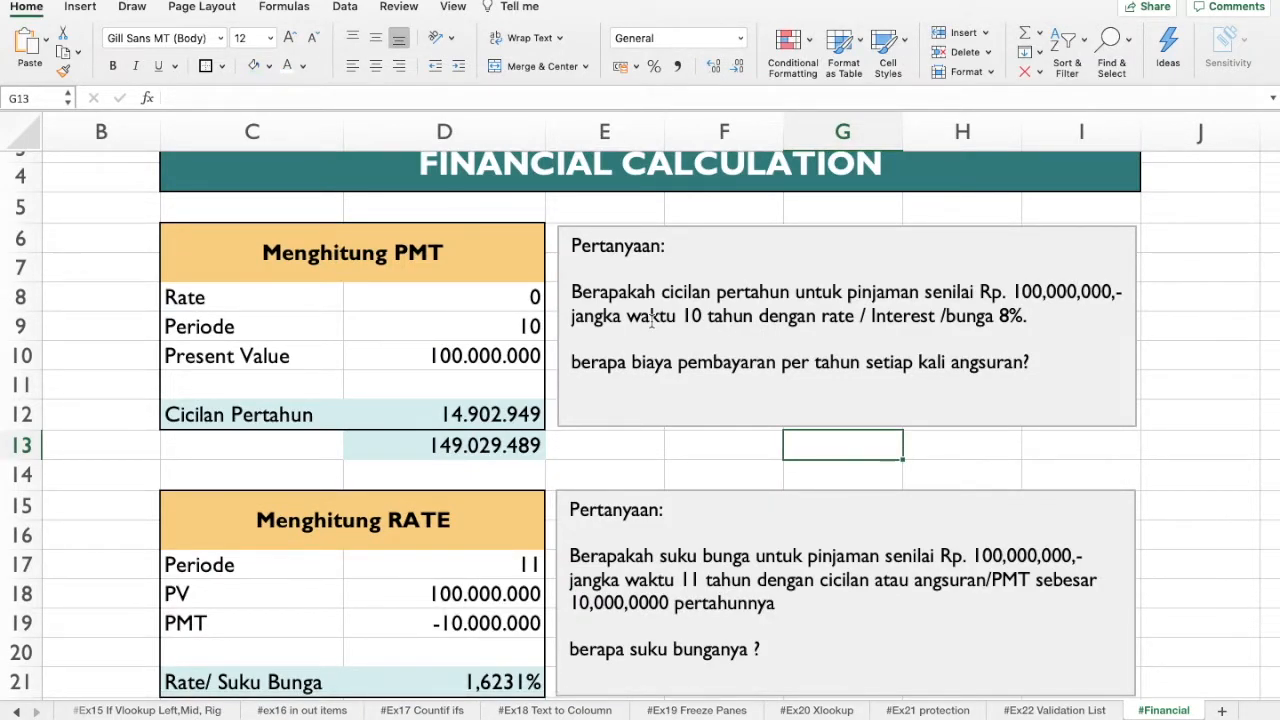
{"action": "scroll", "coordinate": [652, 323], "scroll_direction": "down", "scroll_amount": 2}
{"action": "scroll", "coordinate": [652, 318], "scroll_direction": "up", "scroll_amount": 2}
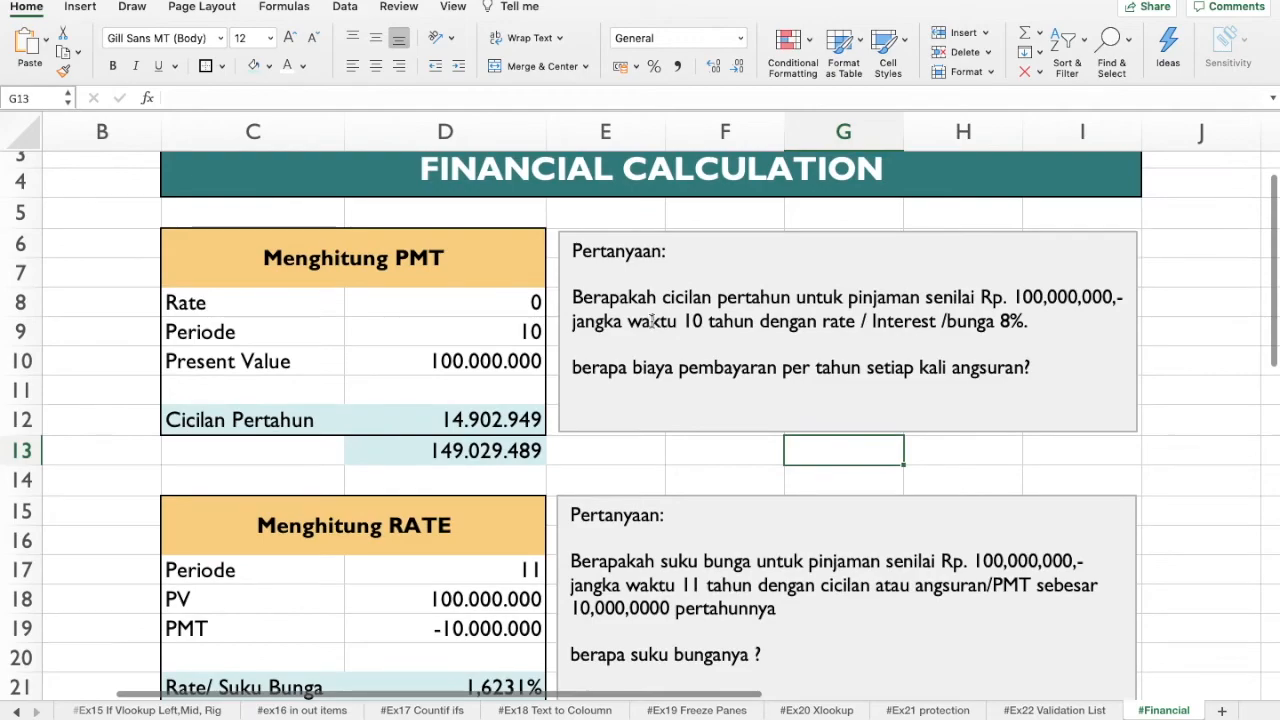